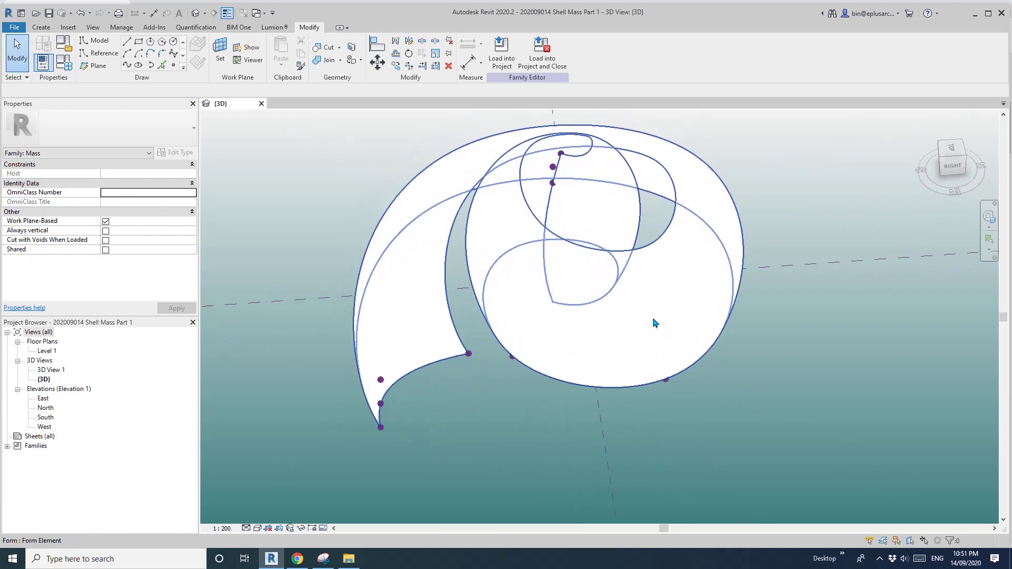
# Divide the surface of the spiral shell form into a UV grid.
pyautogui.click(655, 323)
pyautogui.keyDown('shift'); pyautogui.moveTo(655, 323); pyautogui.dragTo(772, 341, button='middle'); pyautogui.keyUp('shift')
pyautogui.click(772, 342)
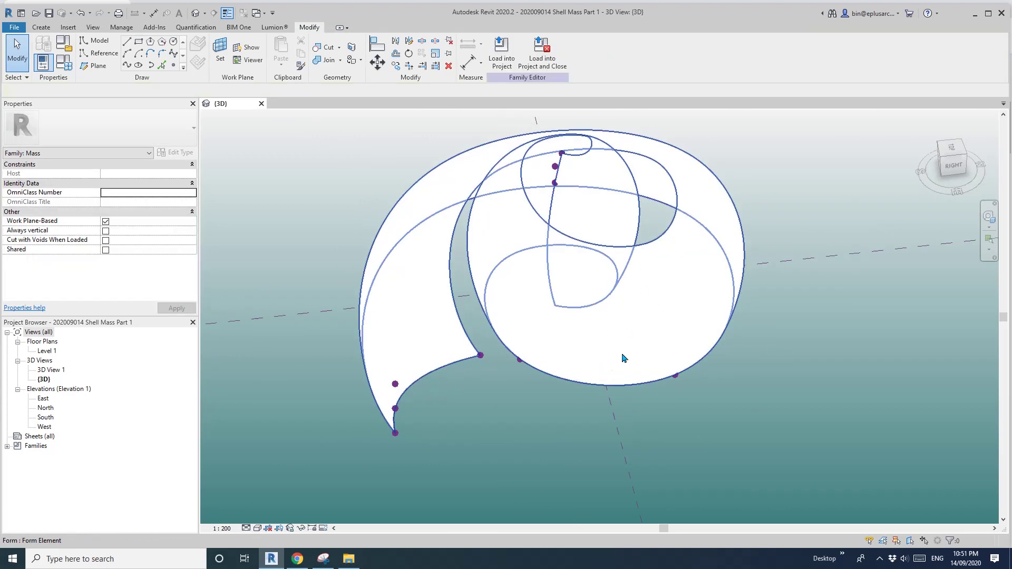
pyautogui.keyDown('shift'); pyautogui.moveTo(643, 285); pyautogui.dragTo(421, 409, button='middle'); pyautogui.keyUp('shift')
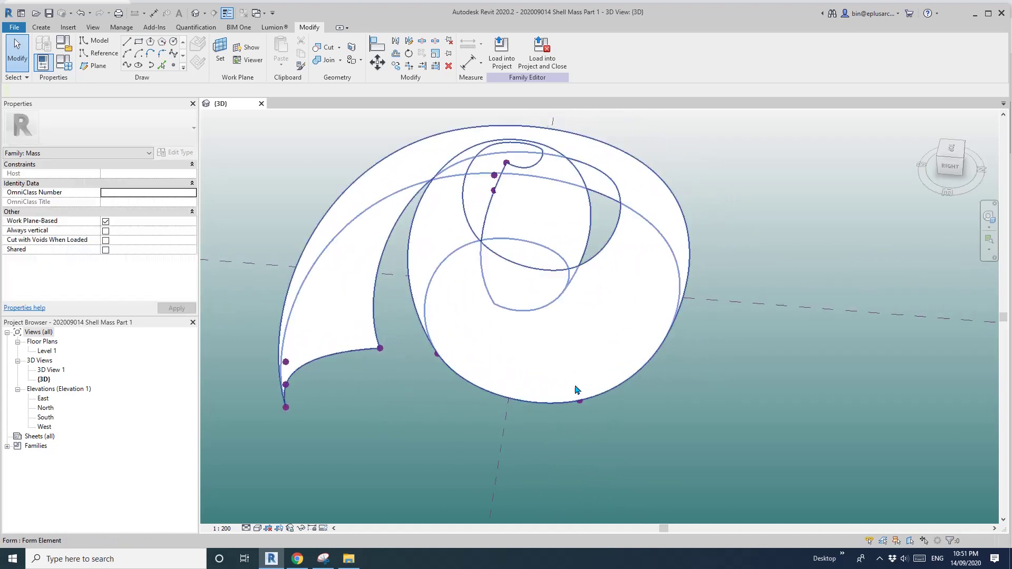
pyautogui.click(585, 344)
pyautogui.click(772, 432)
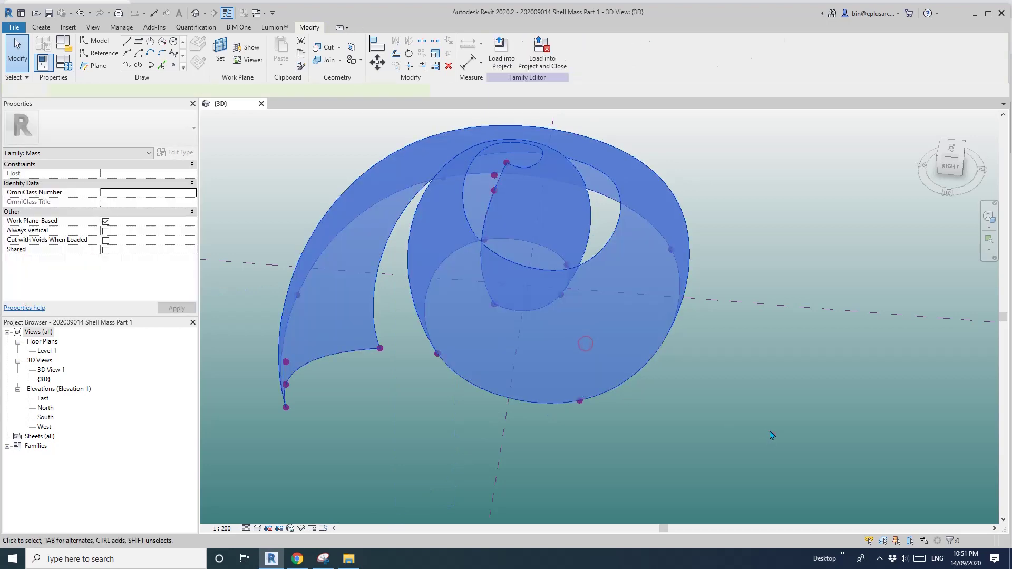
pyautogui.click(618, 333)
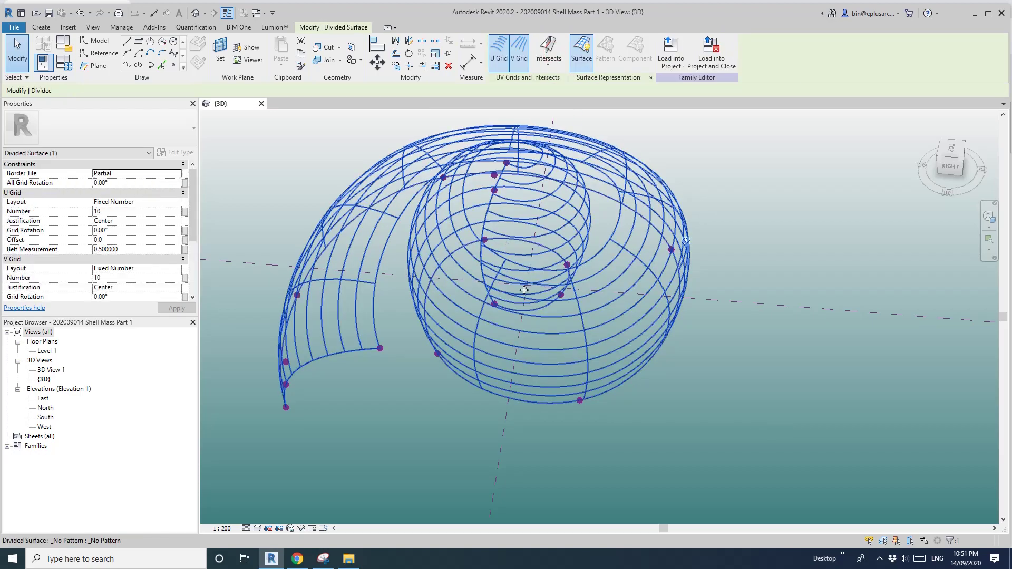
pyautogui.click(718, 361)
pyautogui.keyDown('shift'); pyautogui.moveTo(599, 330); pyautogui.dragTo(659, 352, button='middle'); pyautogui.keyUp('shift')
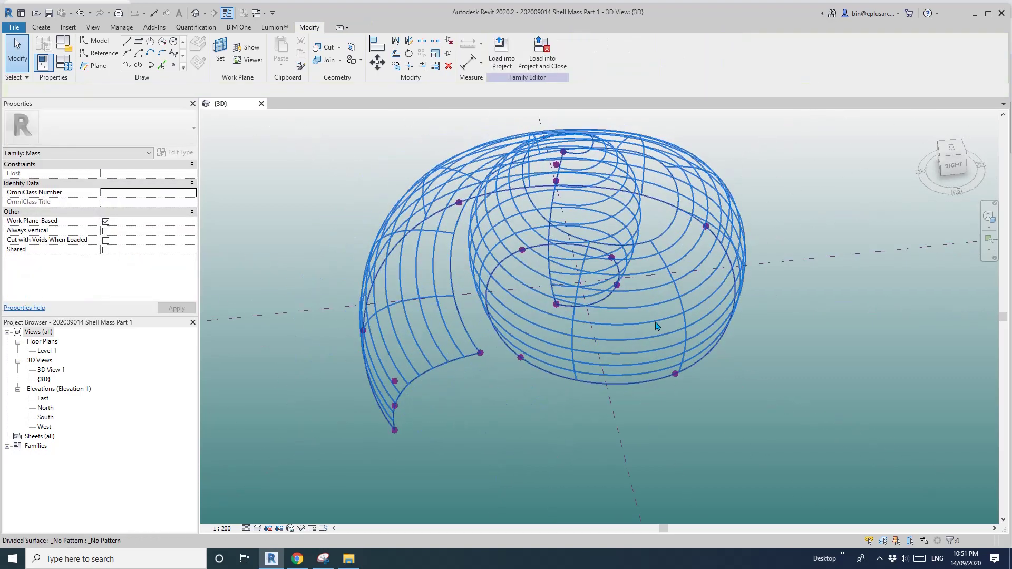
# Set both the U grid and V grid layouts of the divided shell surface to Maximum Spacing.
pyautogui.click(657, 325)
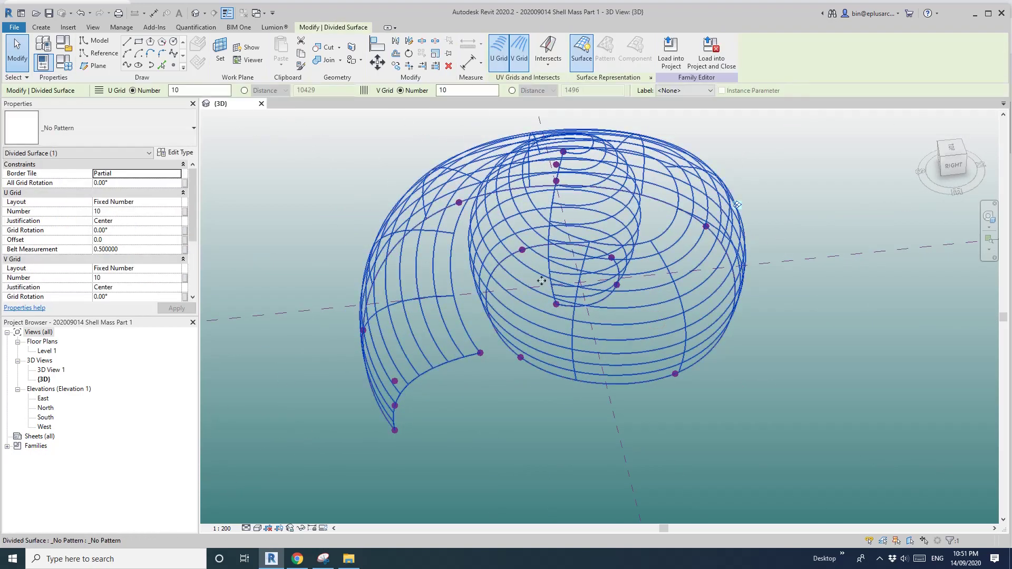
pyautogui.click(160, 200)
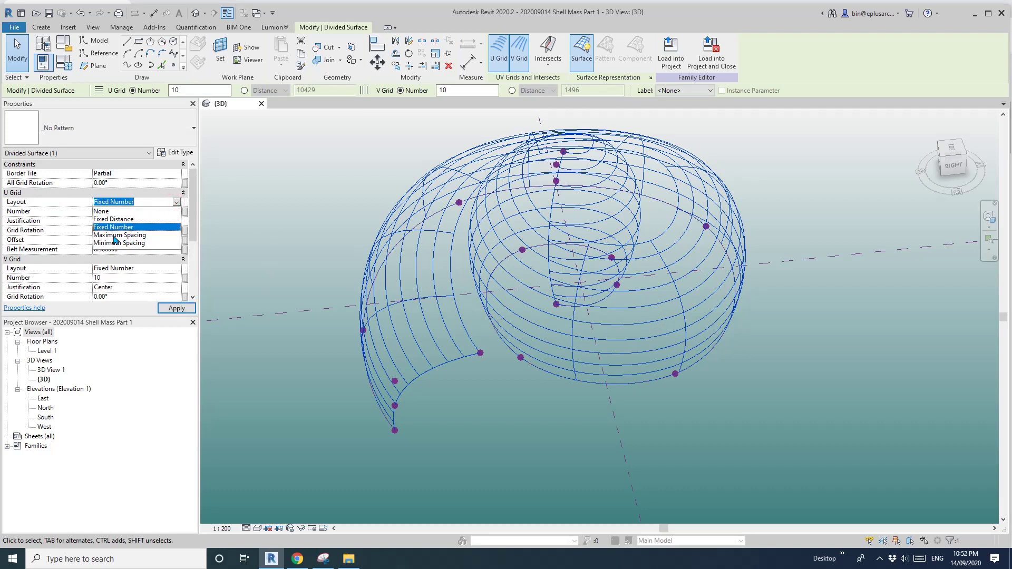
pyautogui.click(121, 235)
pyautogui.click(179, 269)
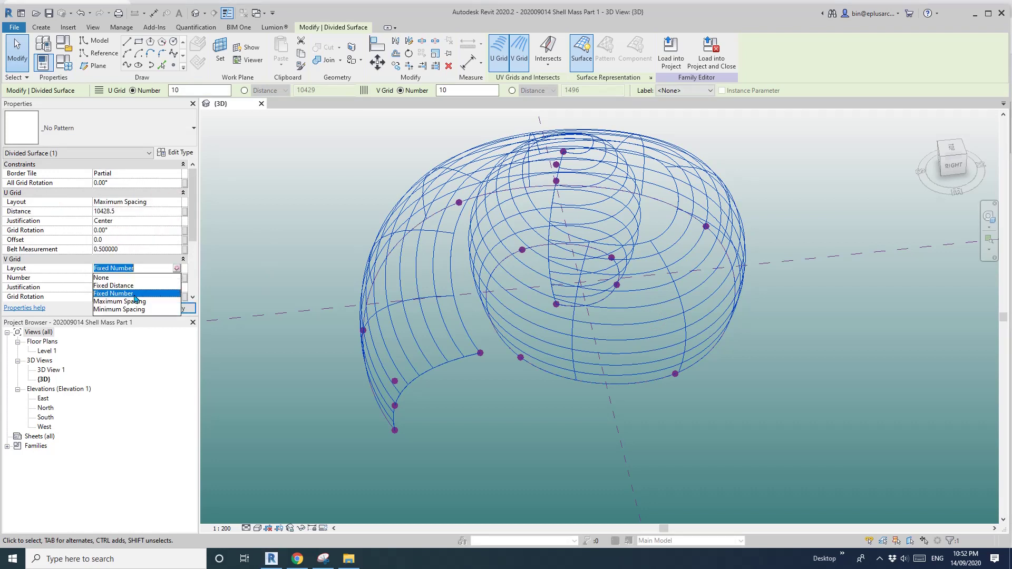
pyautogui.click(131, 302)
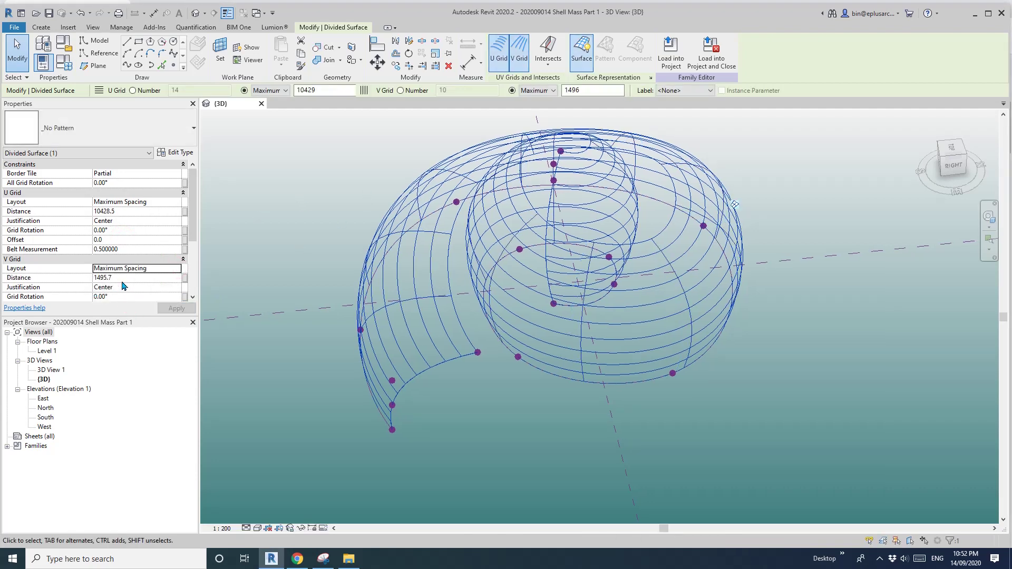
# Set the maximum spacing distance of the shell's U and V grids to 1500.
pyautogui.doubleClick(128, 278)
pyautogui.write('1500.0')
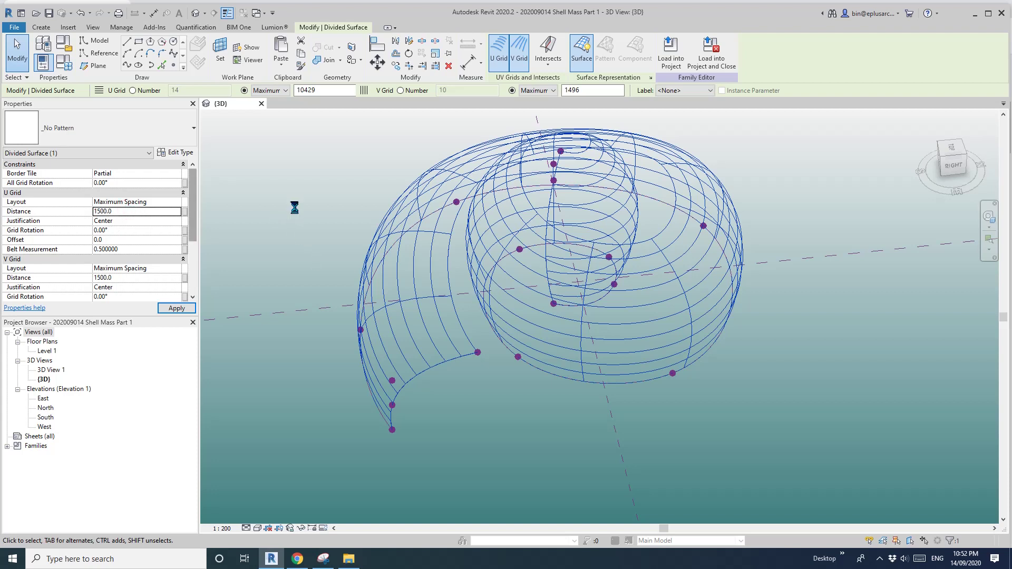
pyautogui.moveTo(685, 369); pyautogui.dragTo(674, 368, button='middle')
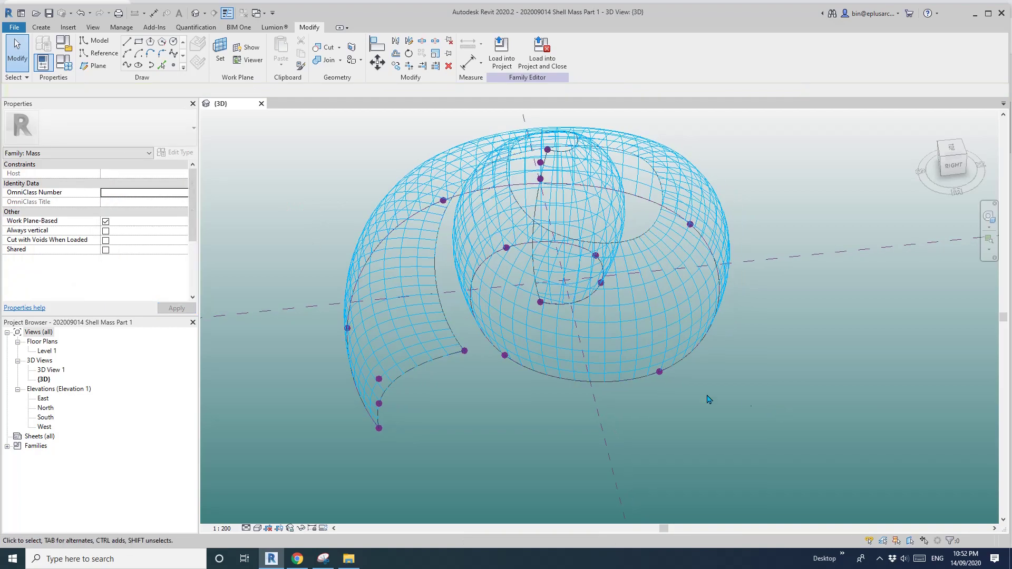
pyautogui.keyDown('shift'); pyautogui.moveTo(708, 401); pyautogui.dragTo(553, 389, button='middle'); pyautogui.keyUp('shift')
pyautogui.scroll(2, 522, 348)
pyautogui.keyDown('shift'); pyautogui.moveTo(690, 292); pyautogui.dragTo(686, 267, button='middle'); pyautogui.keyUp('shift')
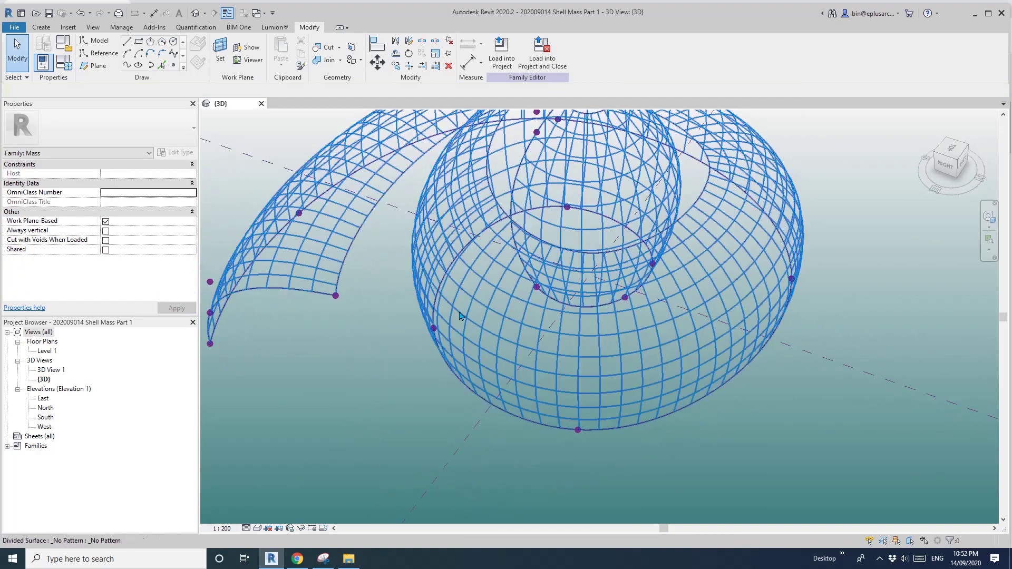
# Set the maximum spacing distance of the divided shell surface to 3000 for both the U and V grids.
pyautogui.click(482, 314)
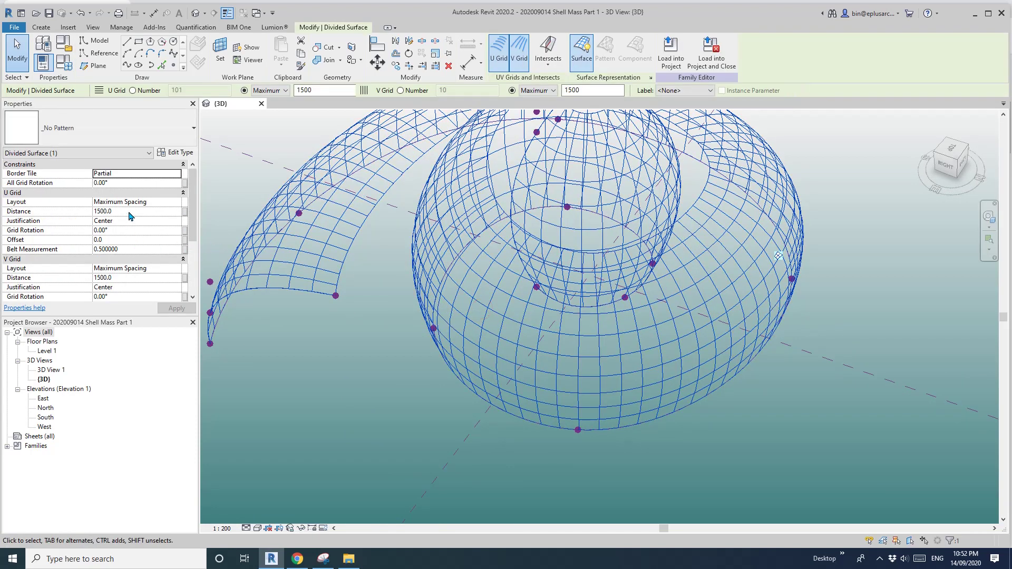
pyautogui.click(129, 212)
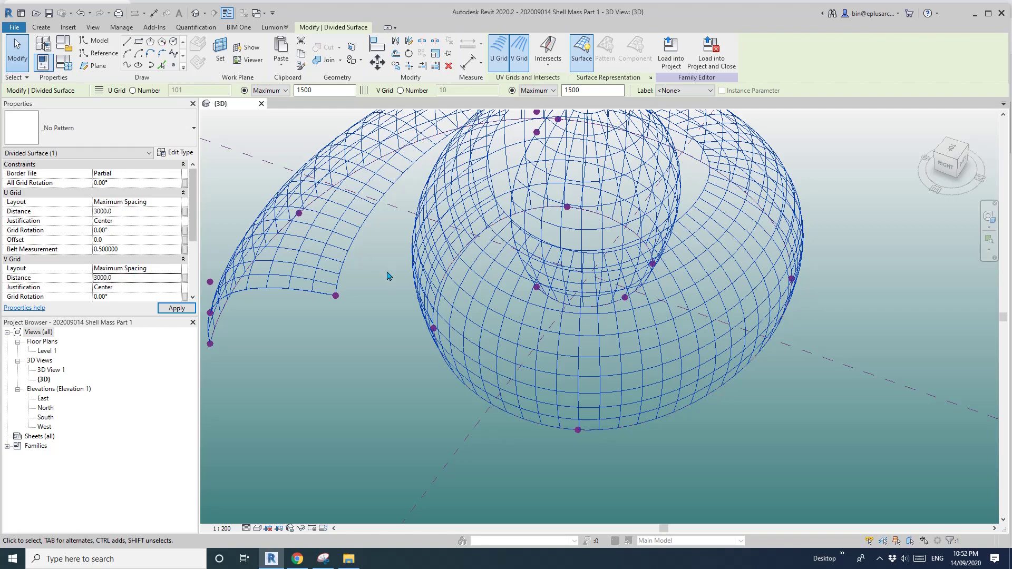
pyautogui.click(376, 322)
pyautogui.keyDown('shift'); pyautogui.moveTo(377, 322); pyautogui.dragTo(601, 312, button='middle'); pyautogui.keyUp('shift')
pyautogui.scroll(2, 718, 311)
pyautogui.click(718, 308)
pyautogui.keyDown('shift'); pyautogui.moveTo(718, 308); pyautogui.dragTo(745, 397, button='middle'); pyautogui.keyUp('shift')
pyautogui.click(745, 398)
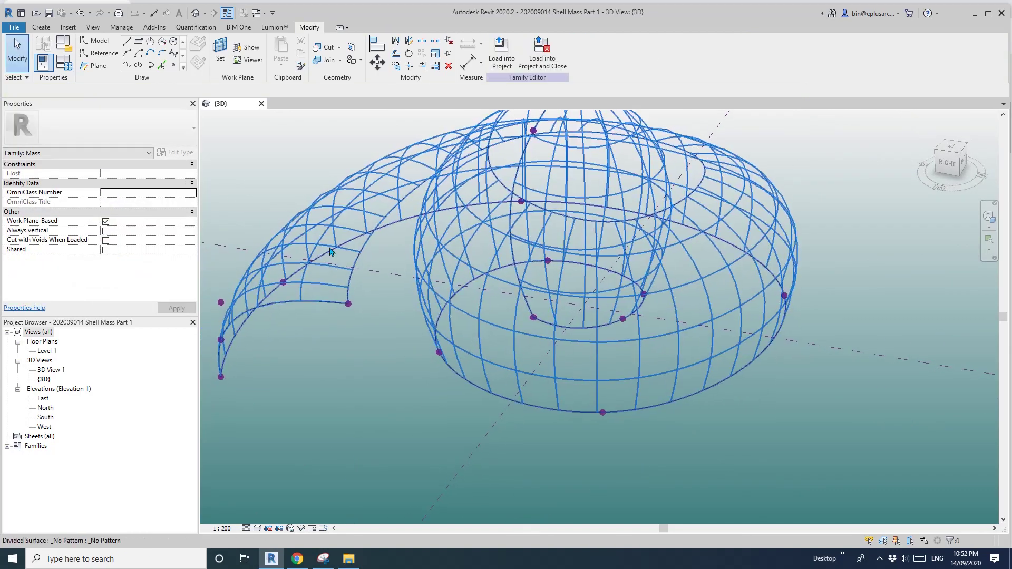
# Create a new family from the Metric Curtain Panel Pattern Based template.
pyautogui.click(15, 27)
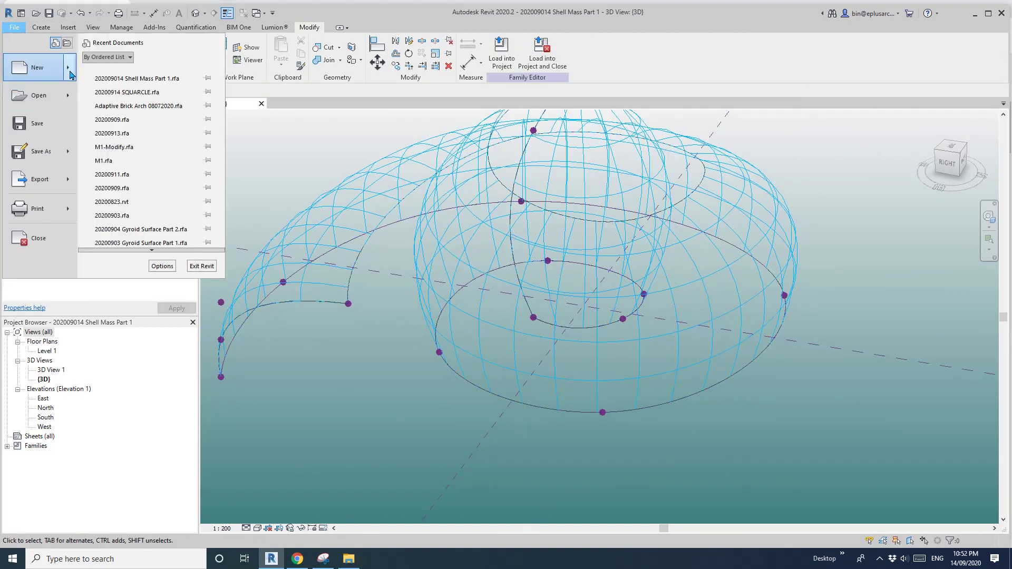
pyautogui.moveTo(21, 75)
pyautogui.click(201, 140)
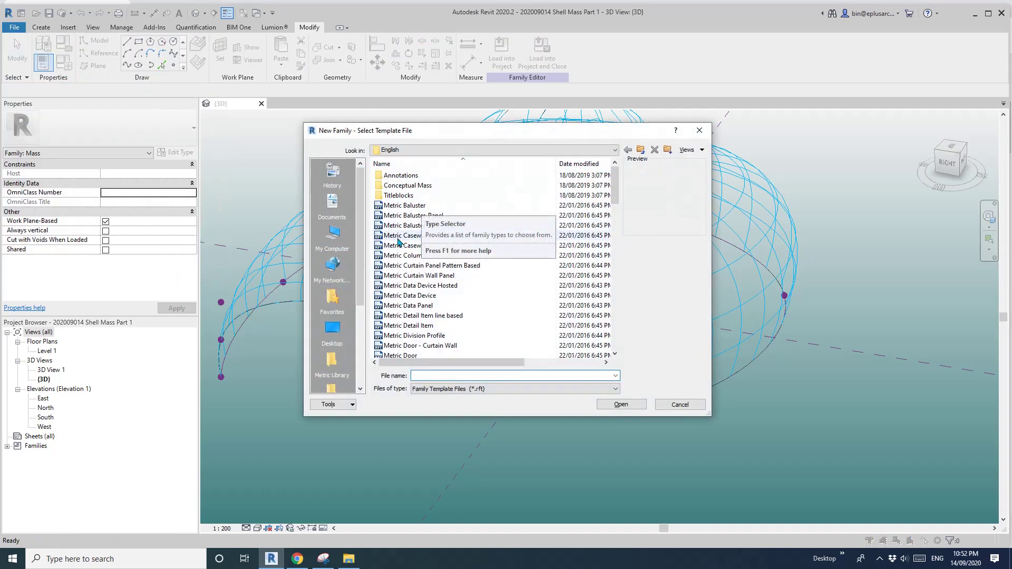
pyautogui.moveTo(472, 139); pyautogui.dragTo(322, 139)
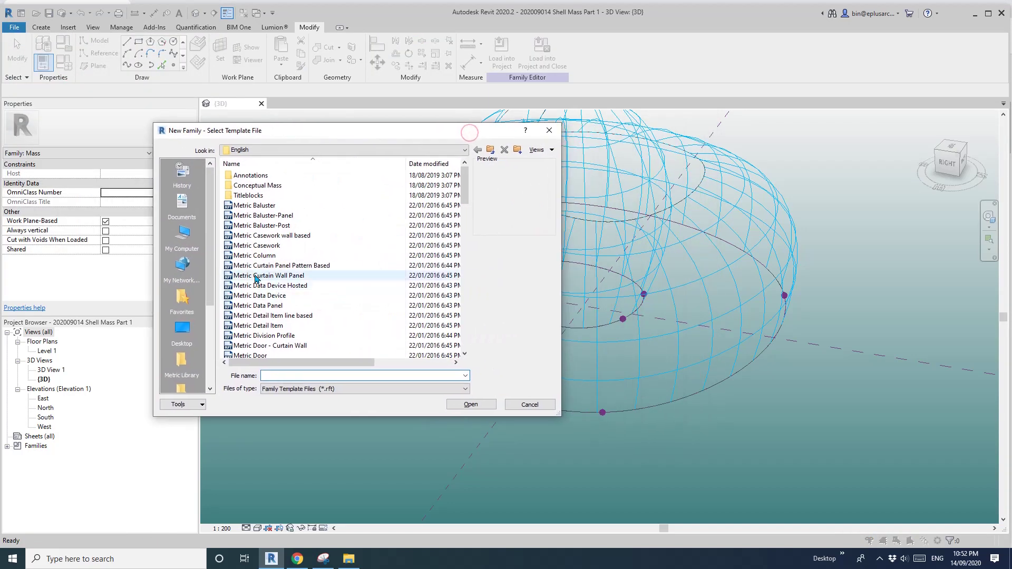
pyautogui.click(303, 266)
pyautogui.click(464, 408)
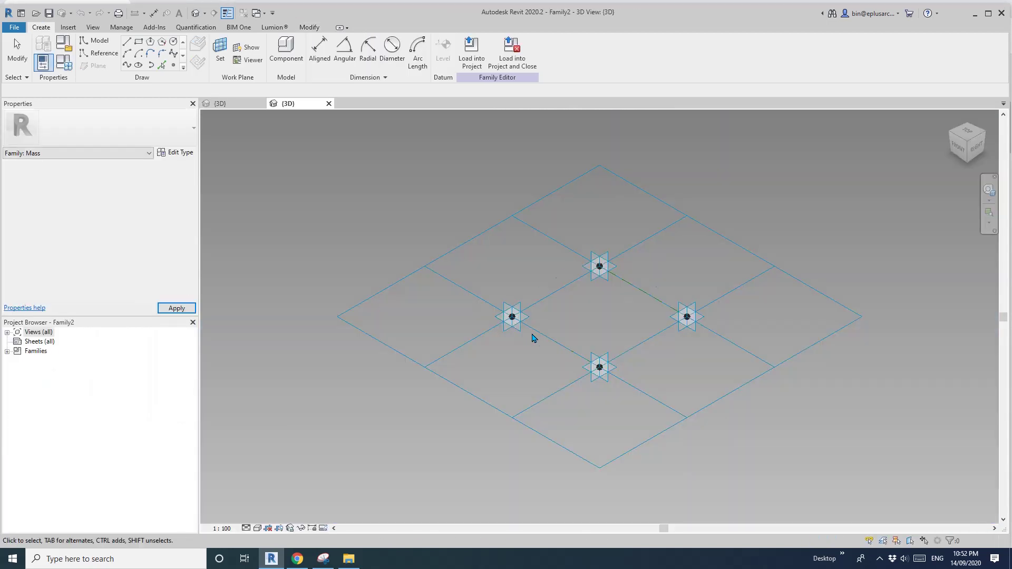
# Examine the template's four adaptive points and the chain of reference lines connecting them.
pyautogui.moveTo(624, 376); pyautogui.dragTo(566, 364, button='middle')
pyautogui.scroll(2, 566, 363)
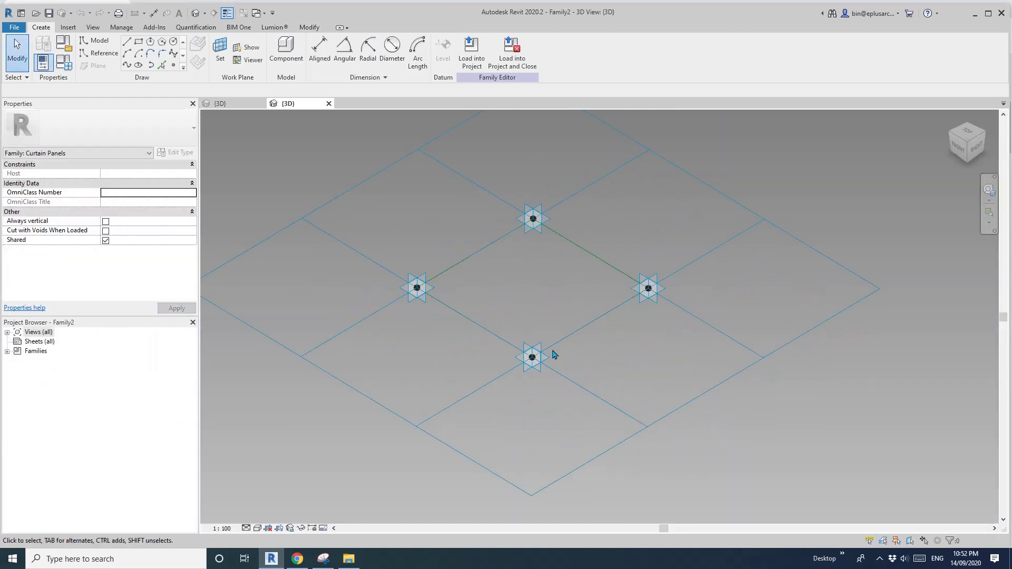
pyautogui.moveTo(532, 214); pyautogui.dragTo(539, 245, button='middle')
pyautogui.press('Tab')
pyautogui.click(538, 246)
pyautogui.click(598, 319)
pyautogui.keyDown('shift'); pyautogui.moveTo(612, 334); pyautogui.dragTo(630, 343, button='middle'); pyautogui.keyUp('shift')
pyautogui.moveTo(523, 293); pyautogui.dragTo(523, 303, button='middle')
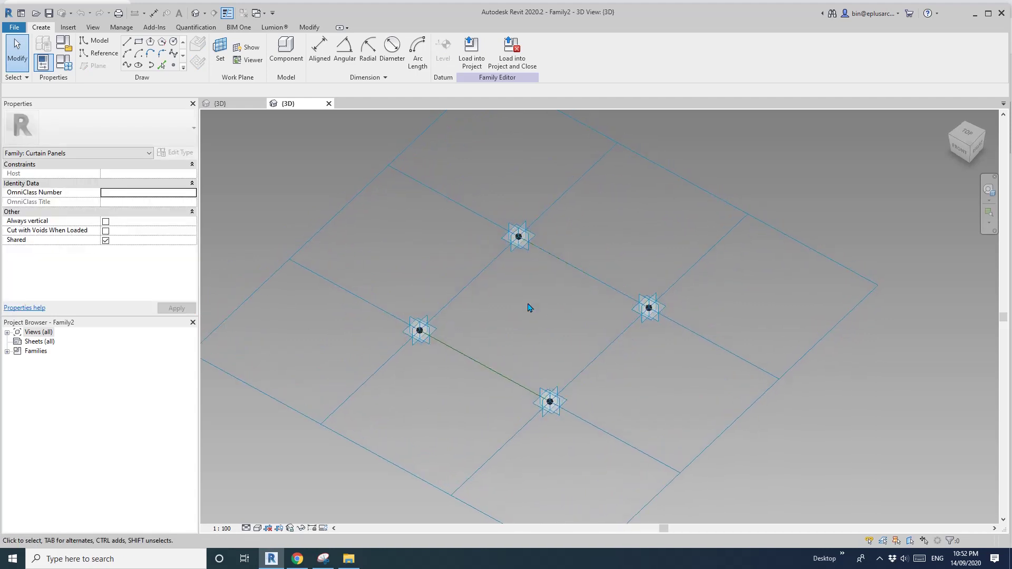
pyautogui.press('Tab')
pyautogui.scroll(1, 578, 332)
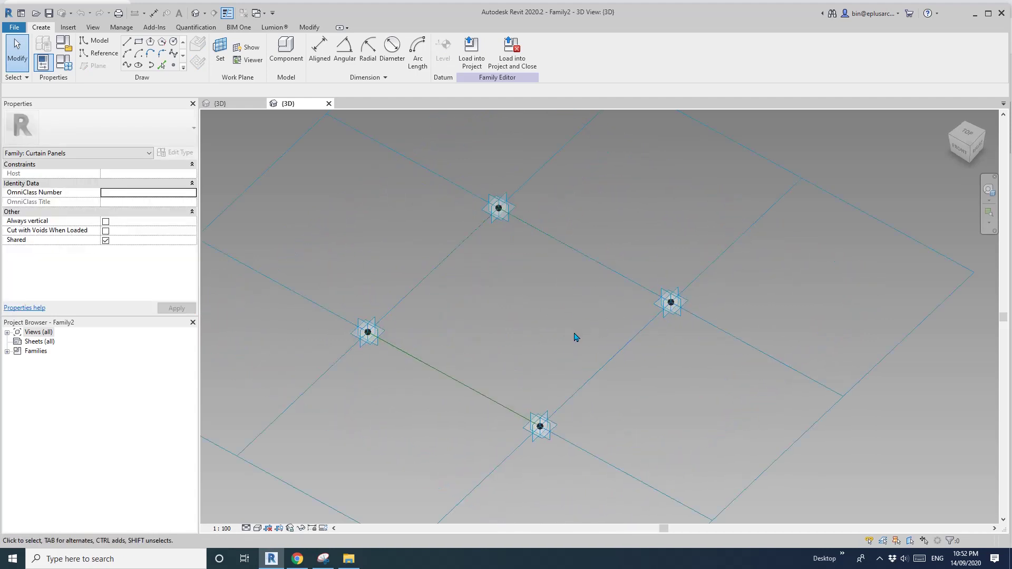
pyautogui.keyDown('shift'); pyautogui.moveTo(574, 335); pyautogui.dragTo(587, 326, button='middle'); pyautogui.keyUp('shift')
pyautogui.press('Tab')
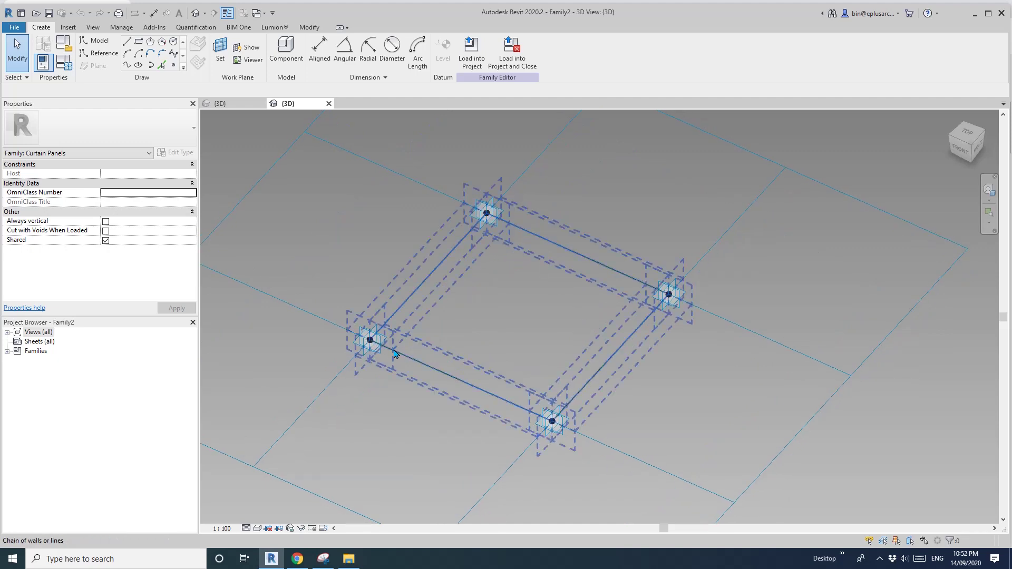
pyautogui.moveTo(461, 331); pyautogui.dragTo(500, 312, button='middle')
pyautogui.press('Tab')
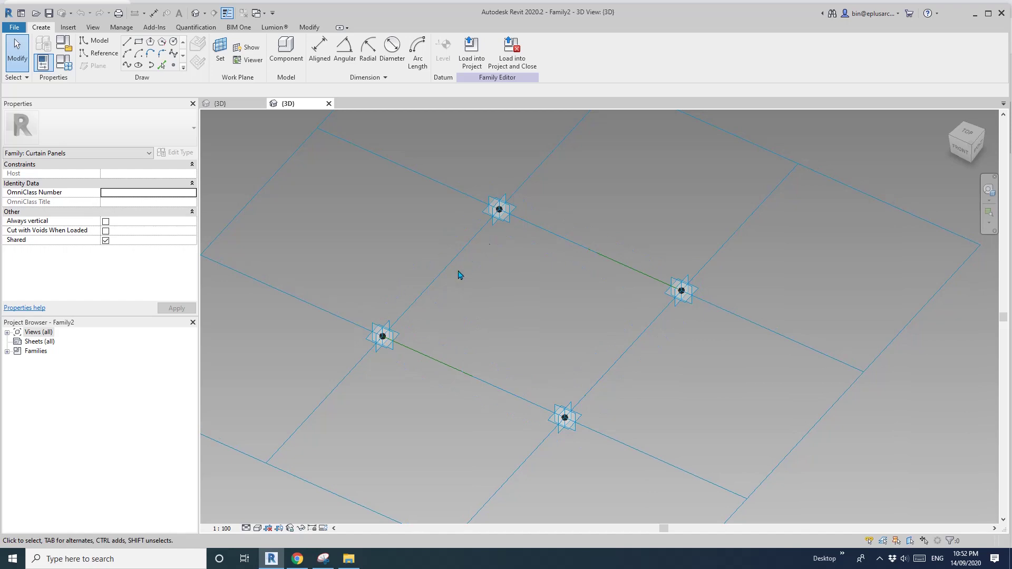
pyautogui.scroll(1, 492, 225)
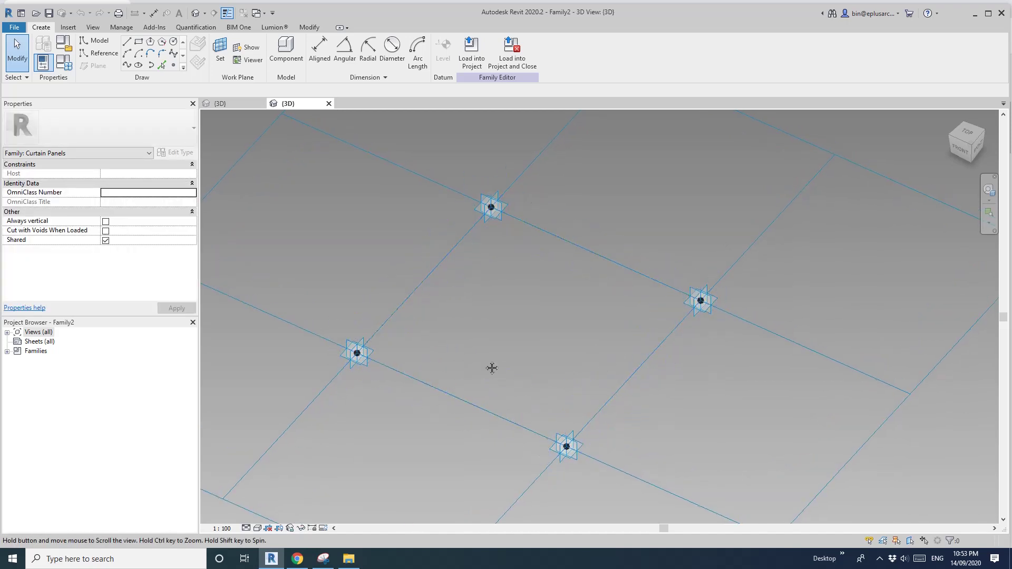
# Place two reference points on the panel's front reference line, one near each end.
pyautogui.click(174, 65)
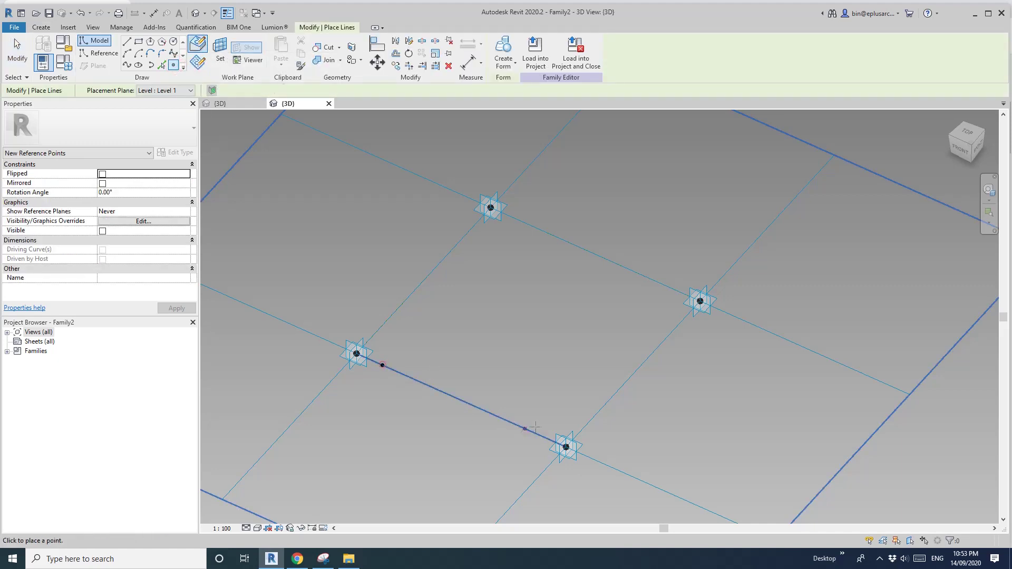
pyautogui.click(547, 439)
pyautogui.moveTo(501, 435); pyautogui.dragTo(499, 385, button='middle')
pyautogui.press('Escape')
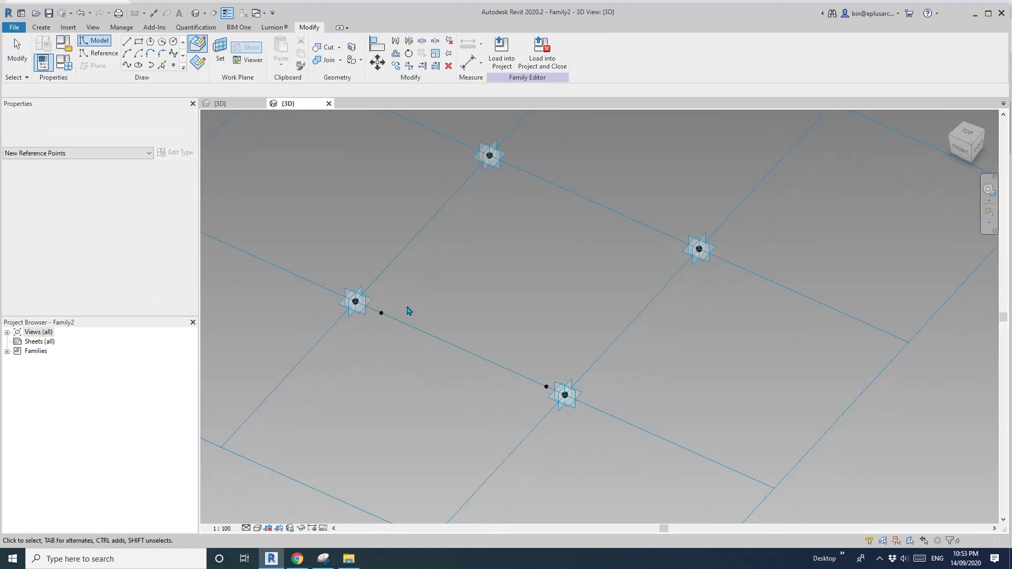
# Compare the Normalized Curve Parameter and Measure From properties of the two reference points on the front line.
pyautogui.scroll(1, 382, 312)
pyautogui.moveTo(365, 249); pyautogui.dragTo(413, 356)
pyautogui.moveTo(533, 340); pyautogui.dragTo(574, 415)
pyautogui.moveTo(369, 252); pyautogui.dragTo(399, 340)
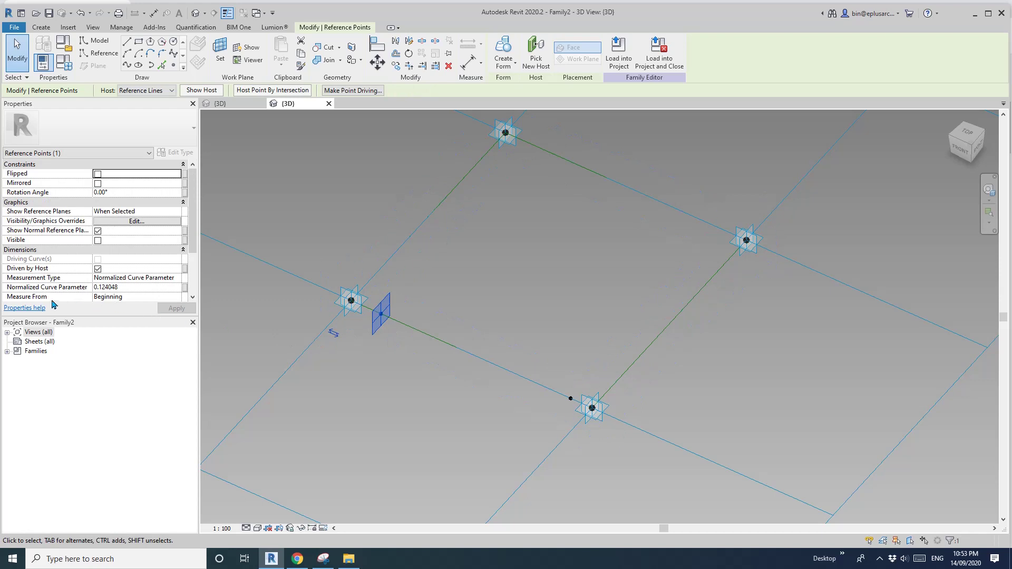
pyautogui.scroll(-2, 197, 240)
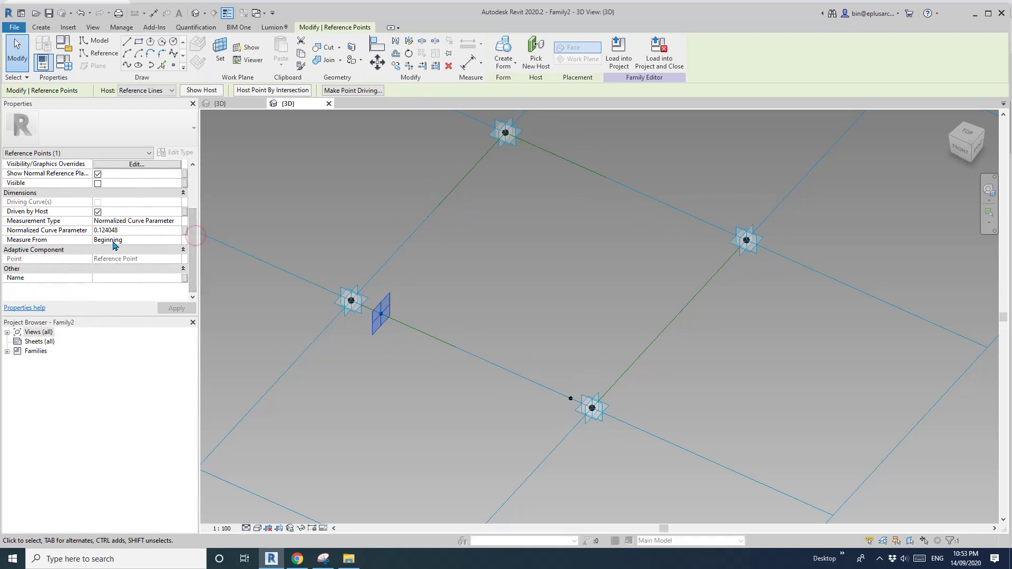
pyautogui.moveTo(524, 336); pyautogui.dragTo(583, 419)
pyautogui.scroll(1, 424, 355)
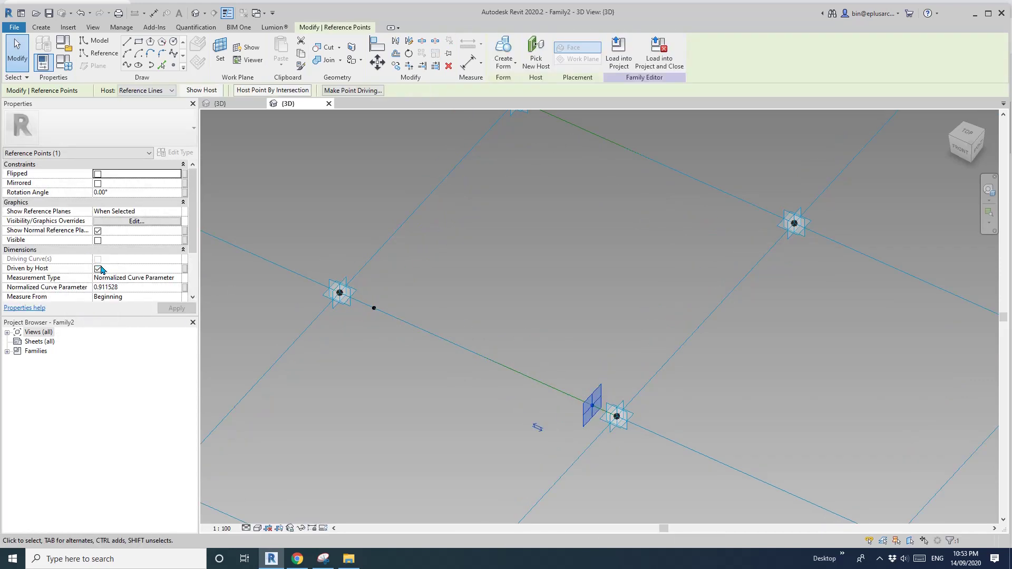
pyautogui.scroll(-2, 195, 259)
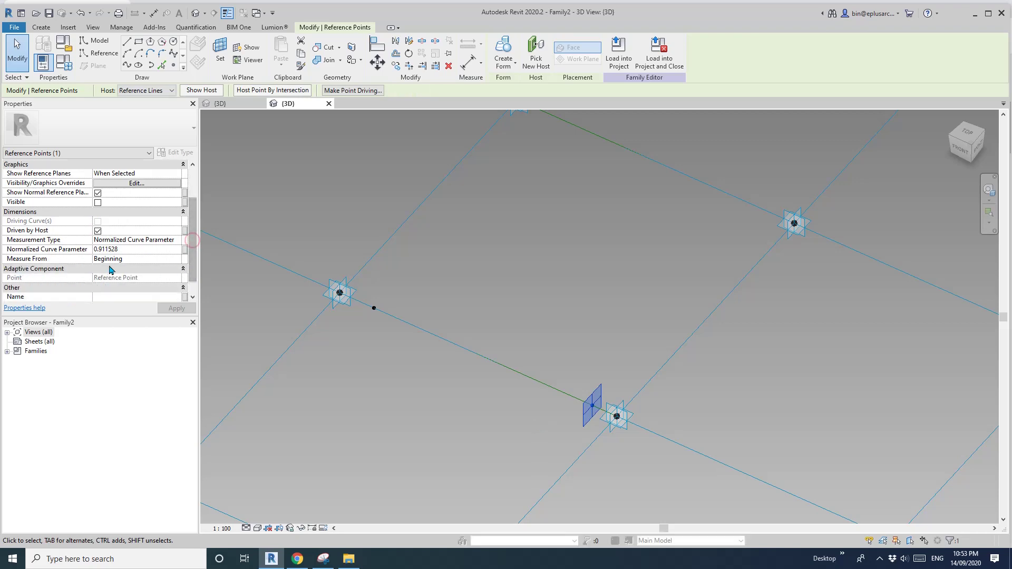
pyautogui.click(381, 364)
pyautogui.moveTo(358, 235); pyautogui.dragTo(389, 318)
pyautogui.scroll(-2, 207, 255)
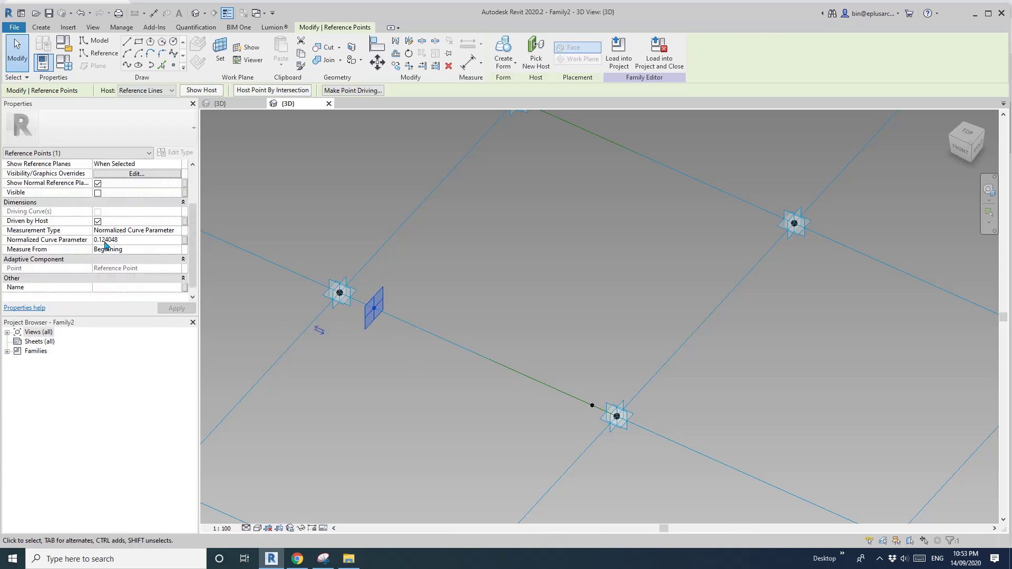
pyautogui.click(491, 397)
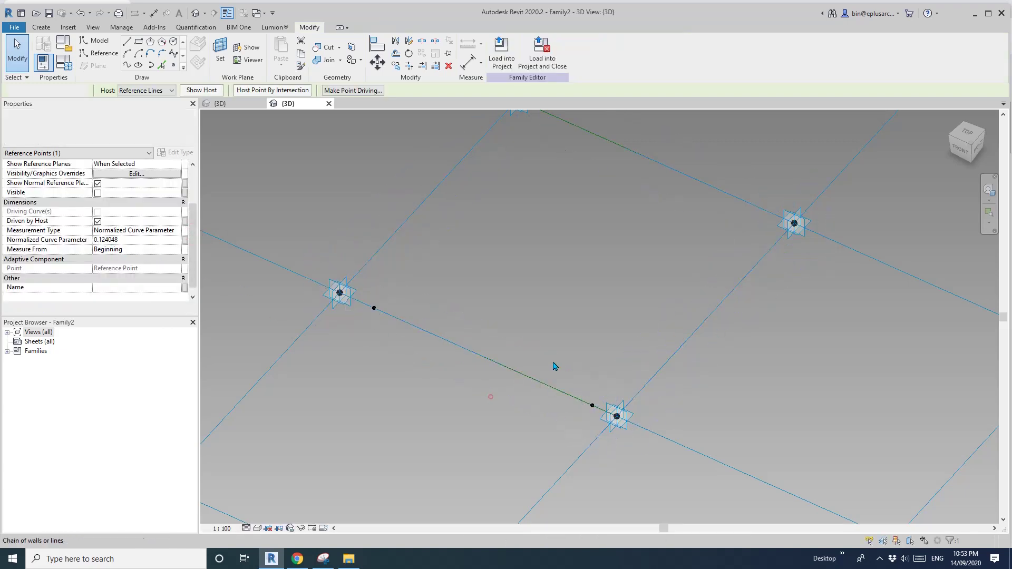
pyautogui.moveTo(552, 361); pyautogui.dragTo(597, 428)
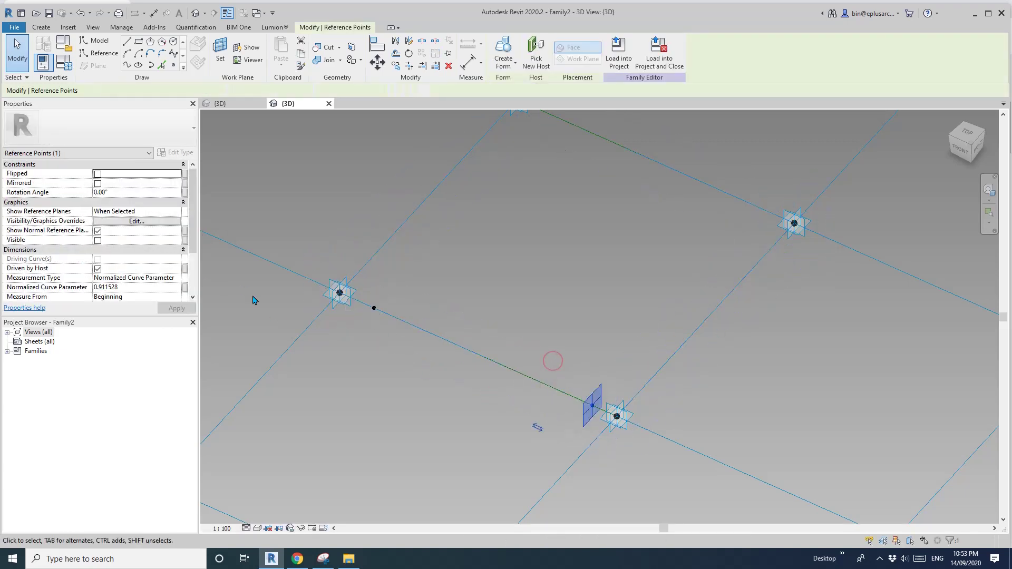
pyautogui.click(353, 362)
pyautogui.moveTo(362, 249); pyautogui.dragTo(395, 350)
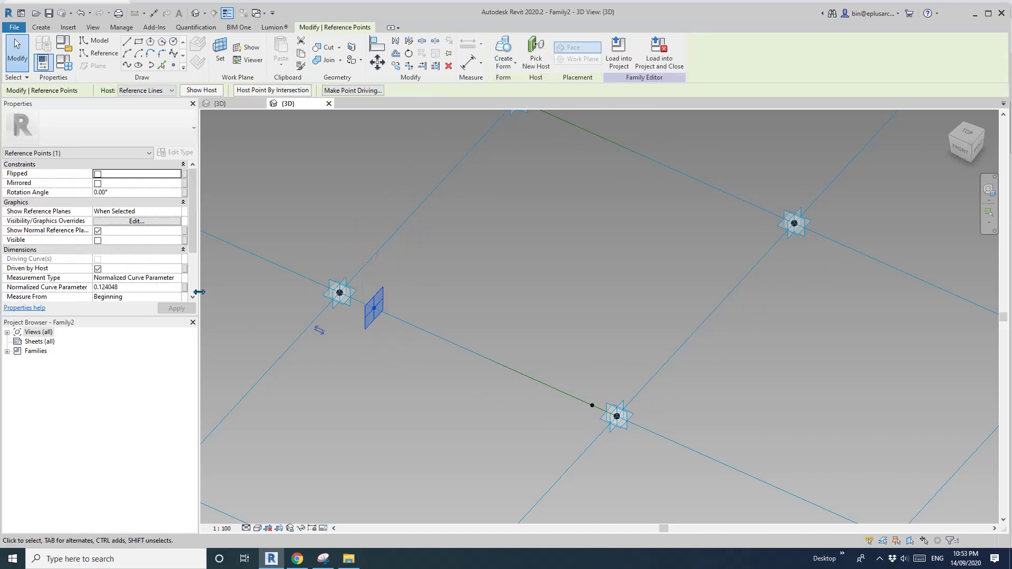
# Check the Measure From options of the reference point near the front line's beginning.
pyautogui.click(178, 298)
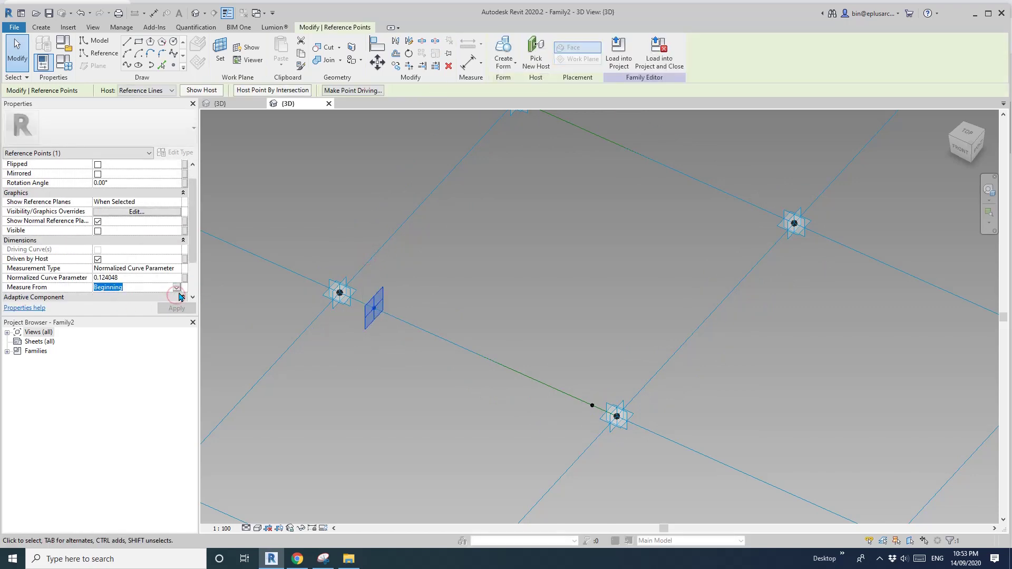
pyautogui.click(177, 288)
pyautogui.click(106, 304)
pyautogui.click(489, 267)
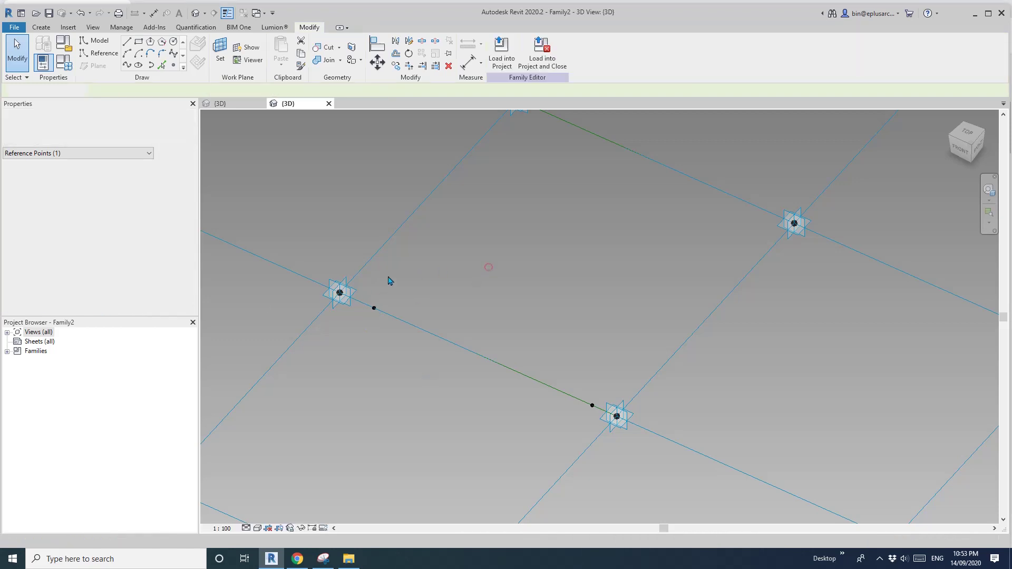
# Change the Measurement Type of both reference points on the front line to Segment Length.
pyautogui.moveTo(360, 226); pyautogui.dragTo(405, 345)
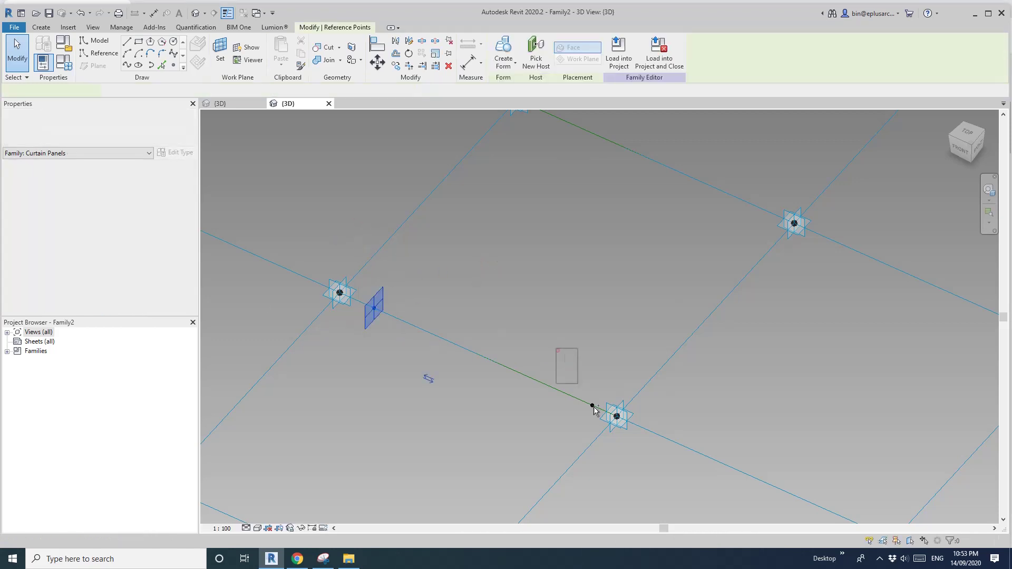
pyautogui.moveTo(594, 411); pyautogui.dragTo(598, 412)
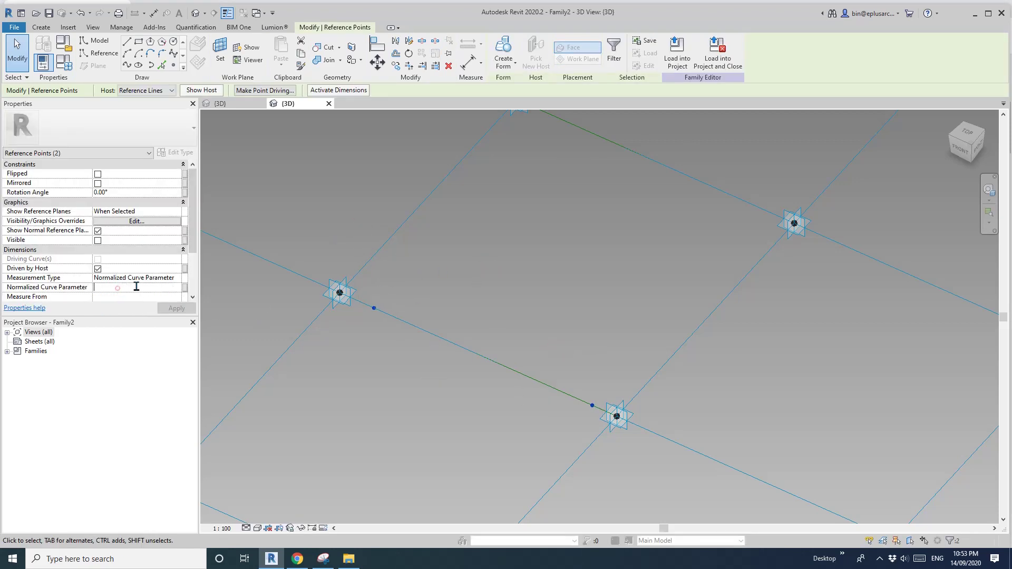
pyautogui.click(168, 277)
pyautogui.click(177, 278)
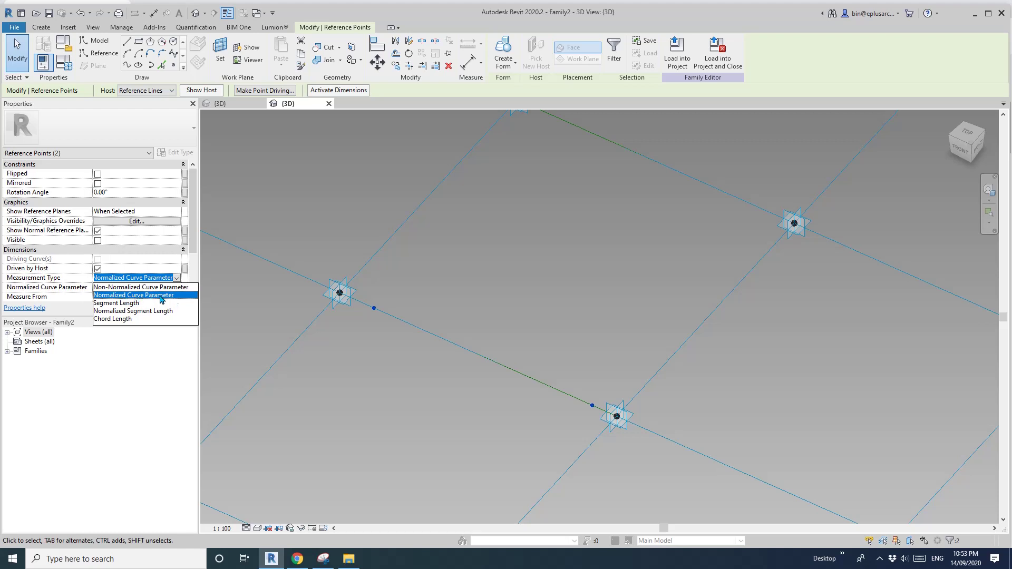
pyautogui.click(116, 304)
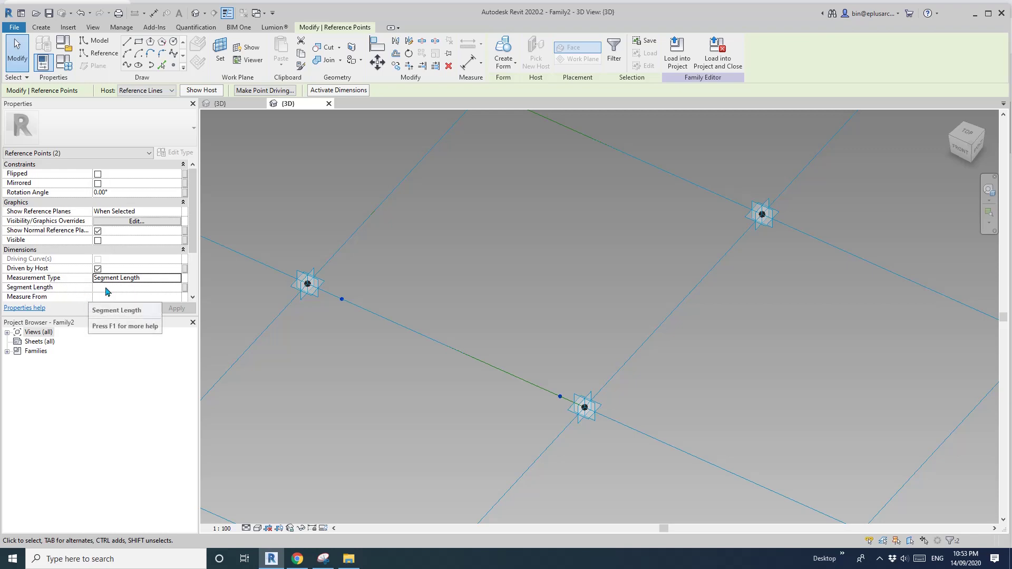
# Set the Segment Length of both front-line reference points to 50.
pyautogui.click(129, 288)
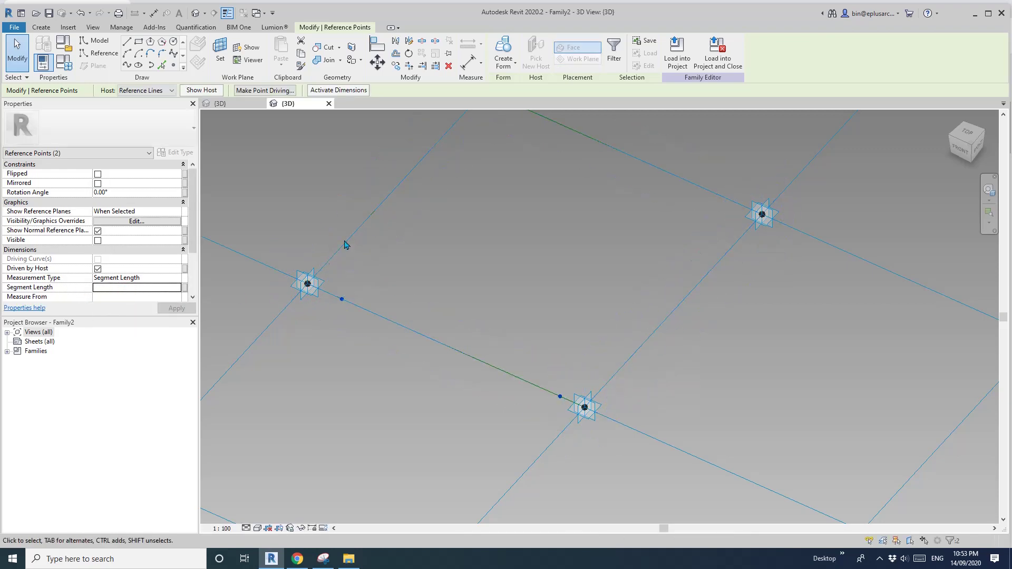
pyautogui.press('Tab')
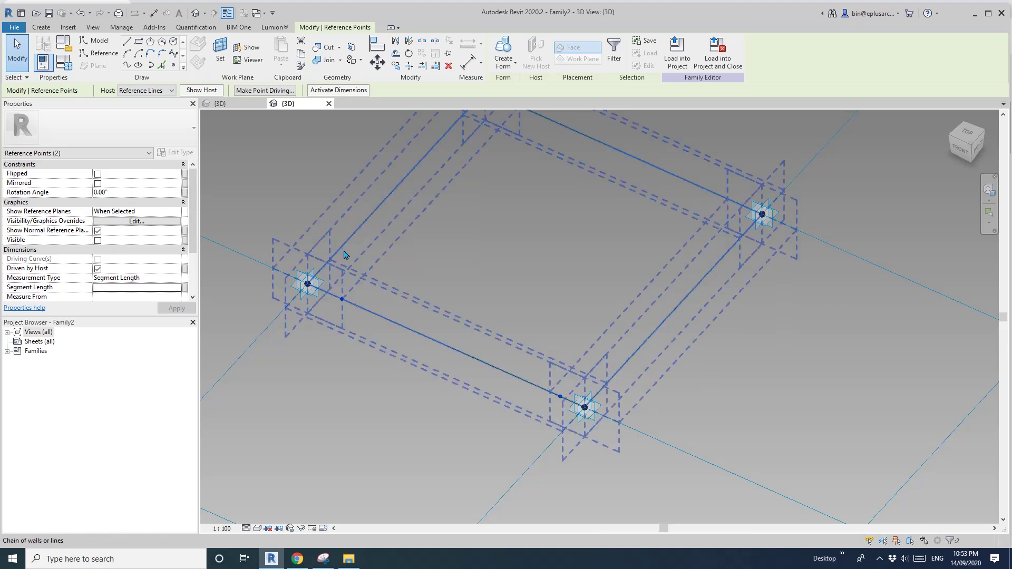
pyautogui.click(134, 289)
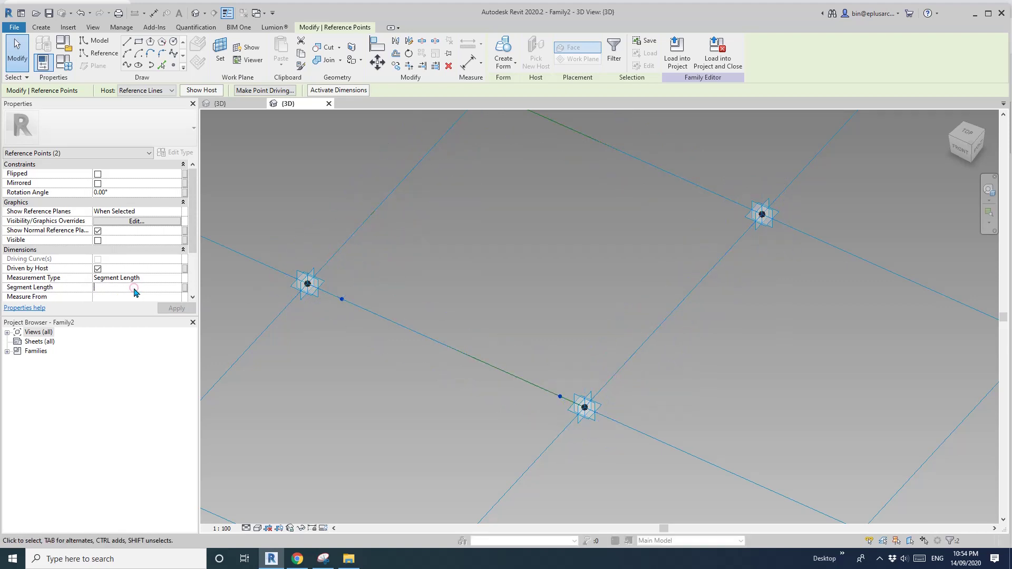
pyautogui.scroll(5, 569, 409)
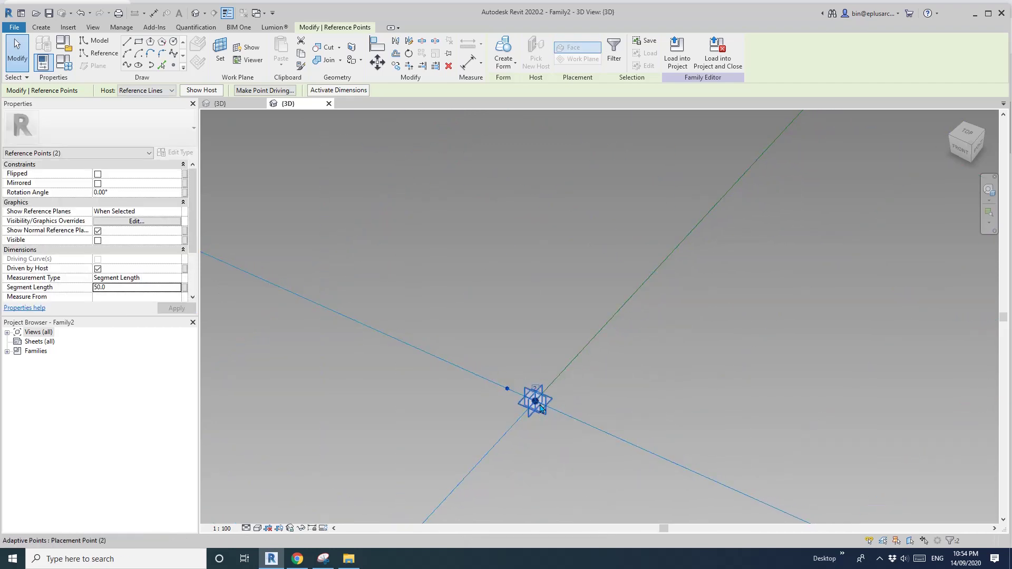
pyautogui.scroll(-5, 527, 406)
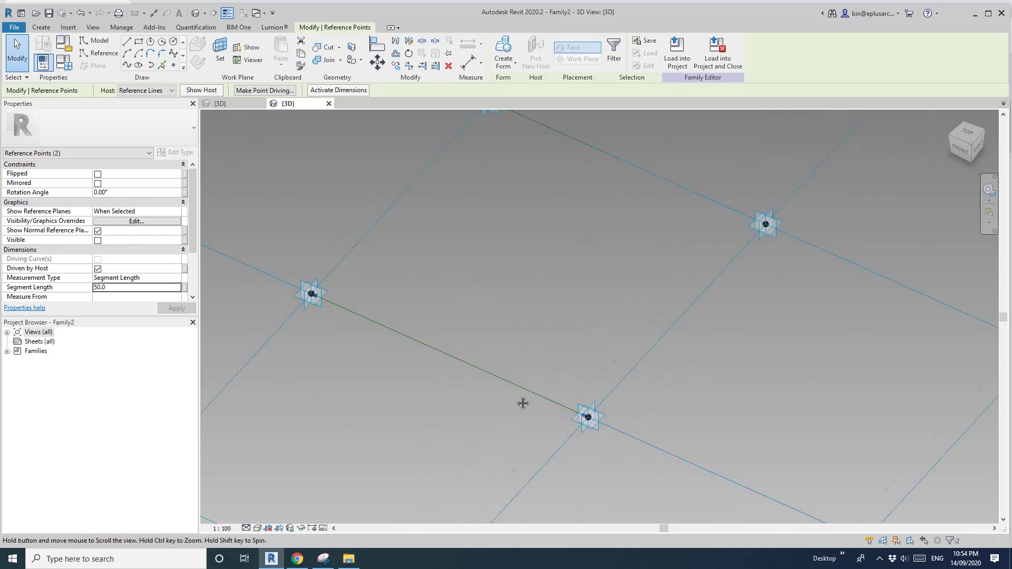
pyautogui.scroll(5, 429, 334)
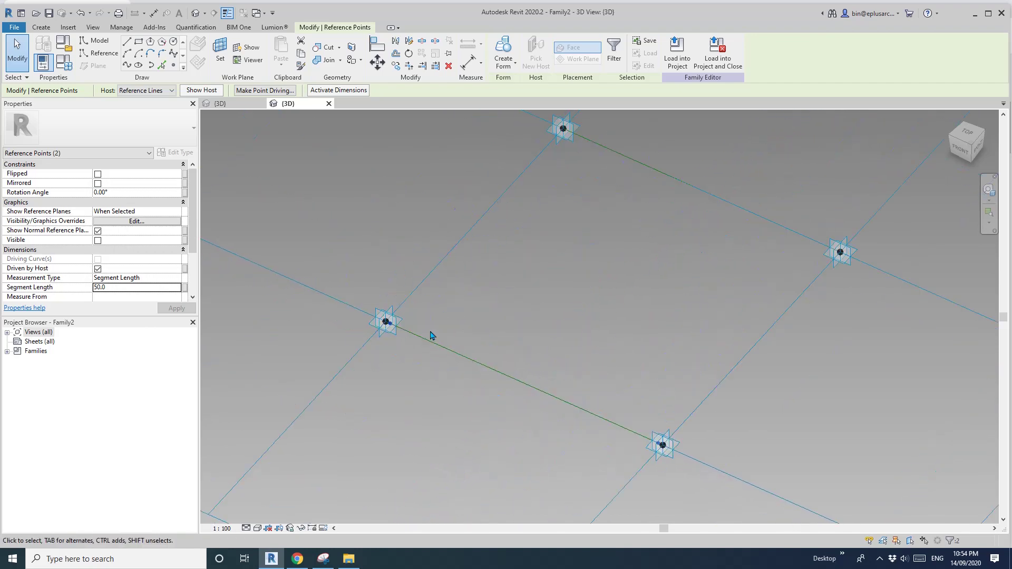
# Place a new reference point hosted on the work plane of the reference point near the front line's beginning.
pyautogui.click(172, 66)
pyautogui.click(200, 67)
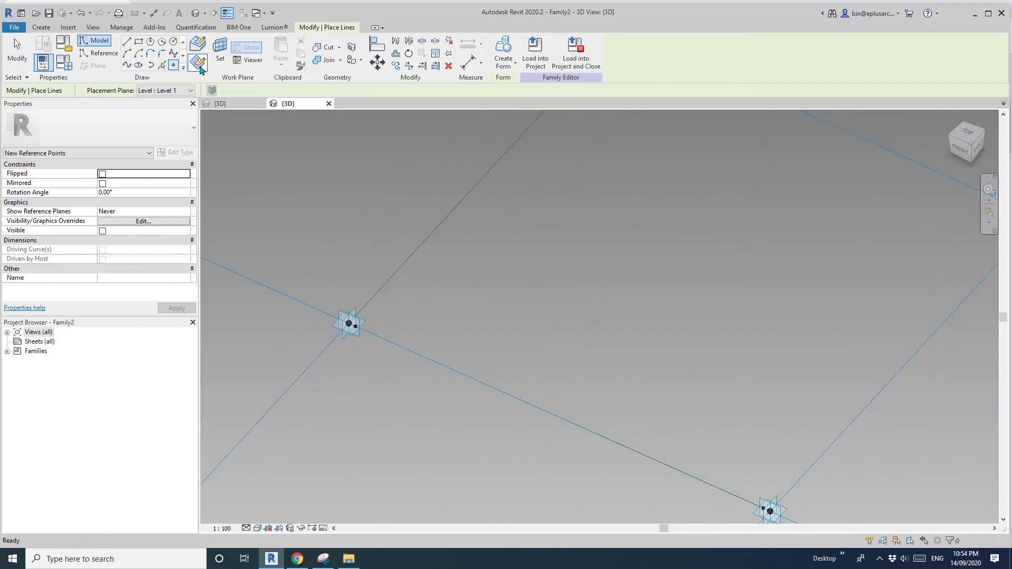
pyautogui.click(220, 52)
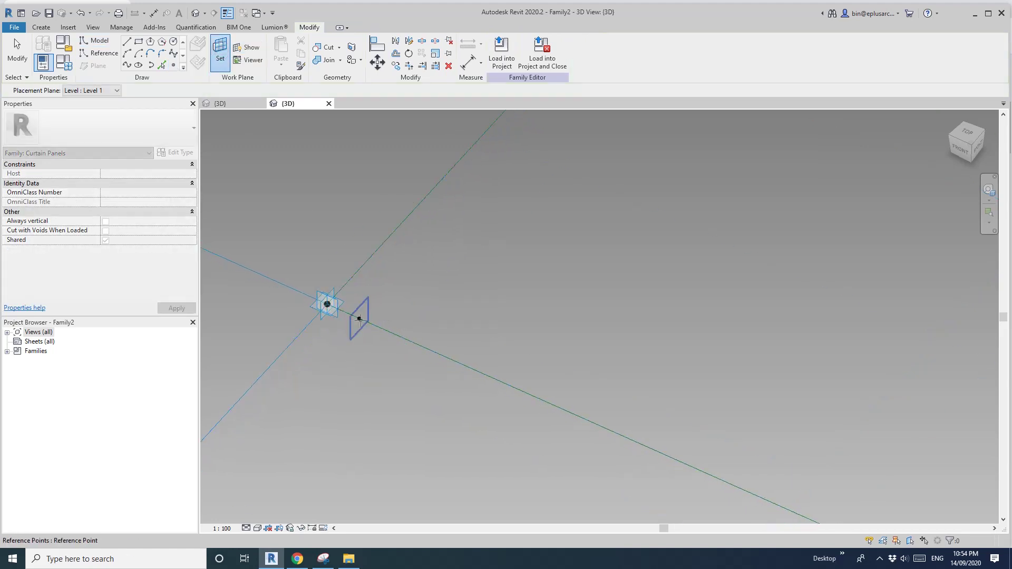
pyautogui.click(359, 319)
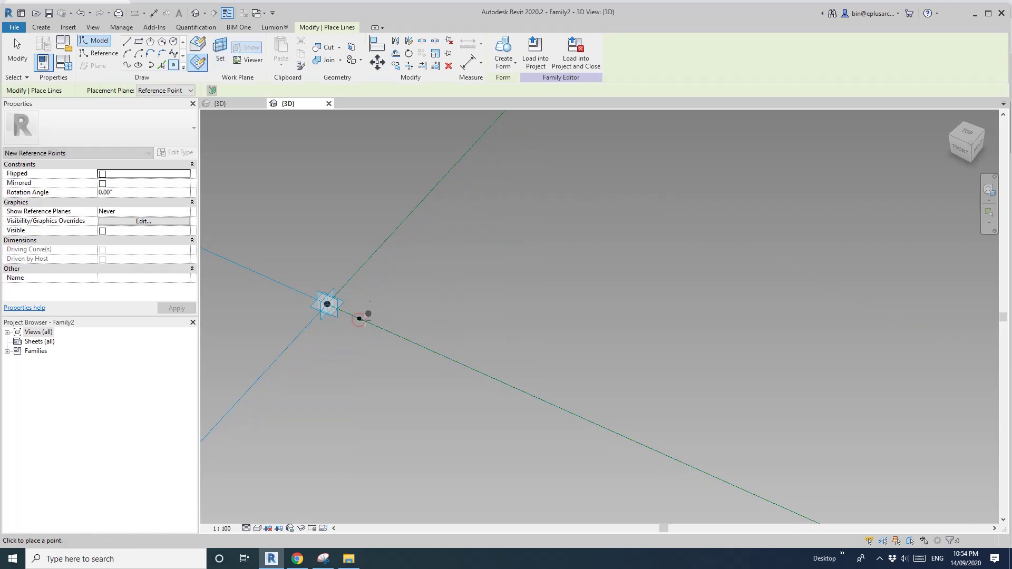
pyautogui.click(541, 317)
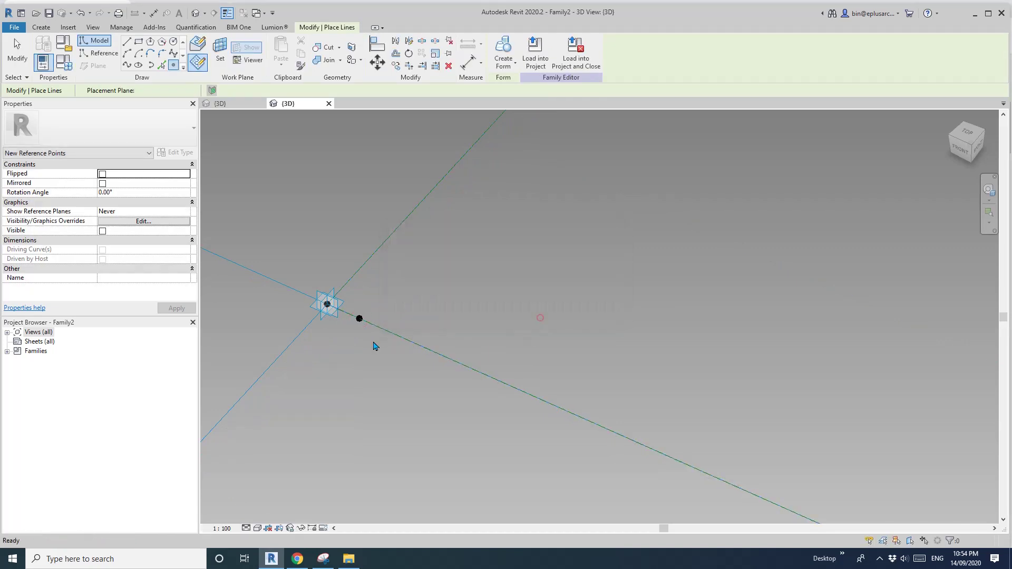
# Move the newly hosted point off the front line towards the panel's interior and set its Offset to 50.
pyautogui.click(360, 319)
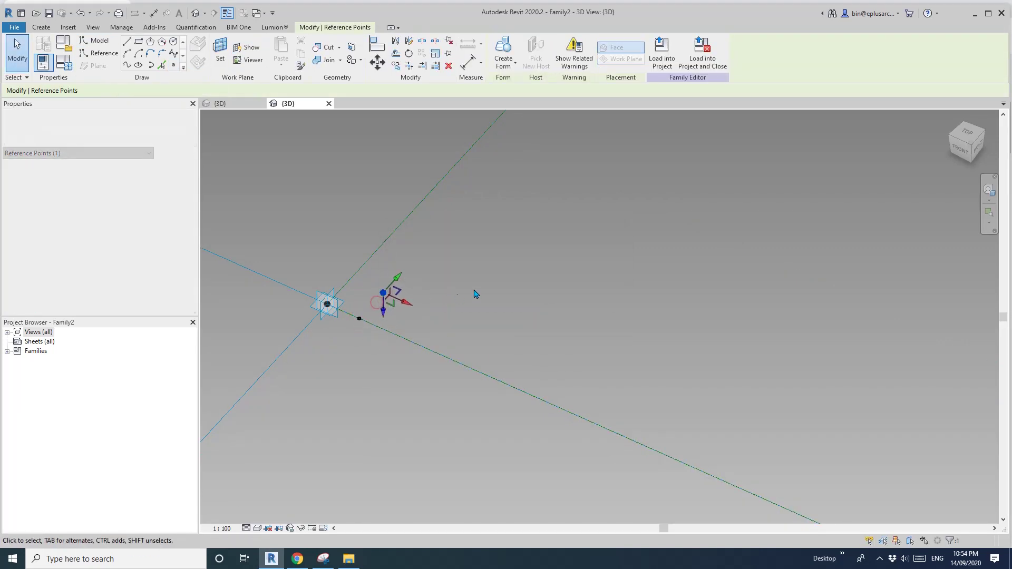
pyautogui.click(130, 279)
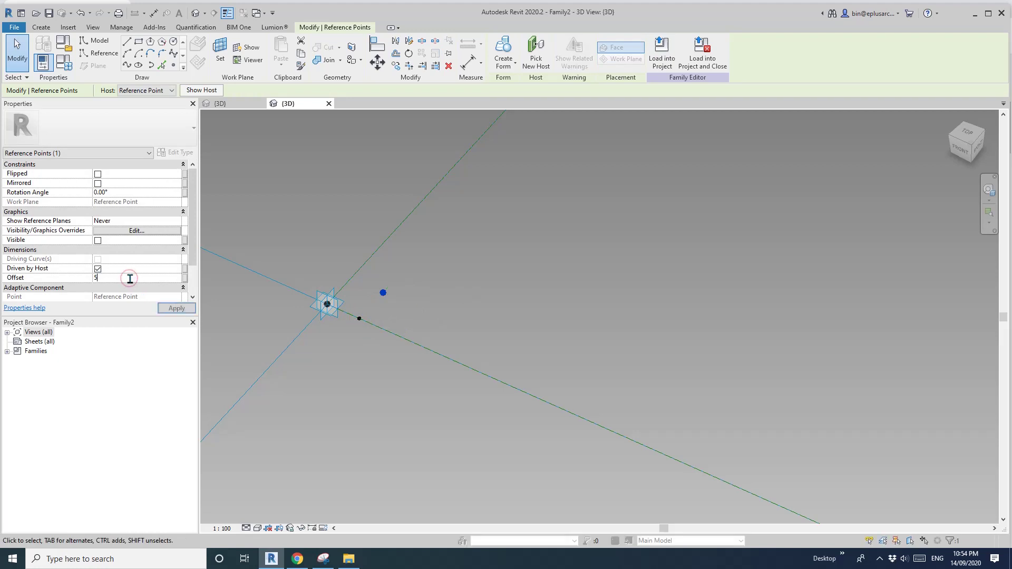
pyautogui.press('Return')
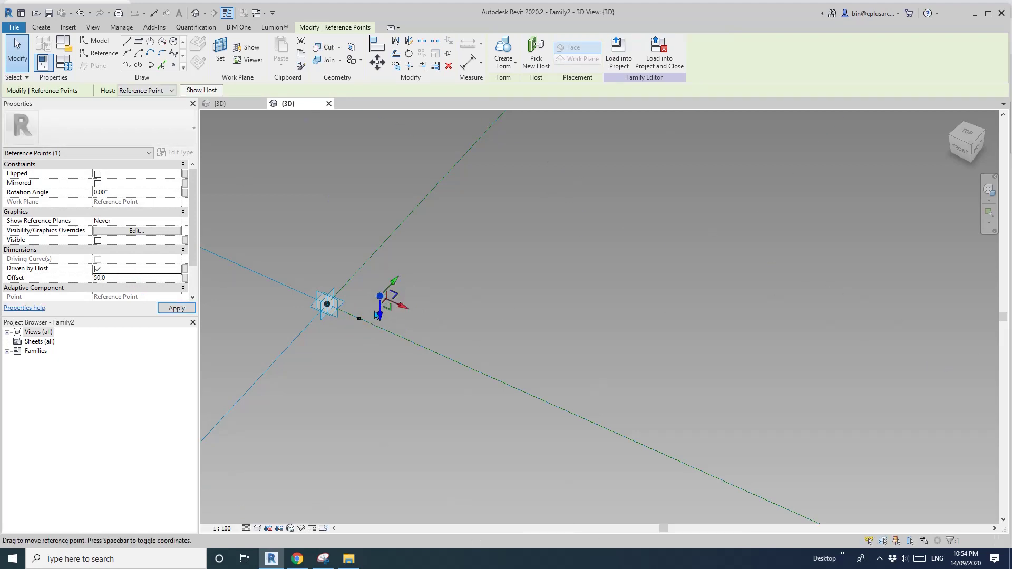
pyautogui.moveTo(380, 296); pyautogui.dragTo(327, 291)
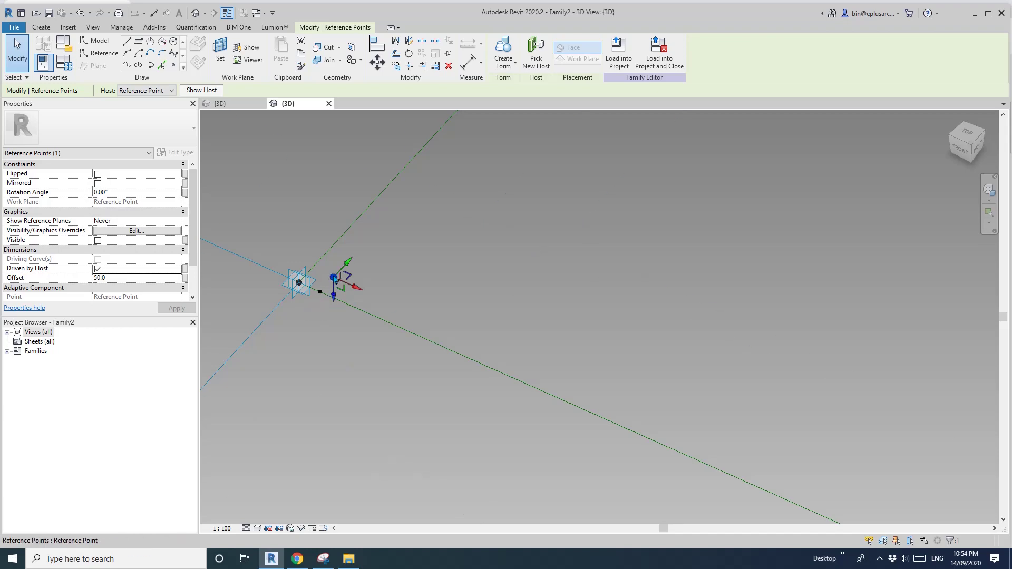
pyautogui.press('Escape')
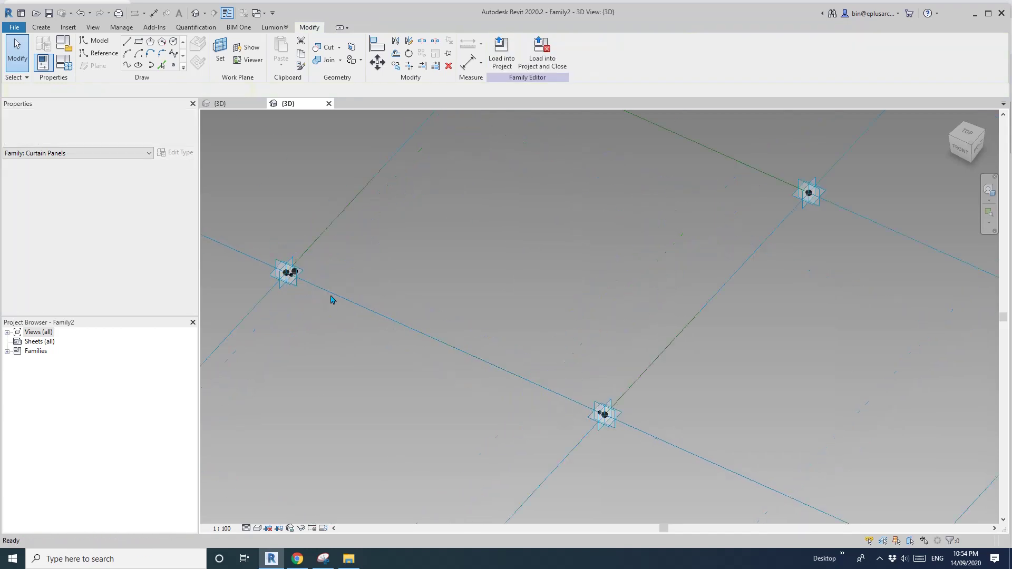
# Place another reference point hosted on the work plane of the reference point at the front line's other end.
pyautogui.scroll(1, 327, 291)
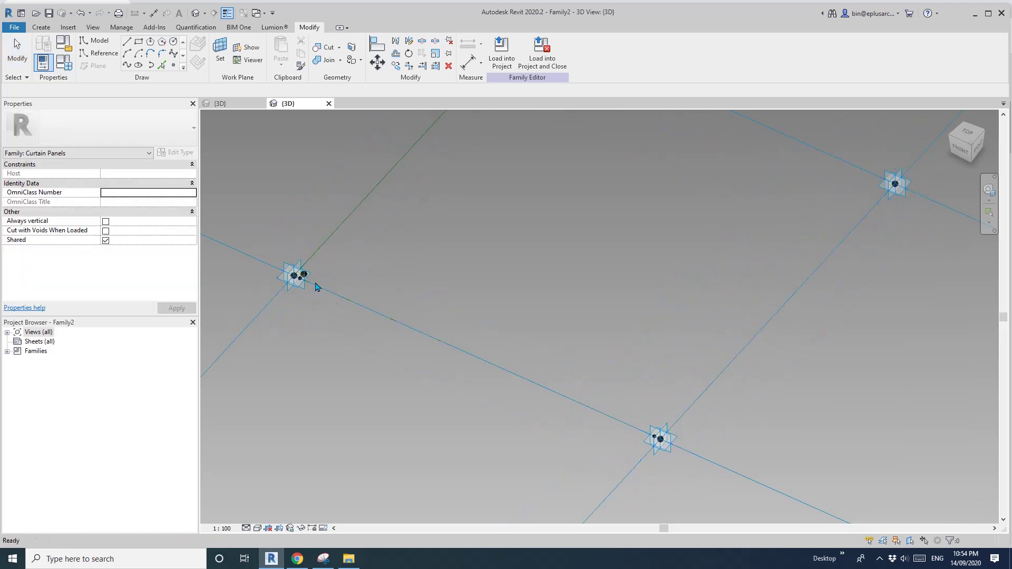
pyautogui.scroll(-2, 319, 288)
pyautogui.scroll(2, 572, 402)
pyautogui.scroll(-1, 371, 287)
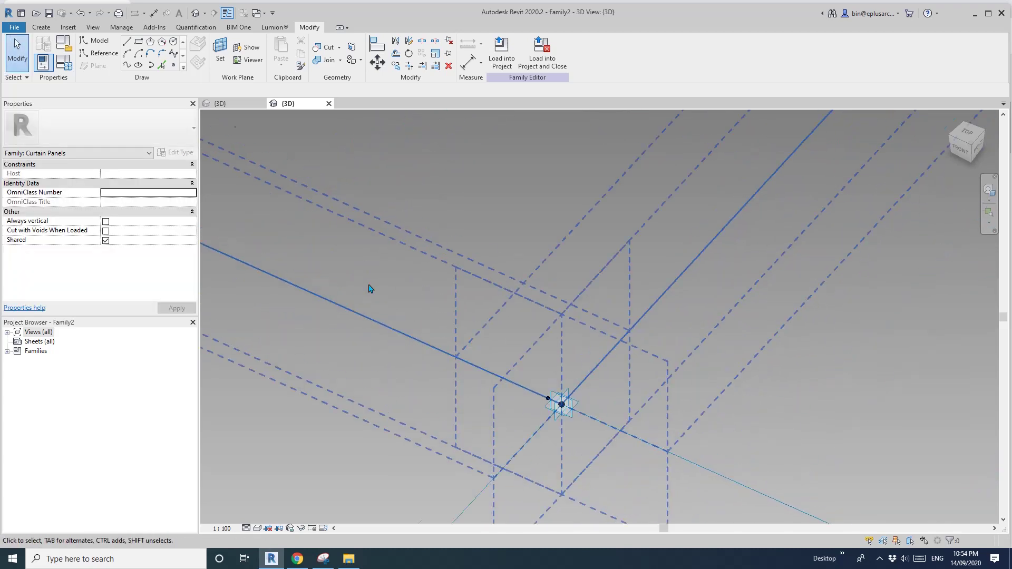
pyautogui.scroll(1, 535, 398)
pyautogui.click(173, 65)
pyautogui.click(220, 51)
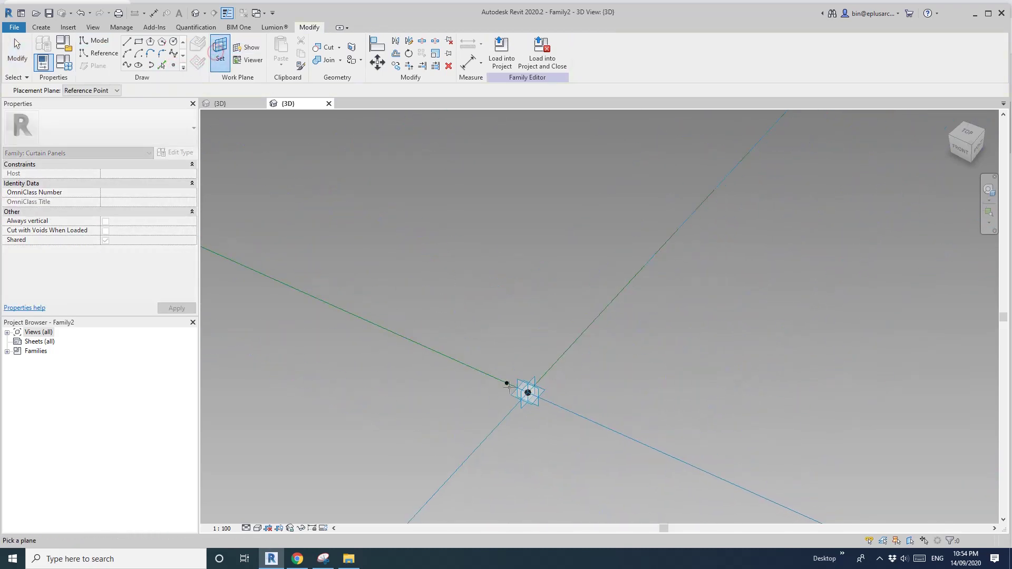
pyautogui.click(500, 371)
pyautogui.click(500, 371)
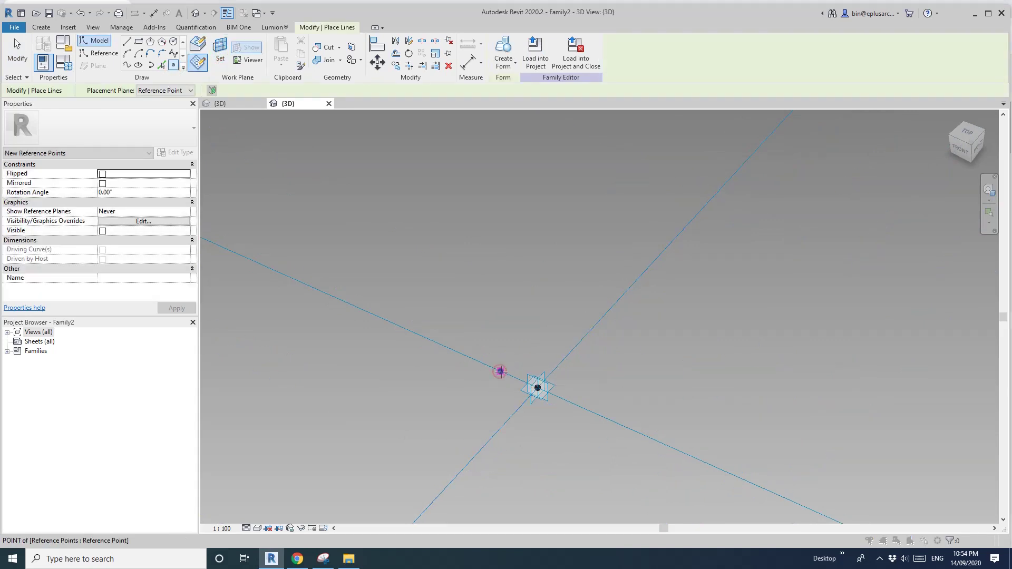
pyautogui.click(545, 316)
pyautogui.press('Escape')
# Move the second hosted point off the front line towards the panel's interior and set its Offset to 50.
pyautogui.click(500, 371)
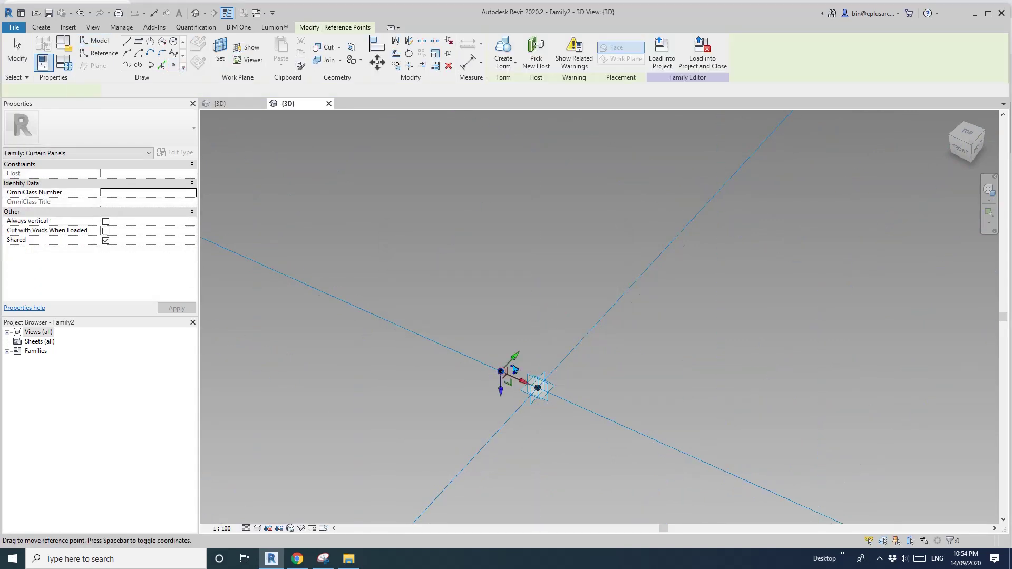
pyautogui.scroll(1, 513, 355)
pyautogui.moveTo(514, 355); pyautogui.dragTo(532, 338)
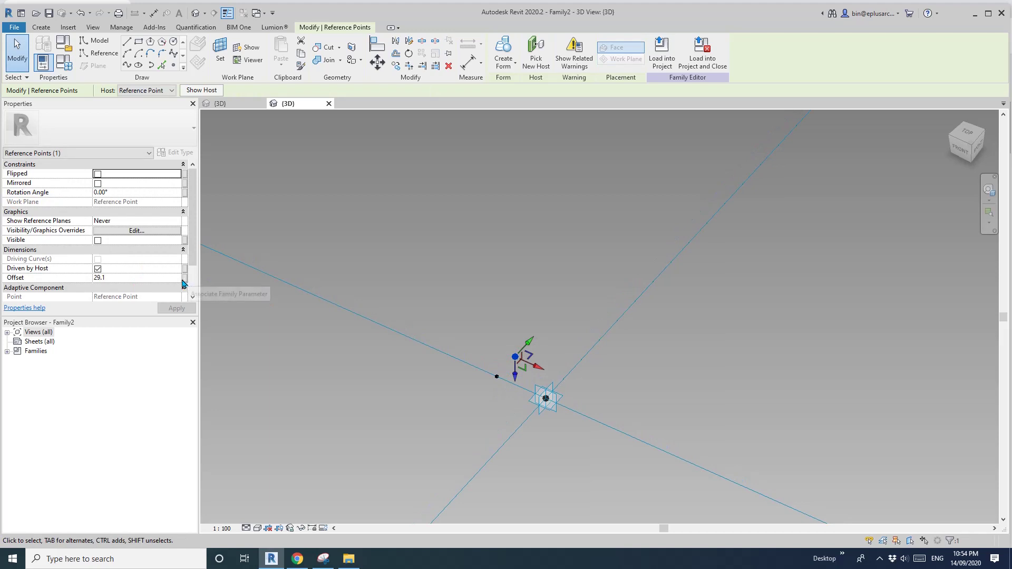
pyautogui.click(133, 277)
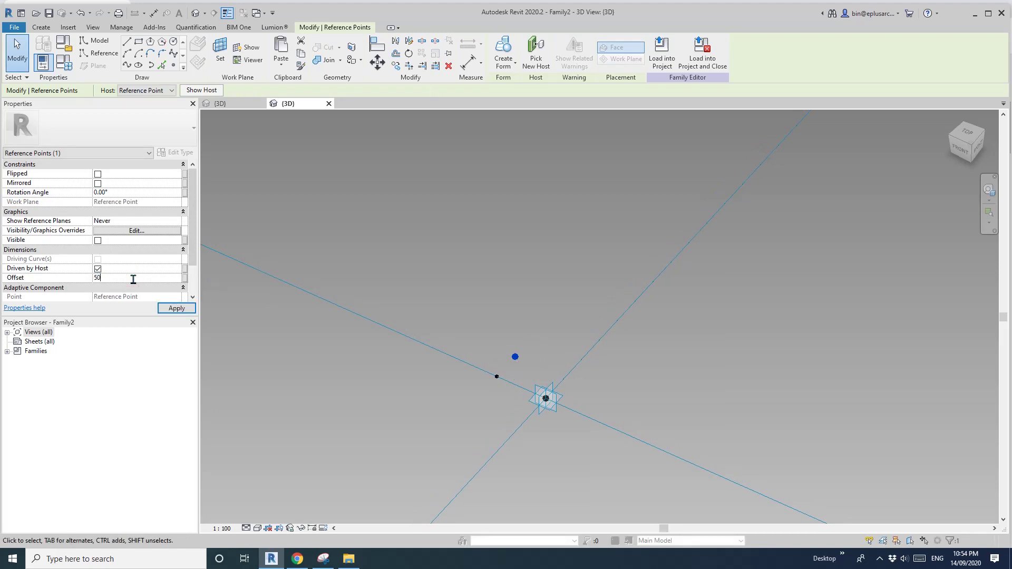
pyautogui.press('Return')
pyautogui.scroll(-3, 534, 343)
pyautogui.moveTo(535, 343)
pyautogui.mouseDown(button='middle')
pyautogui.moveTo(579, 349)
pyautogui.moveTo(574, 373)
pyautogui.moveTo(611, 389)
pyautogui.moveTo(521, 346)
pyautogui.mouseUp(button='middle')
pyautogui.click(559, 372)
# Connect the two offset points with a line along the front edge and make it a reference line.
pyautogui.scroll(-6, 560, 374)
pyautogui.scroll(1, 585, 374)
pyautogui.scroll(1, 466, 296)
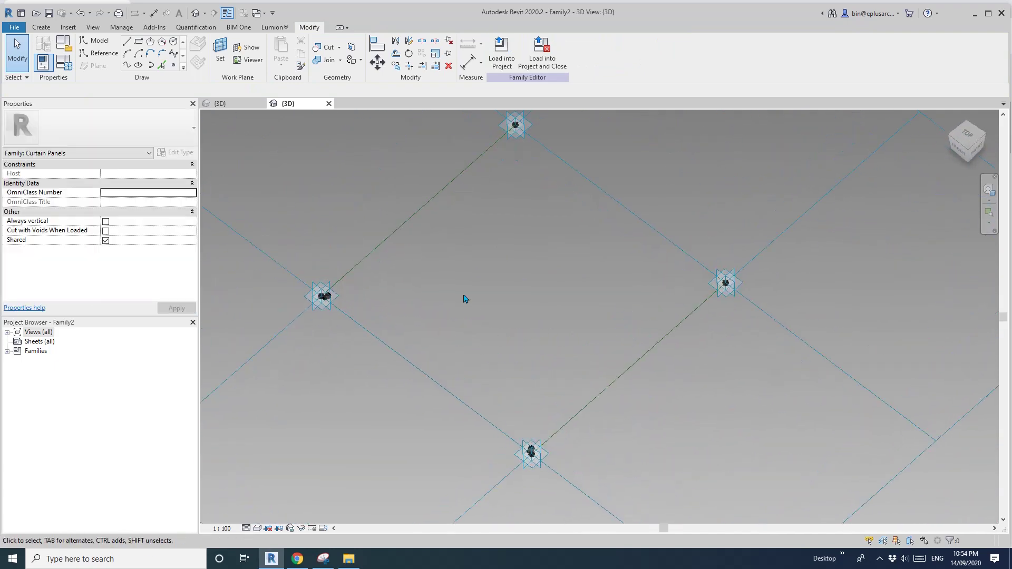
pyautogui.scroll(4, 326, 309)
pyautogui.click(323, 304)
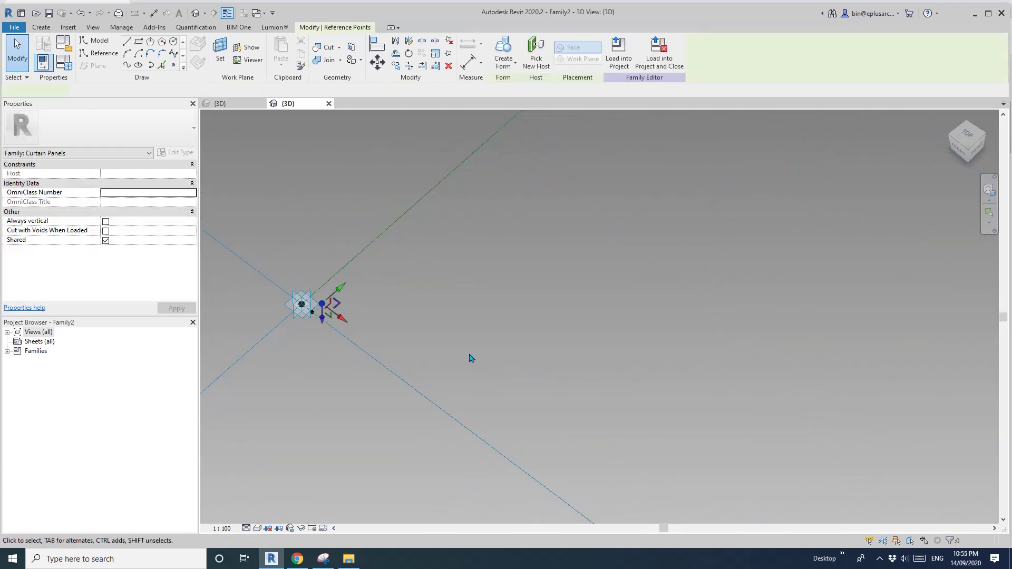
pyautogui.scroll(-3, 324, 303)
pyautogui.click(720, 489)
pyautogui.click(719, 492)
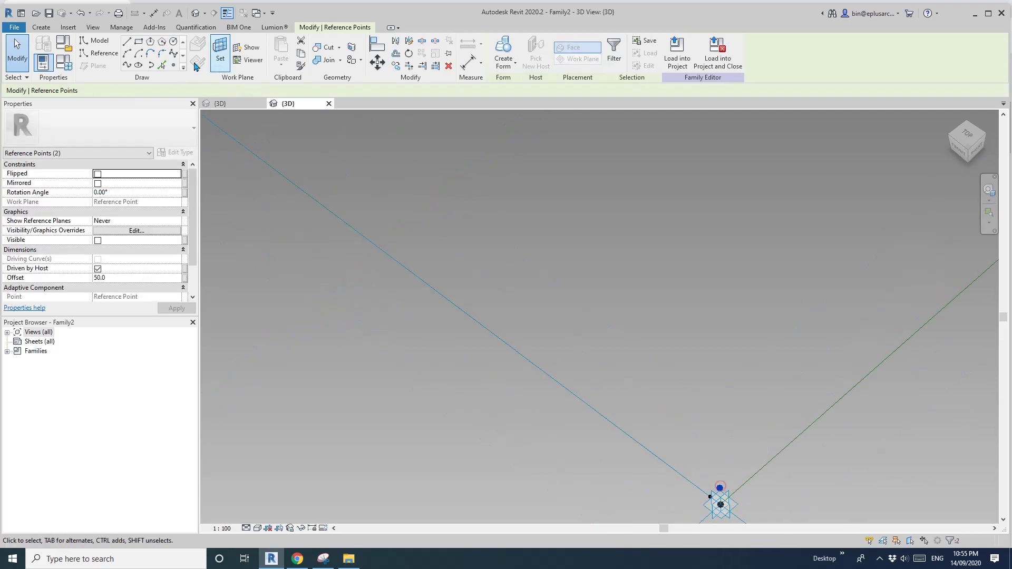
pyautogui.click(103, 250)
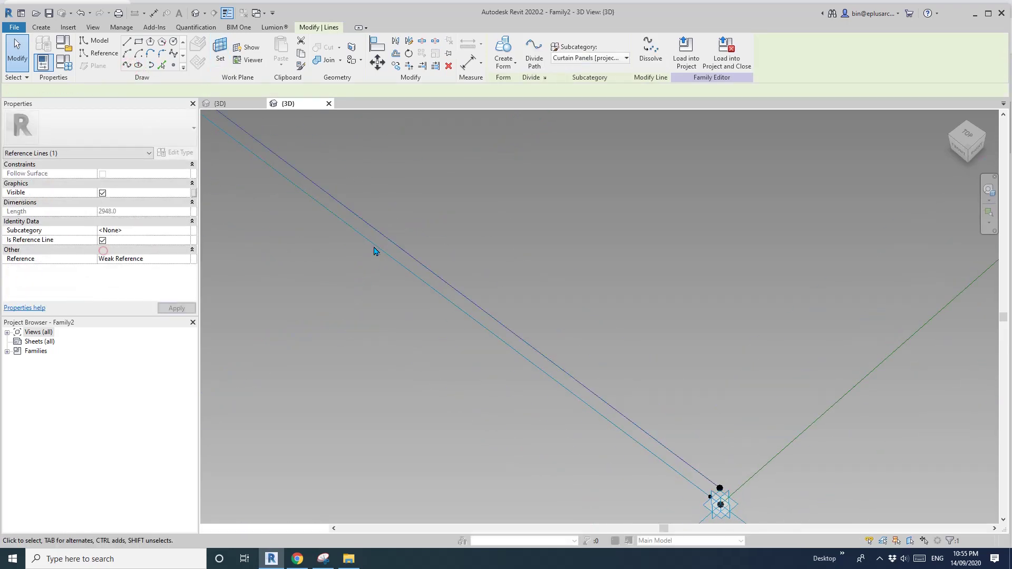
pyautogui.scroll(-3, 442, 276)
pyautogui.scroll(-1, 413, 284)
pyautogui.click(412, 284)
pyautogui.moveTo(352, 239); pyautogui.dragTo(463, 277, button='middle')
pyautogui.click(174, 65)
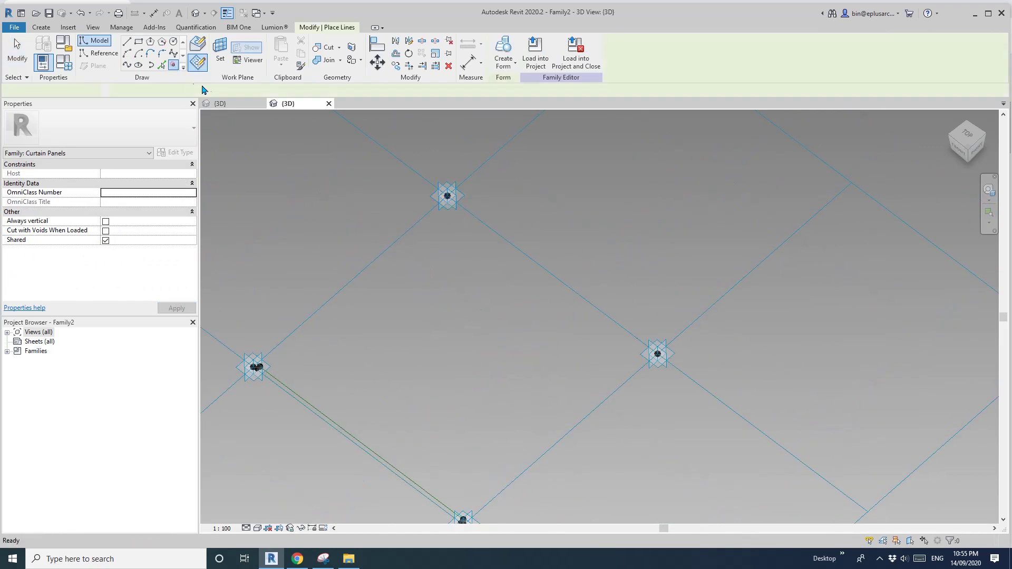
pyautogui.press('Escape')
pyautogui.scroll(3, 260, 388)
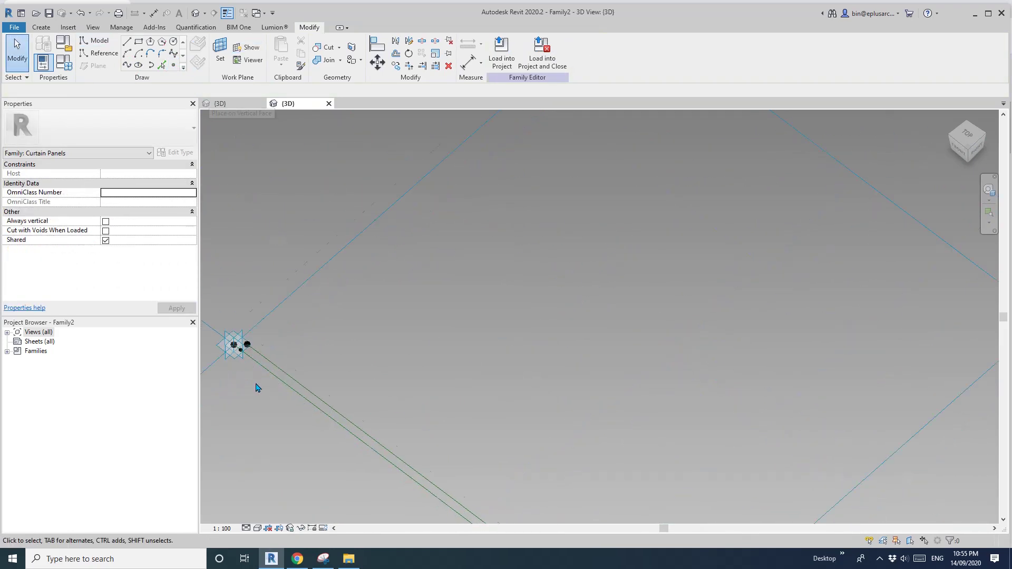
pyautogui.scroll(-5, 325, 336)
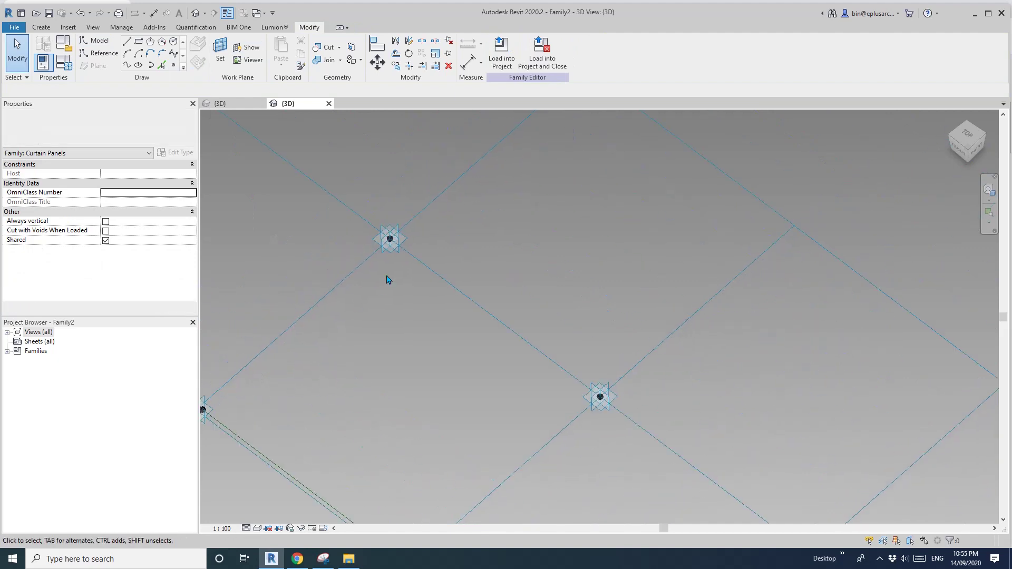
# Place a reference point near each end of the panel's back line and set the left point's Measure From to End.
pyautogui.click(174, 65)
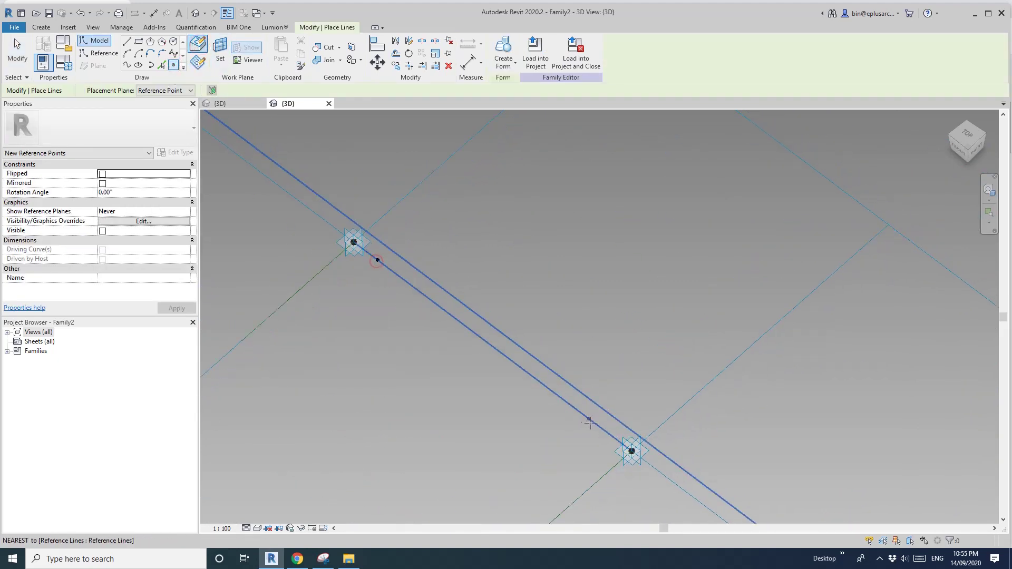
pyautogui.press('Escape')
pyautogui.click(377, 260)
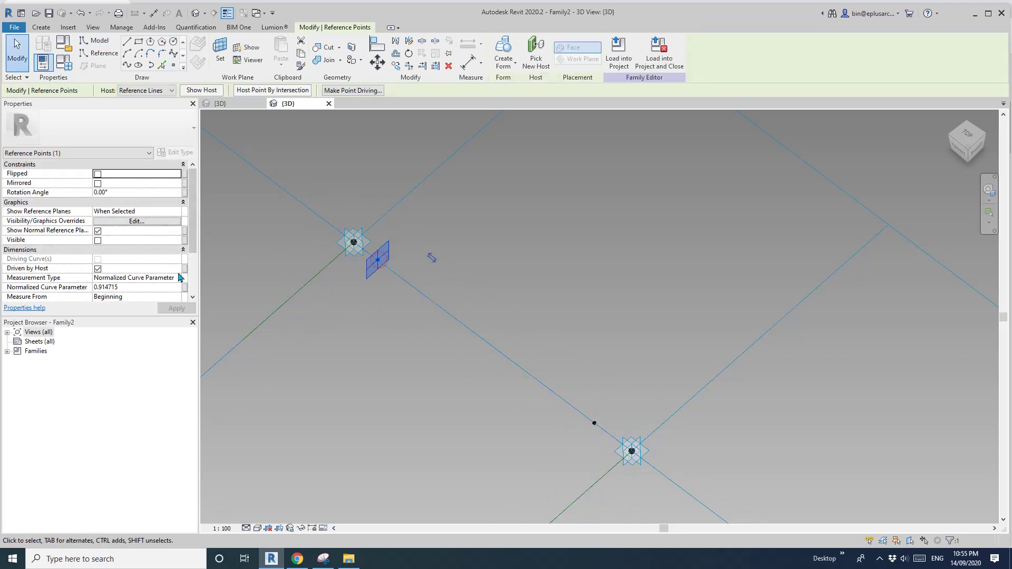
pyautogui.click(178, 299)
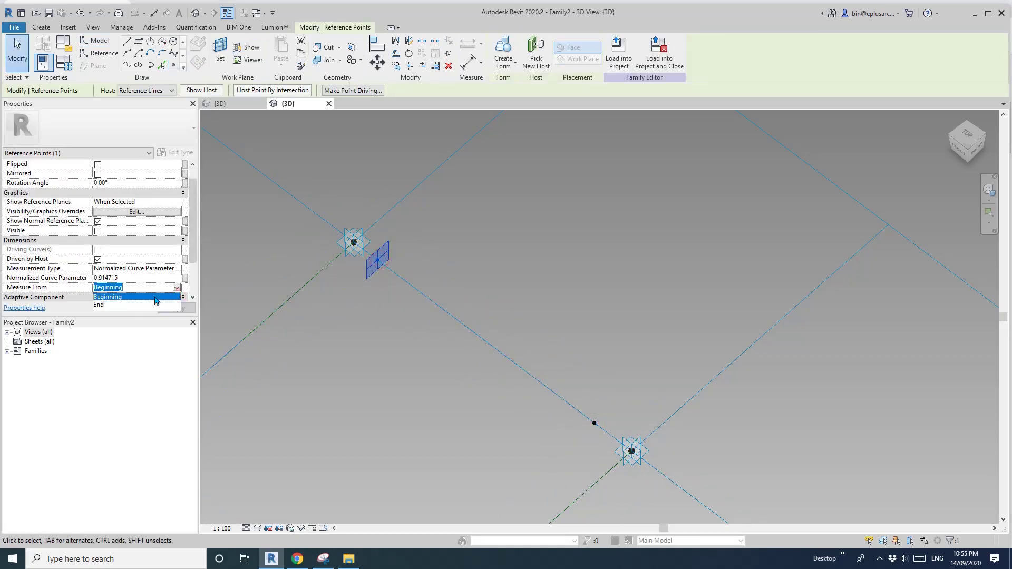
pyautogui.click(100, 305)
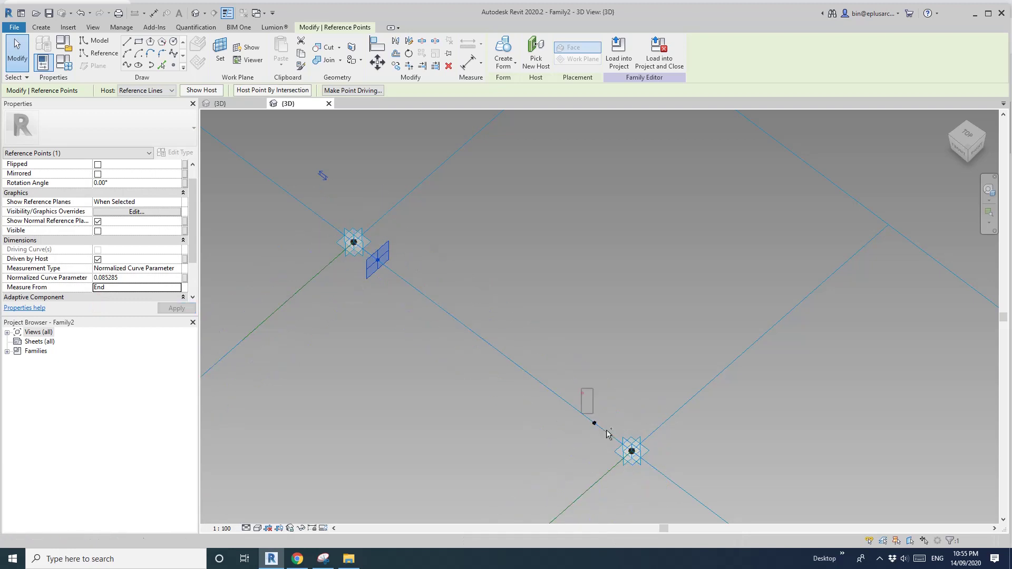
# Set both back-line points to the Segment Length measurement type with a Segment Length of 50.
pyautogui.click(581, 393)
pyautogui.scroll(1, 178, 285)
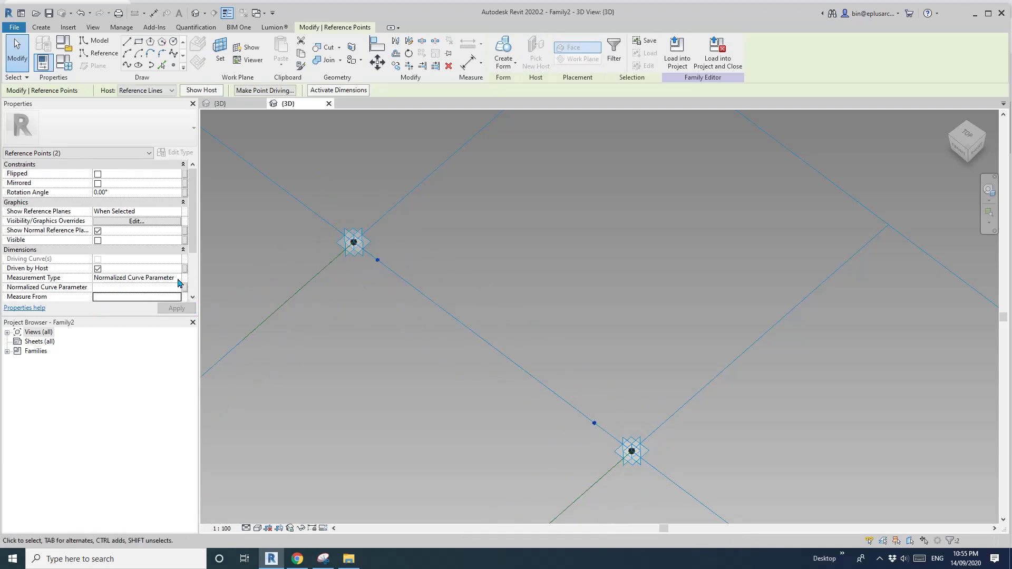
pyautogui.click(121, 280)
pyautogui.click(176, 278)
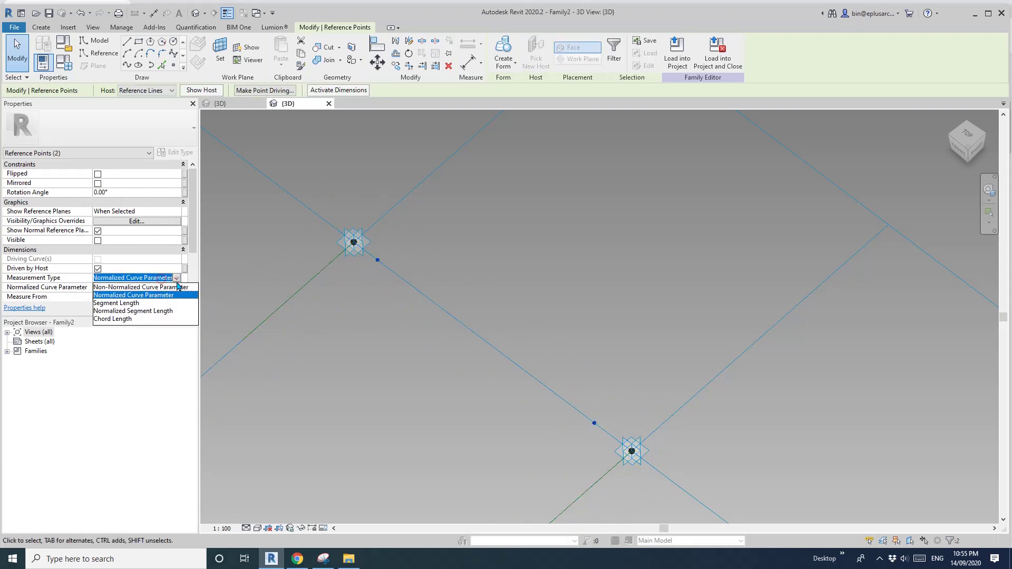
pyautogui.click(113, 304)
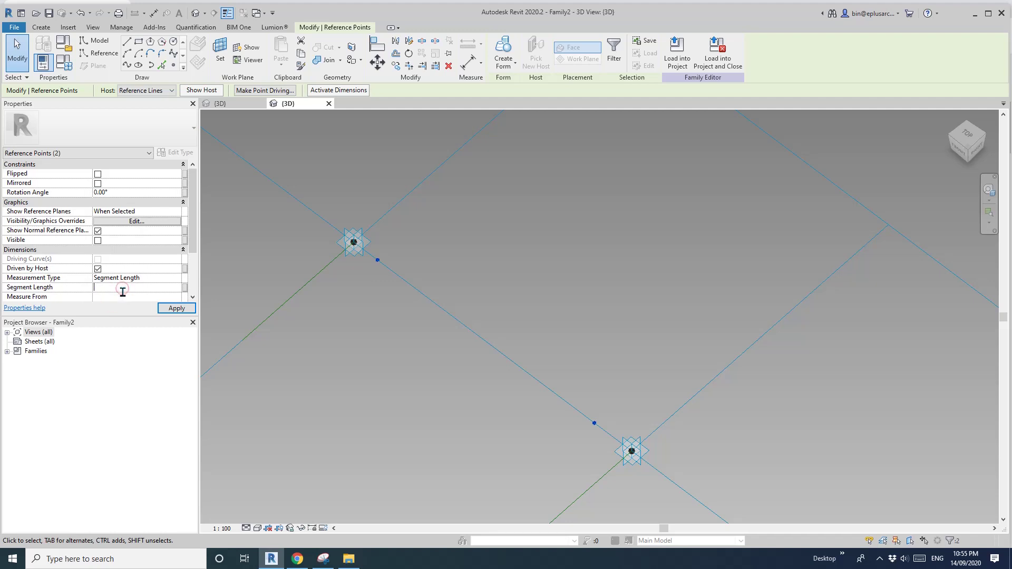
pyautogui.write('50')
pyautogui.press('Return')
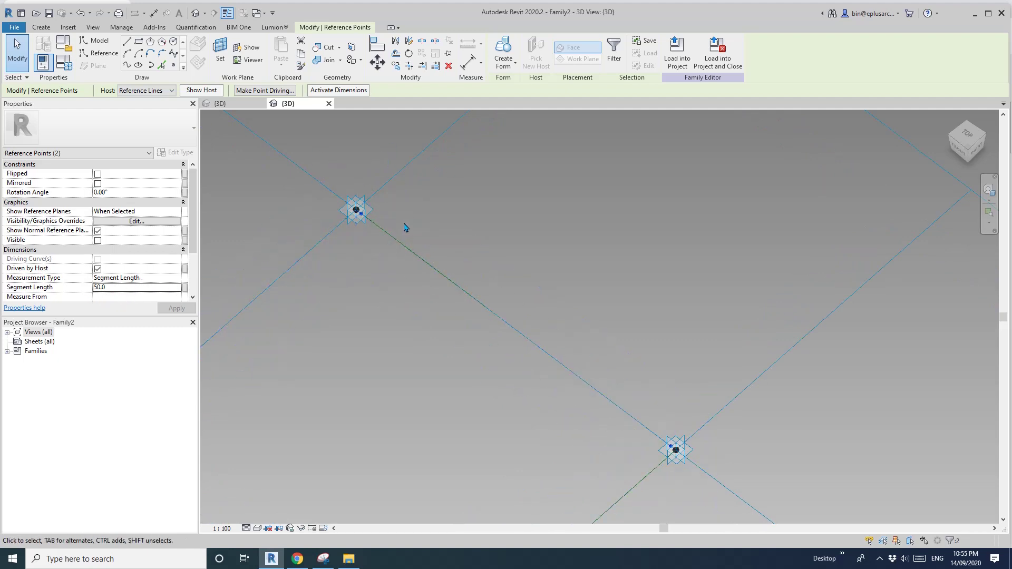
# Place a reference point hosted on the work plane of the reference point at the back line's left end.
pyautogui.press('Escape')
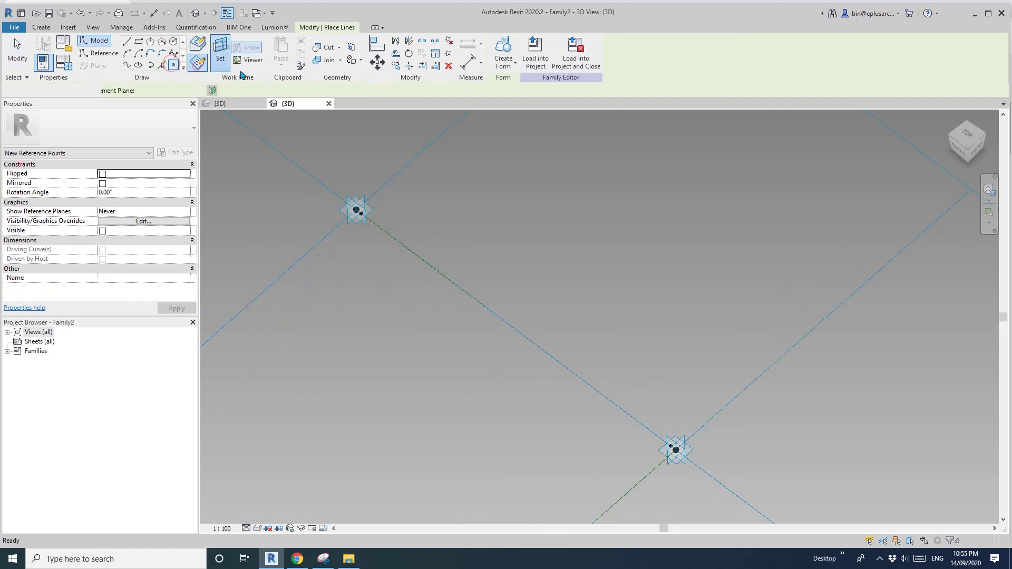
pyautogui.click(220, 53)
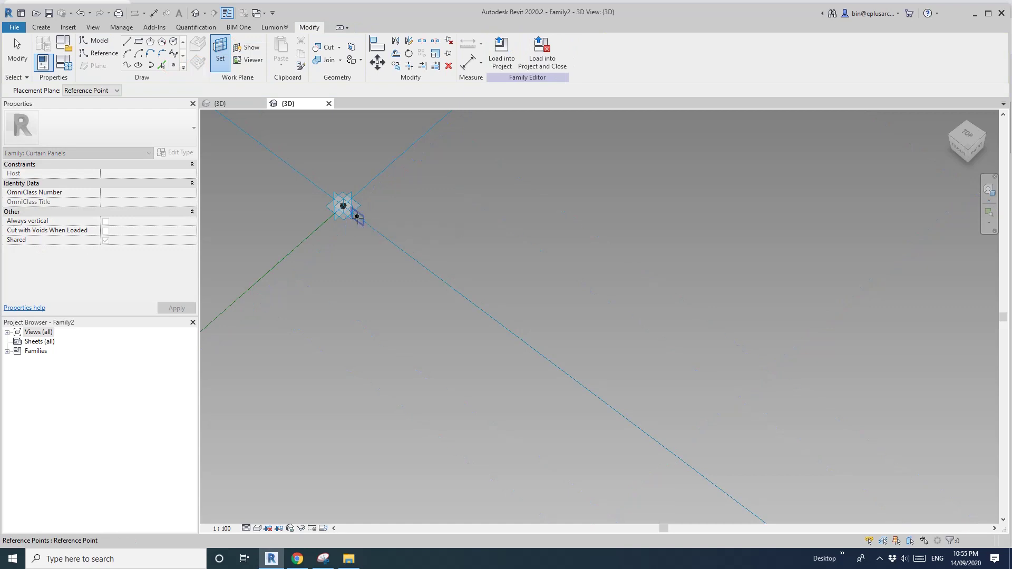
pyautogui.click(357, 216)
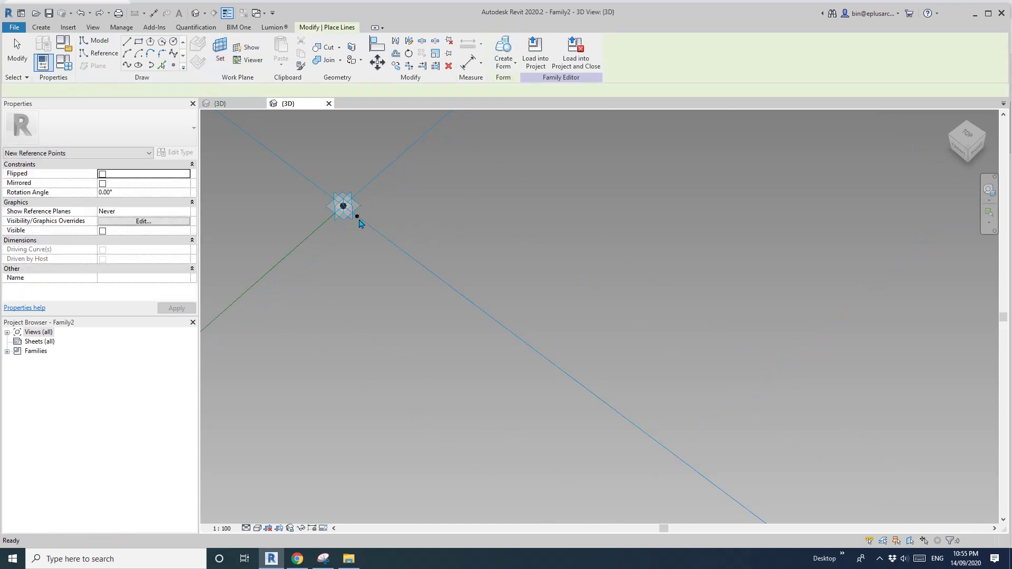
pyautogui.click(357, 216)
pyautogui.click(539, 314)
pyautogui.press('Escape')
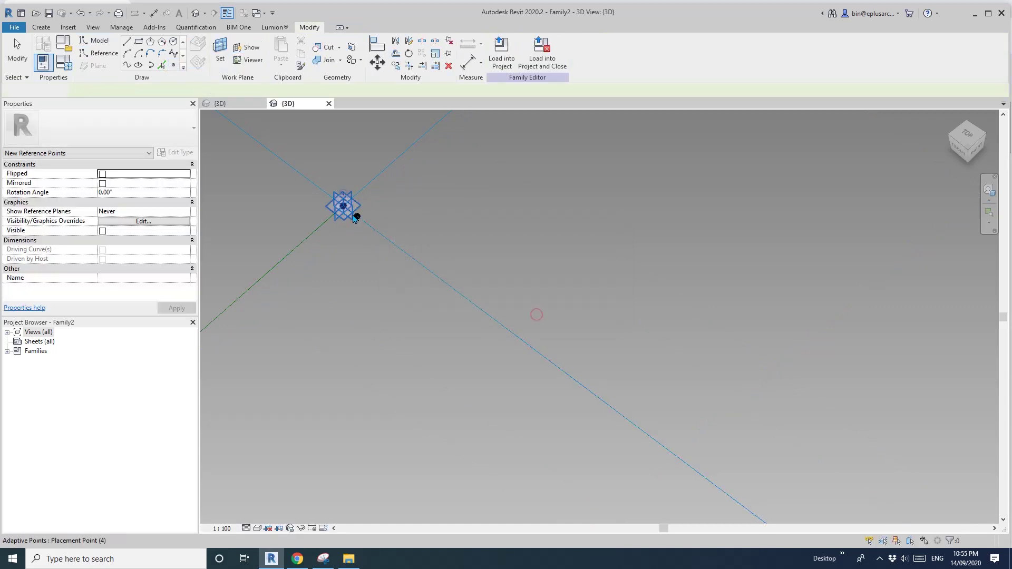
# Move the newly hosted point off the back line and set its Offset to 50.
pyautogui.click(357, 217)
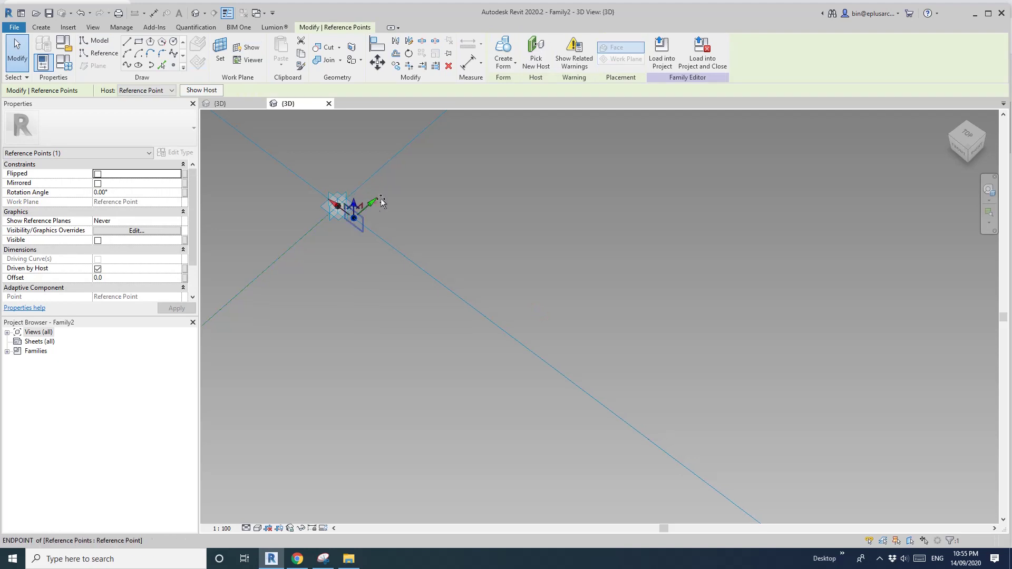
pyautogui.moveTo(381, 202); pyautogui.dragTo(402, 185)
pyautogui.click(131, 278)
pyautogui.write('5')
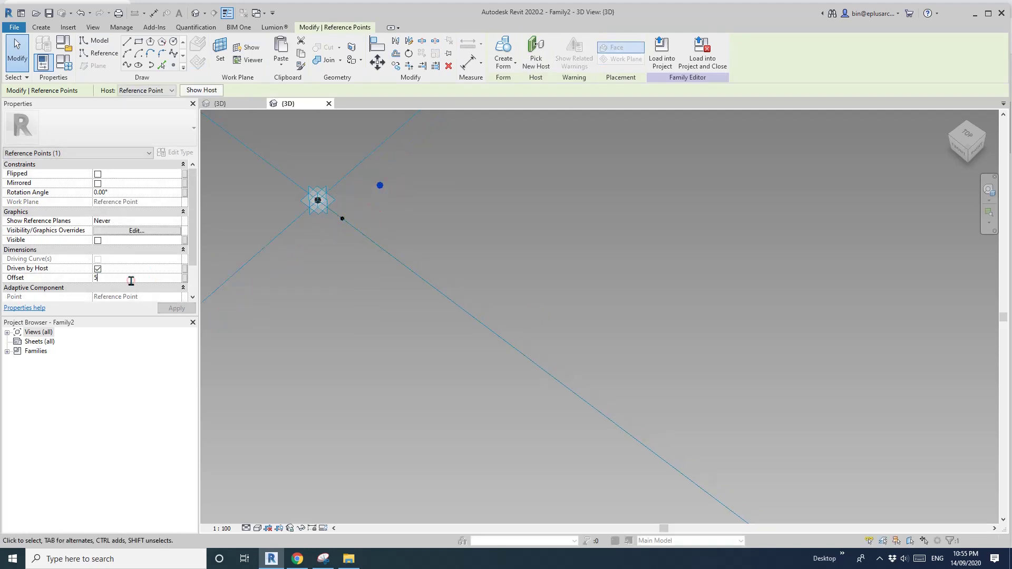
# Set the Rotation Angle of the host point at the back line's left end to 180° so the offset flips inwards.
pyautogui.click(342, 219)
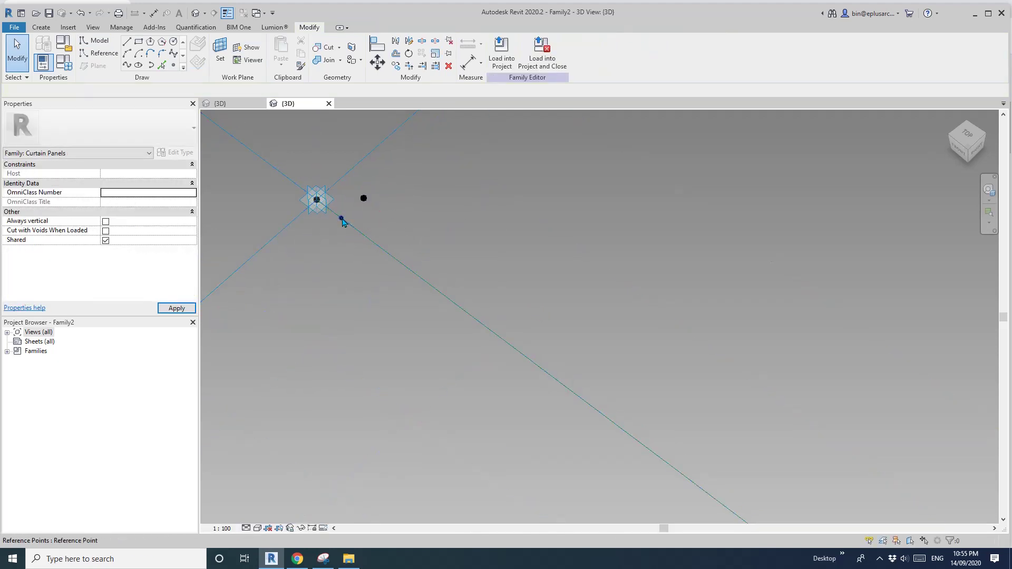
pyautogui.click(133, 194)
pyautogui.write('18')
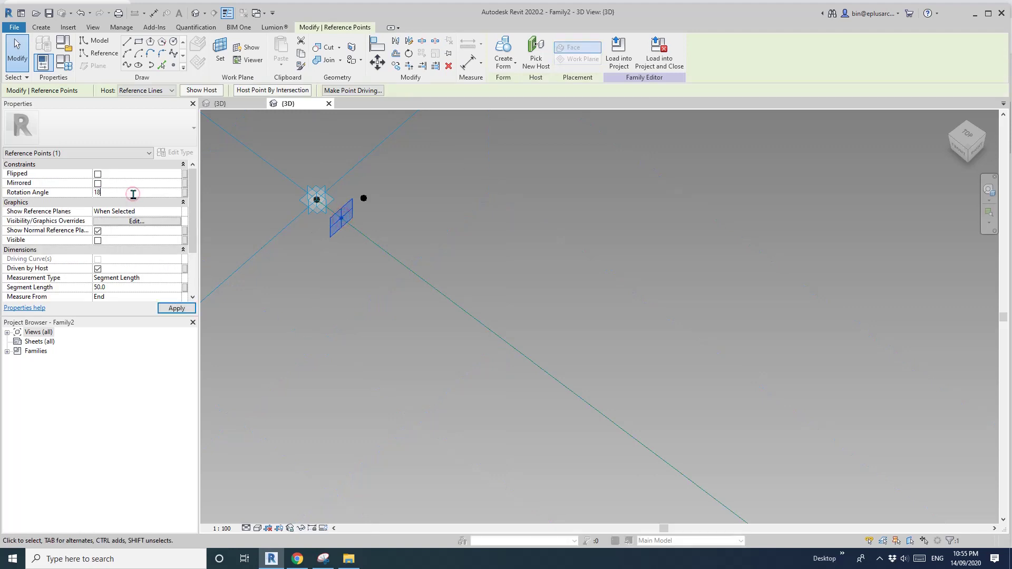
pyautogui.write('0')
# Place another reference point hosted on the work plane of the reference point at the back line's right end.
pyautogui.scroll(-5, 337, 251)
pyautogui.moveTo(428, 254); pyautogui.dragTo(341, 140, button='middle')
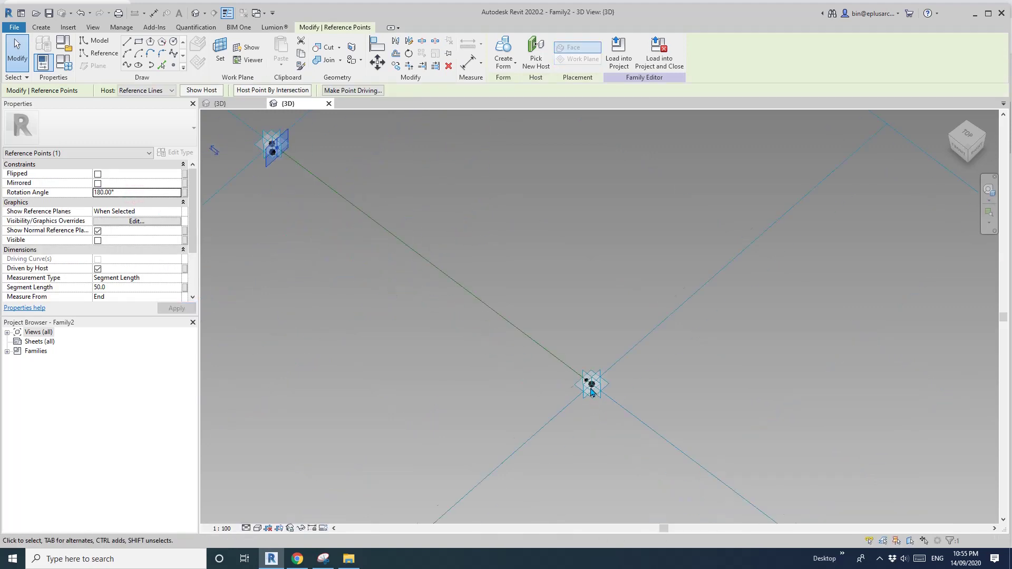
pyautogui.scroll(1, 592, 391)
pyautogui.press('Escape')
pyautogui.click(174, 65)
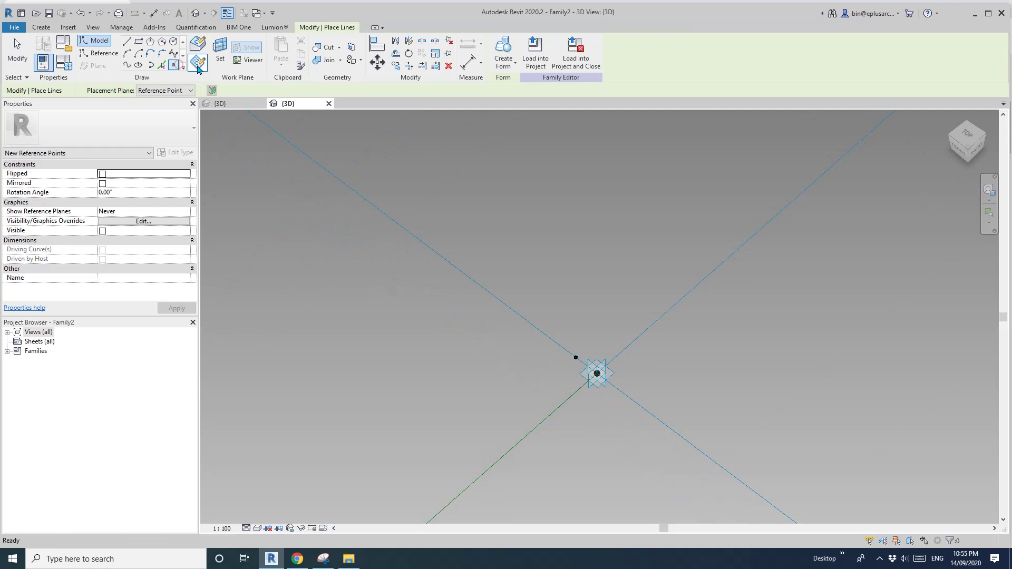
pyautogui.click(230, 62)
pyautogui.click(577, 350)
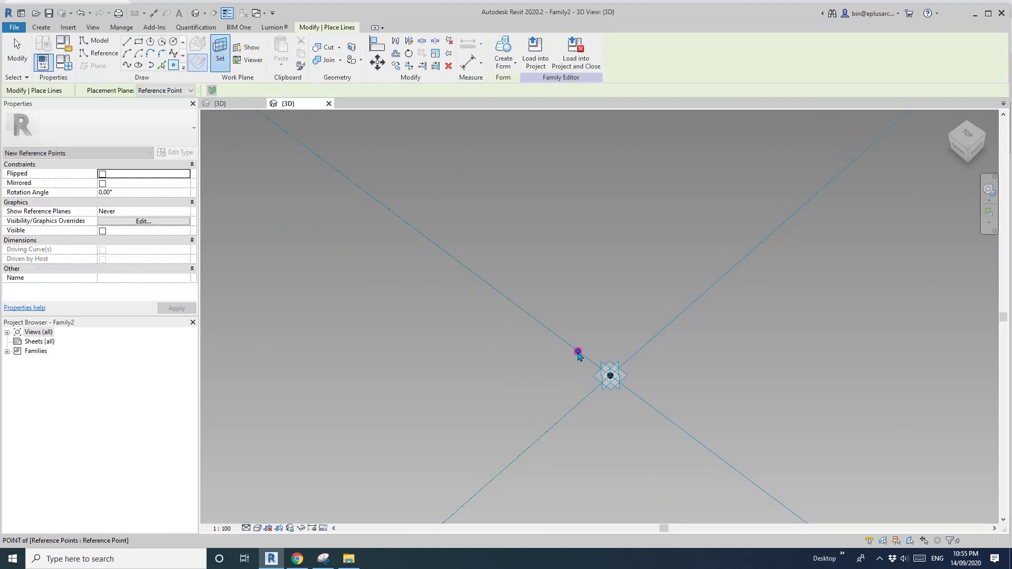
pyautogui.click(577, 351)
pyautogui.click(546, 316)
pyautogui.press('Escape')
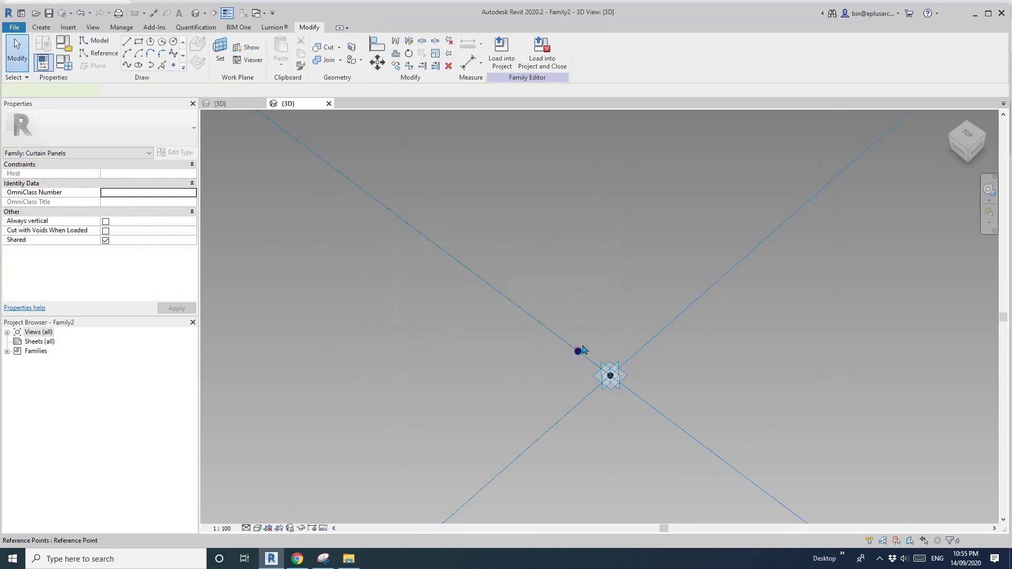
# Move the second hosted point off the back line with an Offset of 50, and set its host point's Rotation Angle to 180°.
pyautogui.click(577, 351)
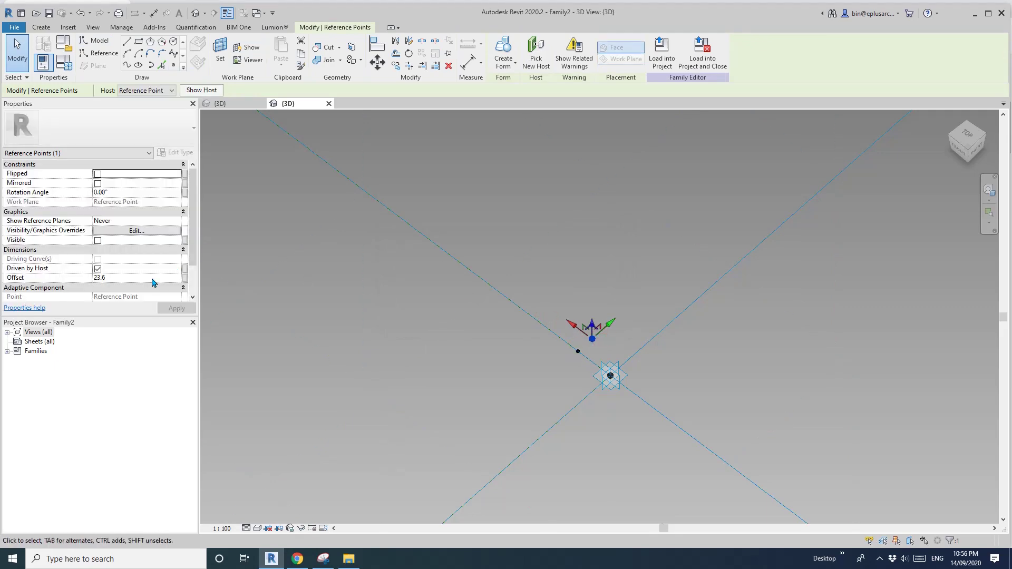
pyautogui.press('Escape')
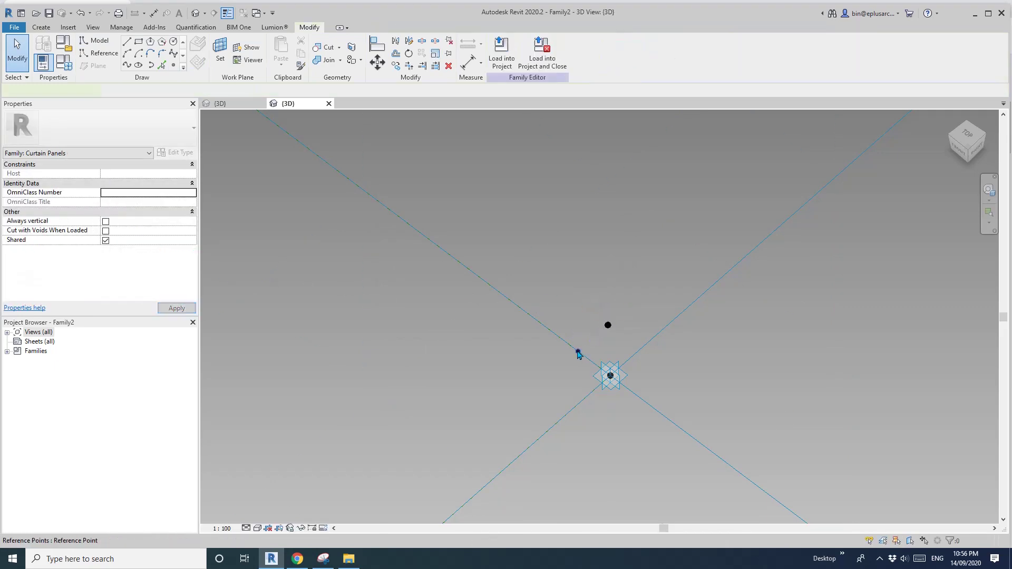
pyautogui.click(578, 351)
pyautogui.click(136, 194)
pyautogui.write('180')
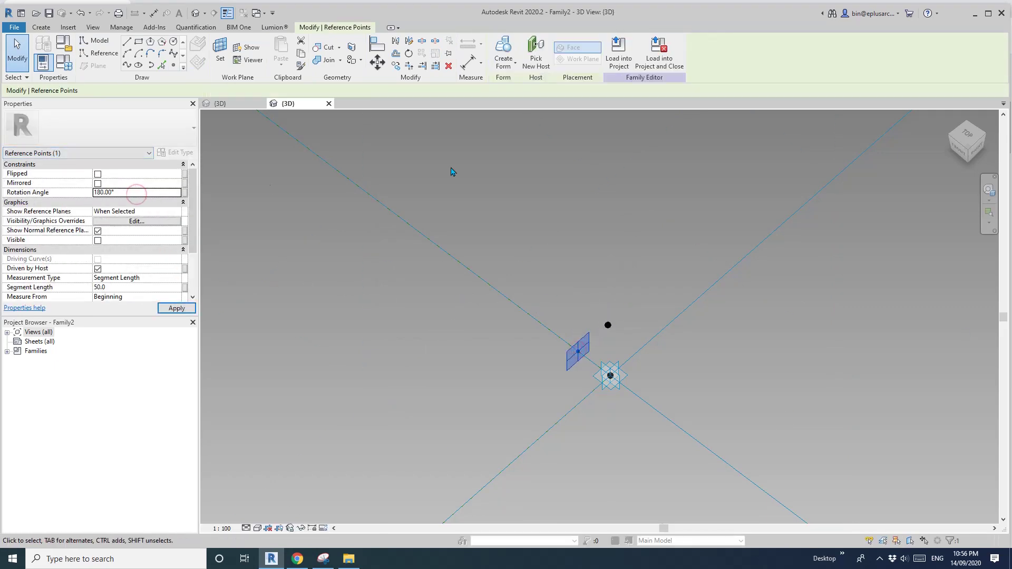
pyautogui.click(544, 228)
# Connect the two offset points with a line along the back edge and make it a reference line.
pyautogui.scroll(-5, 543, 256)
pyautogui.scroll(3, 544, 264)
pyautogui.moveTo(585, 287); pyautogui.dragTo(461, 277, button='middle')
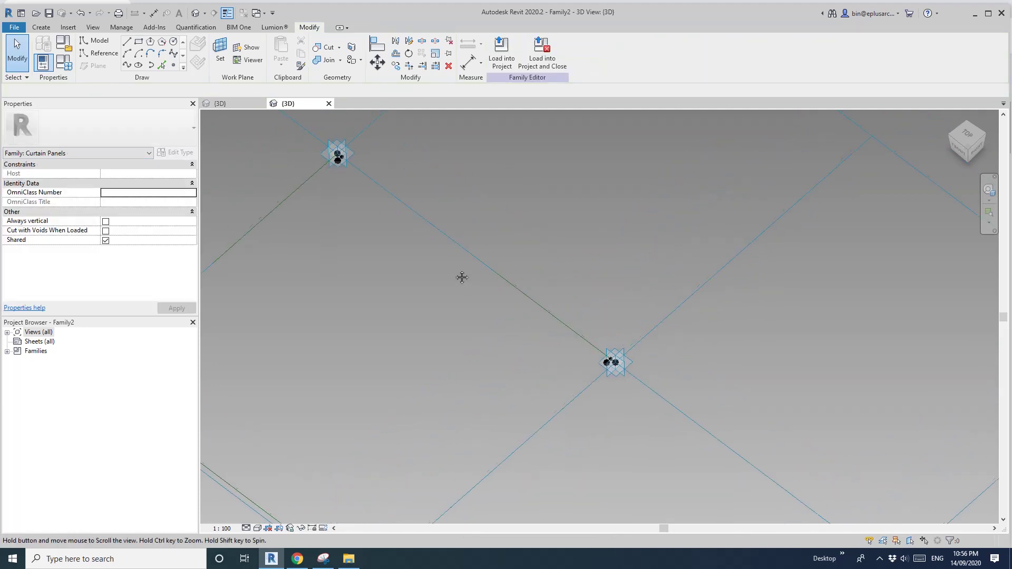
pyautogui.click(338, 162)
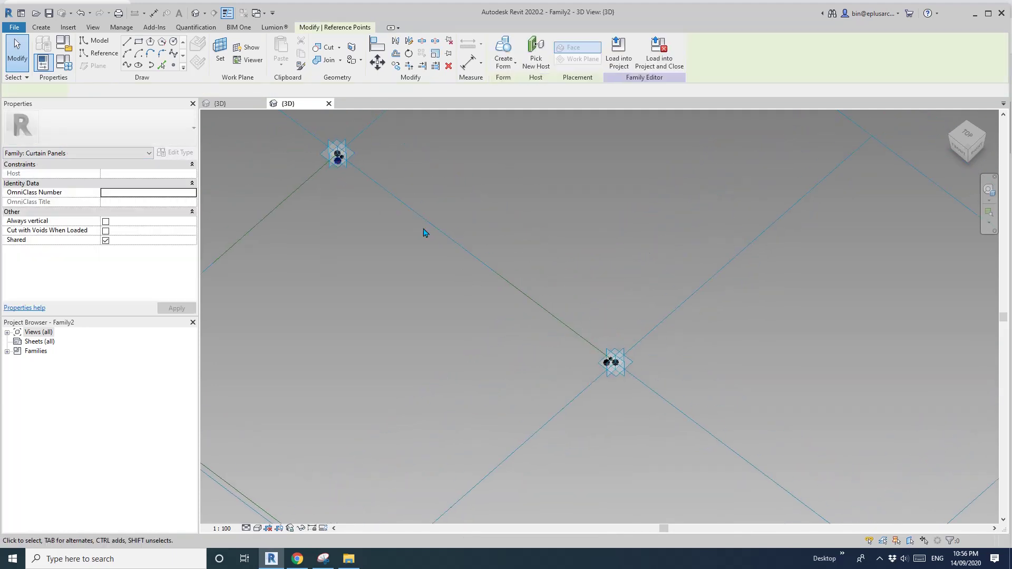
pyautogui.scroll(2, 605, 371)
pyautogui.scroll(2, 605, 371)
pyautogui.keyDown('ctrl'); pyautogui.click(613, 352); pyautogui.keyUp('ctrl')
pyautogui.click(609, 351)
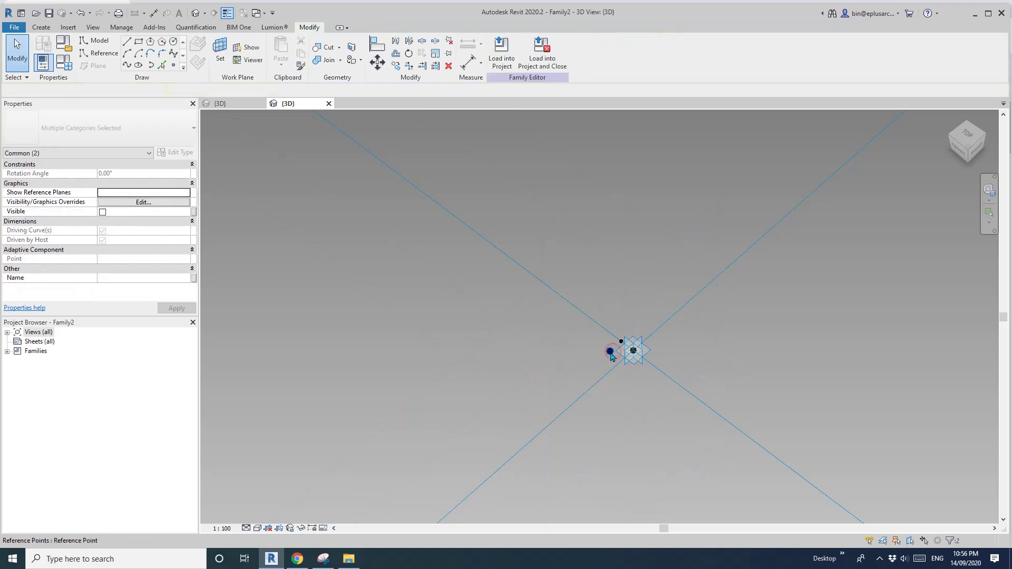
pyautogui.moveTo(391, 196); pyautogui.dragTo(626, 389, button='middle')
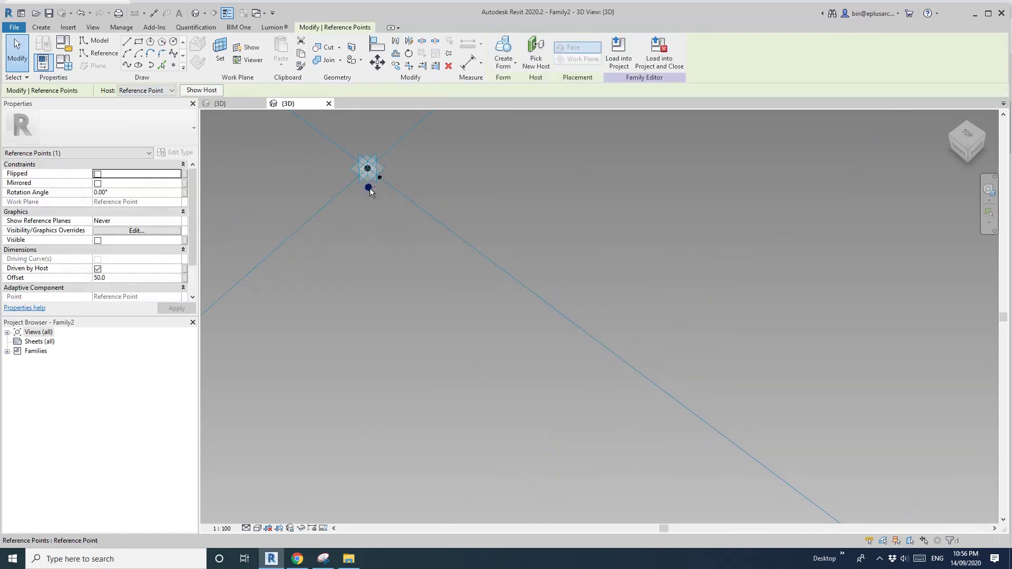
pyautogui.keyDown('ctrl'); pyautogui.click(368, 187); pyautogui.keyUp('ctrl')
pyautogui.click(127, 66)
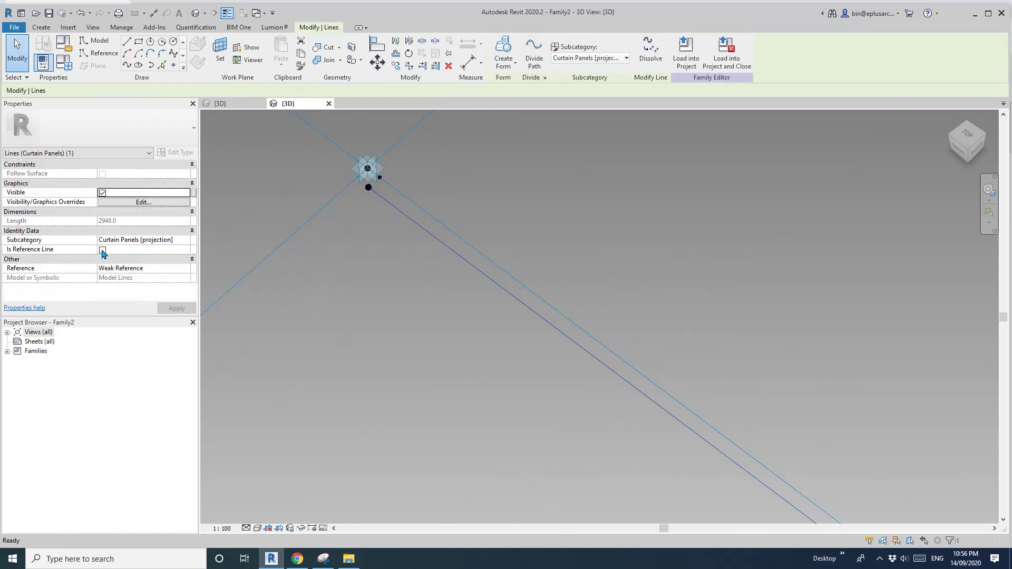
pyautogui.click(102, 251)
# Create a form from the front and back offset reference lines, choosing the flat surface option.
pyautogui.scroll(-2, 475, 223)
pyautogui.click(537, 288)
pyautogui.click(490, 258)
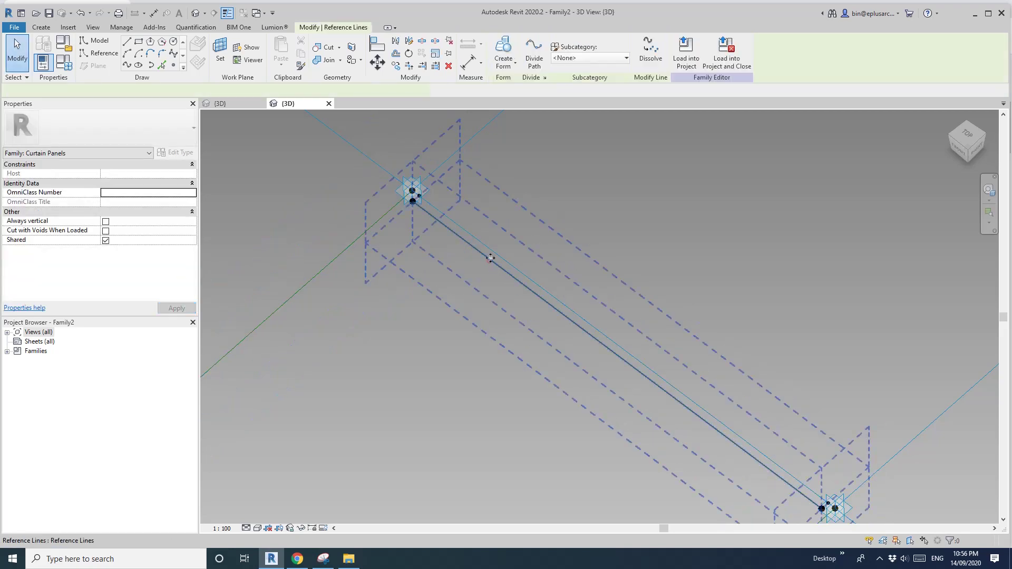
pyautogui.scroll(-4, 566, 205)
pyautogui.keyDown('ctrl'); pyautogui.click(414, 335); pyautogui.keyUp('ctrl')
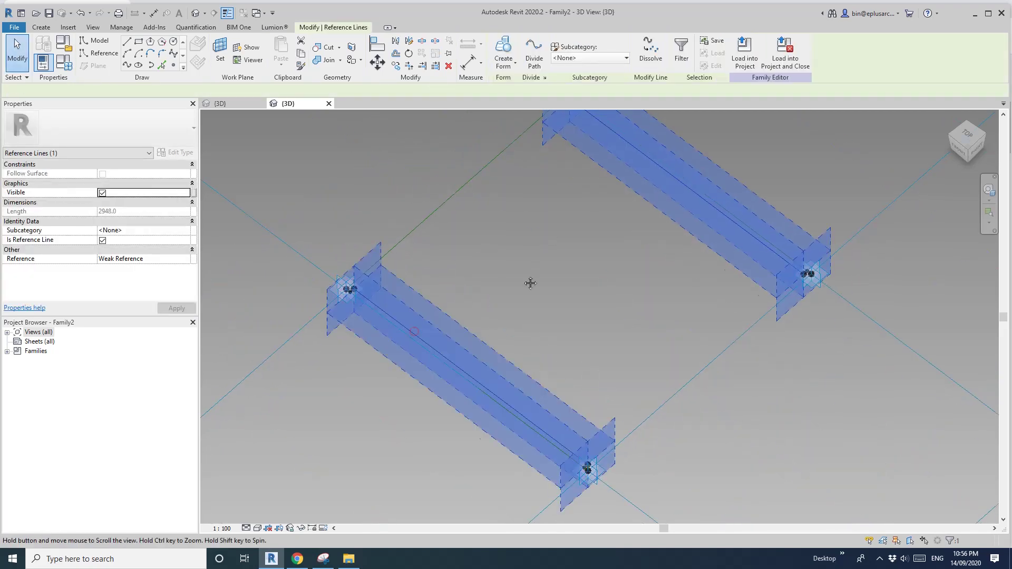
pyautogui.click(505, 54)
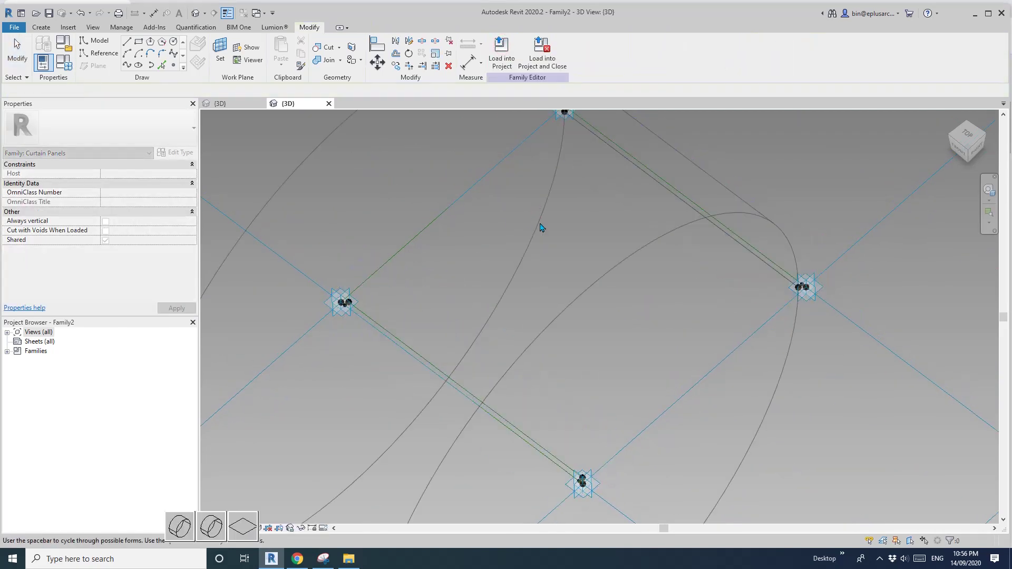
pyautogui.click(242, 526)
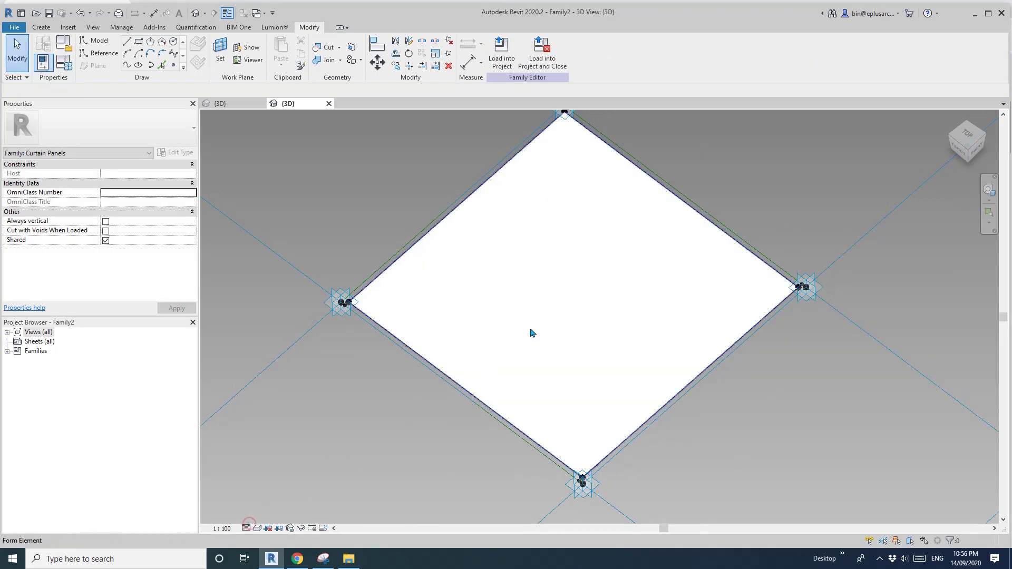
# Set the panel surface's Material to Glass.
pyautogui.scroll(-1, 524, 334)
pyautogui.scroll(-3, 524, 335)
pyautogui.keyDown('shift'); pyautogui.moveTo(558, 352); pyautogui.dragTo(571, 334, button='middle'); pyautogui.keyUp('shift')
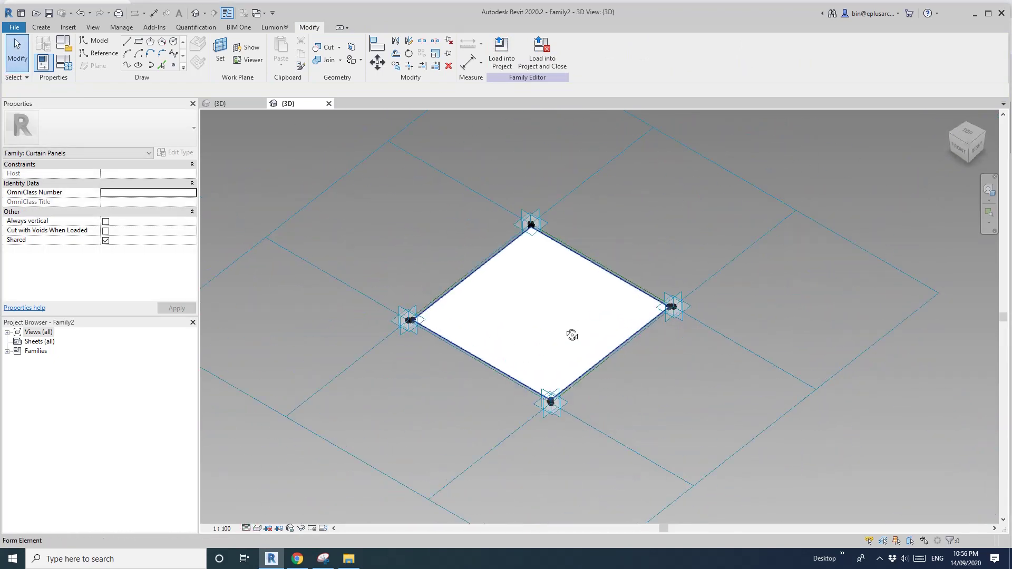
pyautogui.scroll(1, 567, 329)
pyautogui.click(390, 303)
pyautogui.click(167, 203)
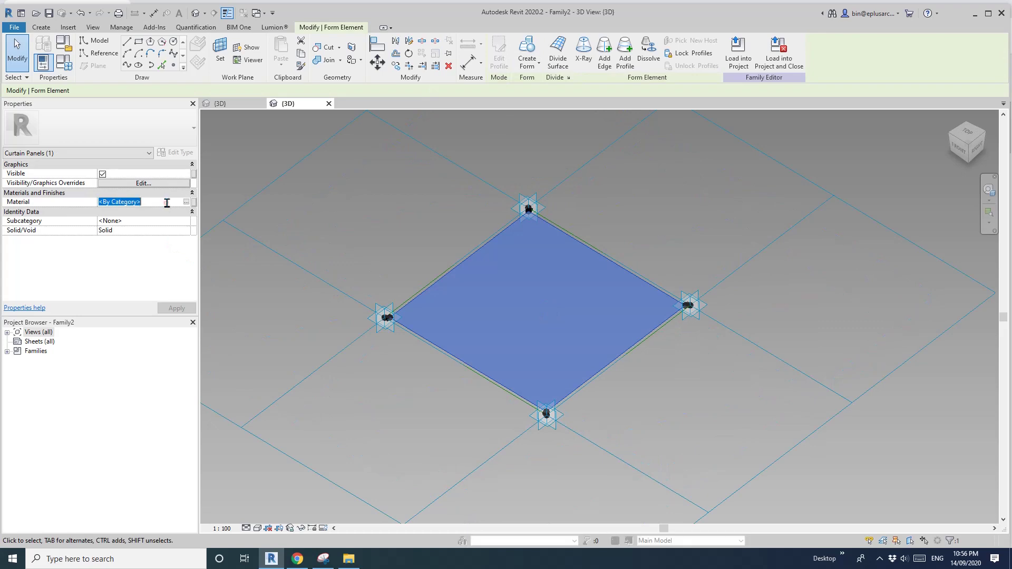
pyautogui.click(382, 219)
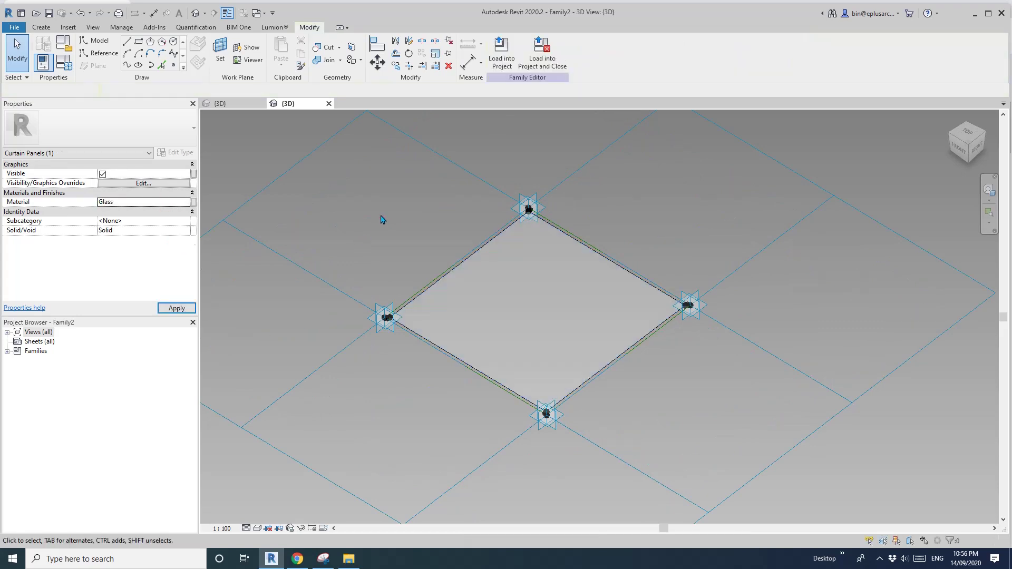
# Load the finished glass curtain panel family into the shell mass family.
pyautogui.scroll(2, 488, 262)
pyautogui.keyDown('shift'); pyautogui.moveTo(533, 288); pyautogui.dragTo(599, 346, button='middle'); pyautogui.keyUp('shift')
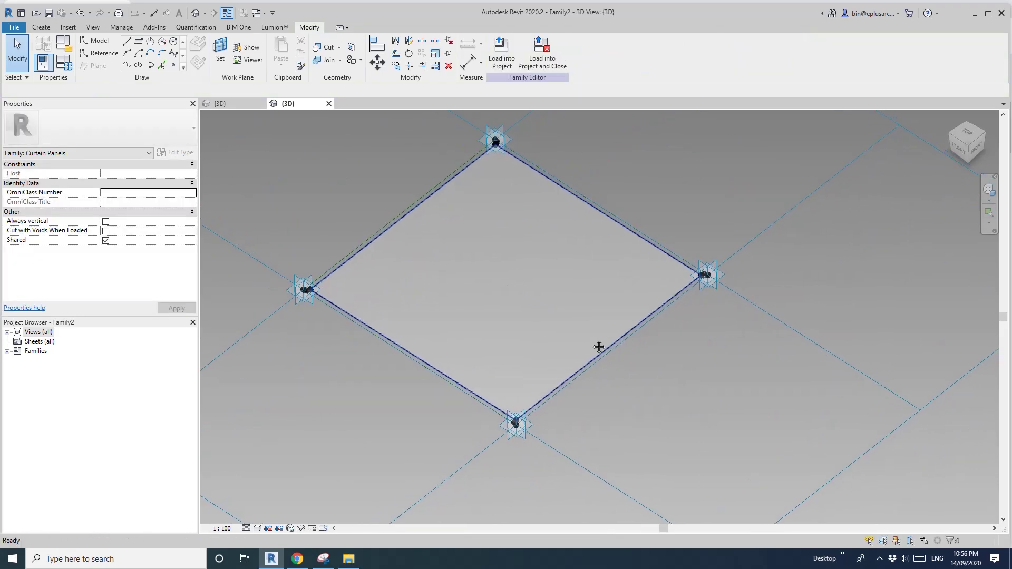
pyautogui.scroll(-3, 533, 166)
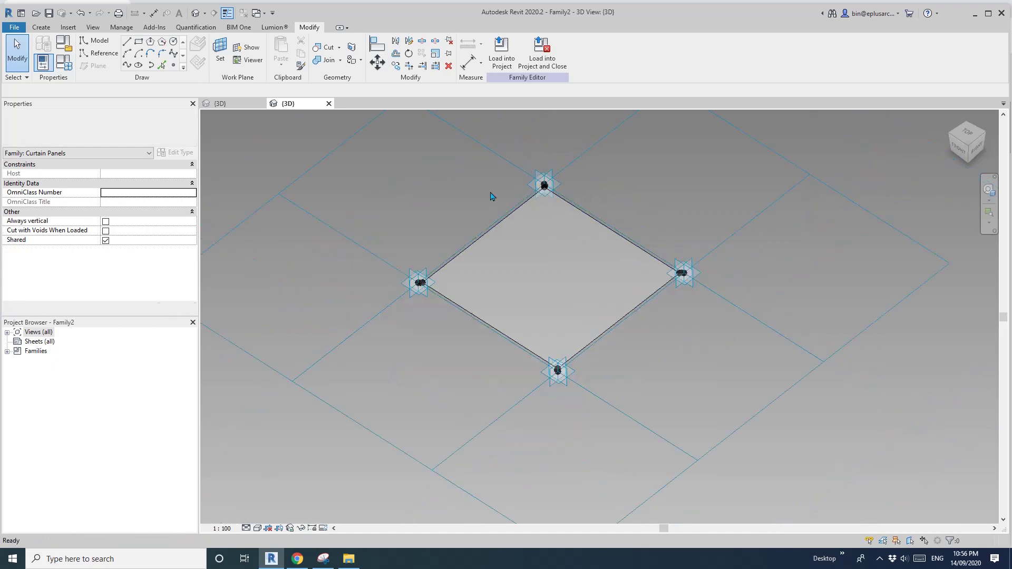
pyautogui.click(515, 67)
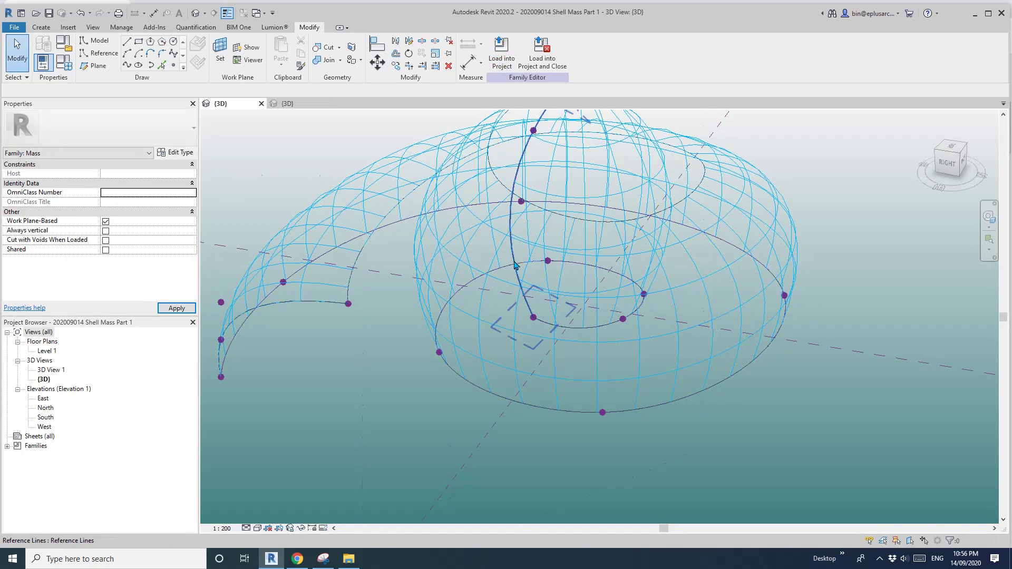
# Apply the Family2 Rectangle panel to the spiral shell's divided surface in place of No Pattern.
pyautogui.click(510, 243)
pyautogui.click(510, 242)
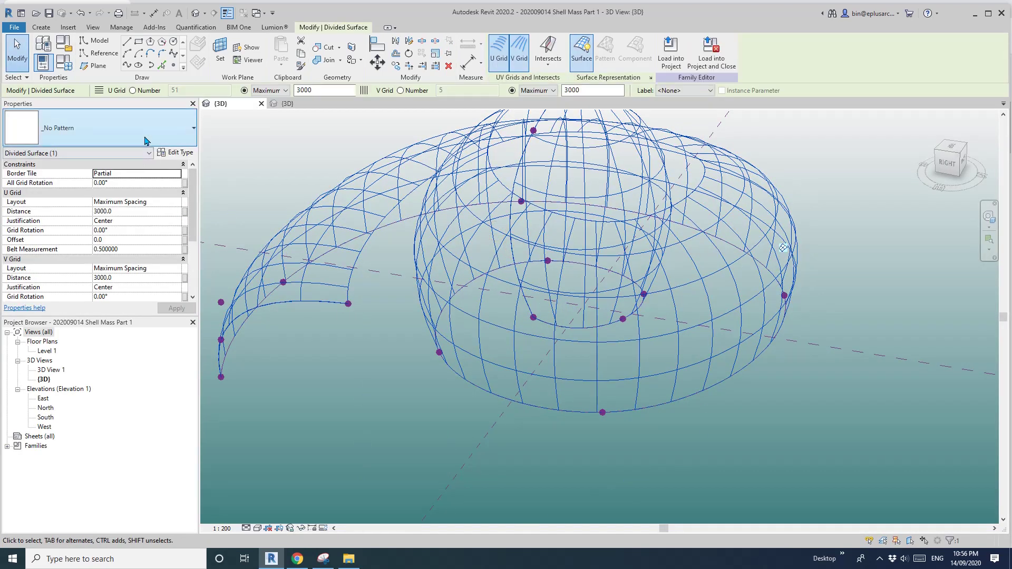
pyautogui.click(142, 131)
pyautogui.scroll(-5, 88, 254)
pyautogui.click(37, 302)
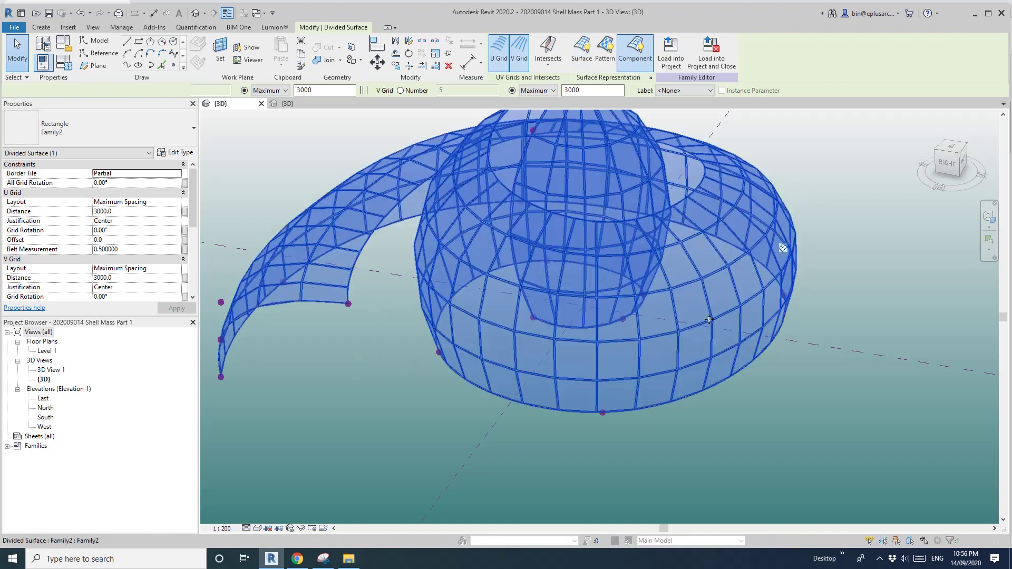
pyautogui.click(674, 437)
# Examine the glass panels and the gaps between them across the spiral shell from several angles.
pyautogui.keyDown('shift'); pyautogui.moveTo(672, 439); pyautogui.dragTo(621, 423, button='middle'); pyautogui.keyUp('shift')
pyautogui.scroll(3, 611, 407)
pyautogui.scroll(2, 611, 407)
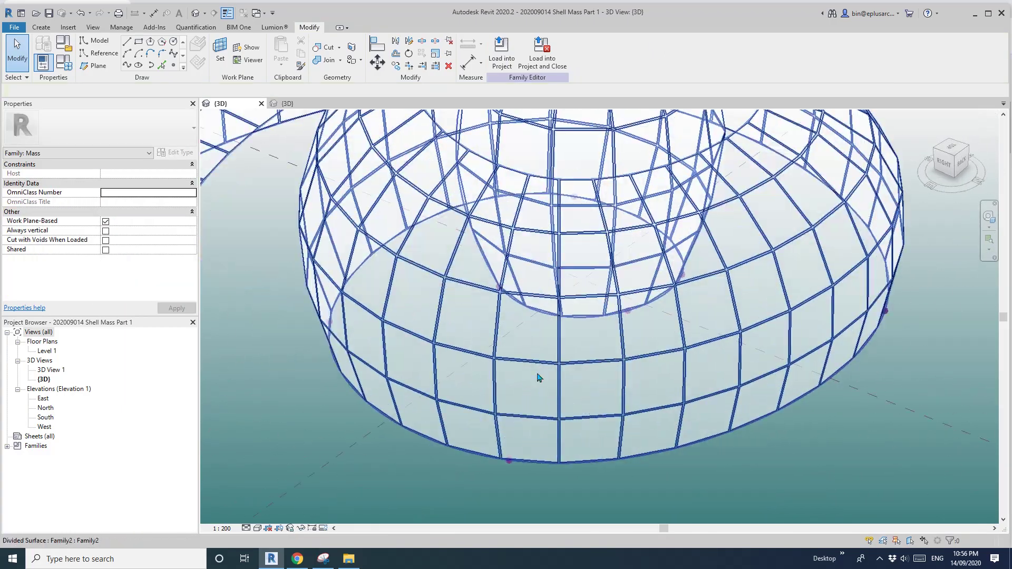
pyautogui.scroll(-3, 554, 378)
pyautogui.keyDown('shift'); pyautogui.moveTo(553, 378); pyautogui.dragTo(741, 286, button='middle'); pyautogui.keyUp('shift')
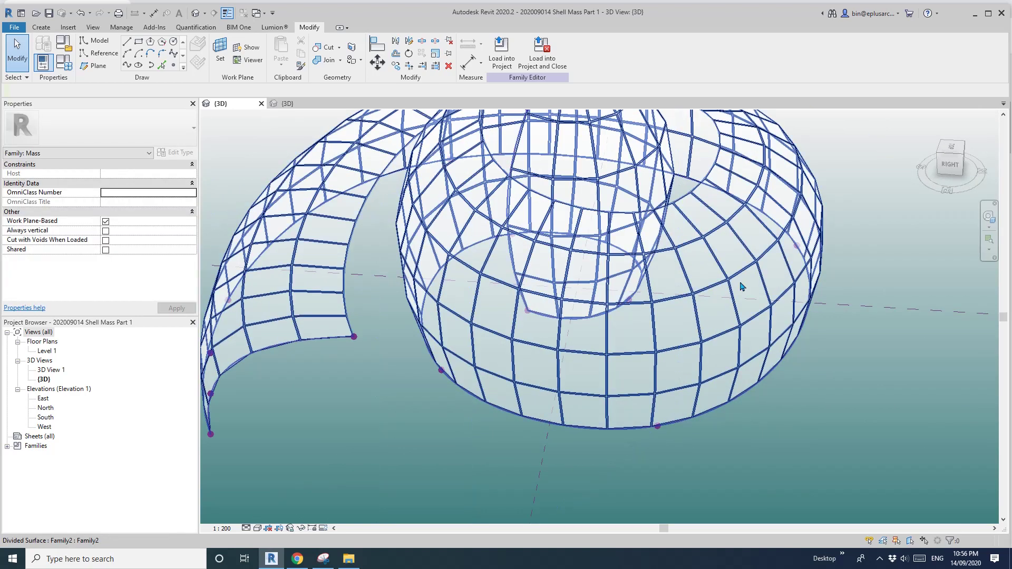
pyautogui.keyDown('shift'); pyautogui.moveTo(729, 336); pyautogui.dragTo(211, 373, button='middle'); pyautogui.keyUp('shift')
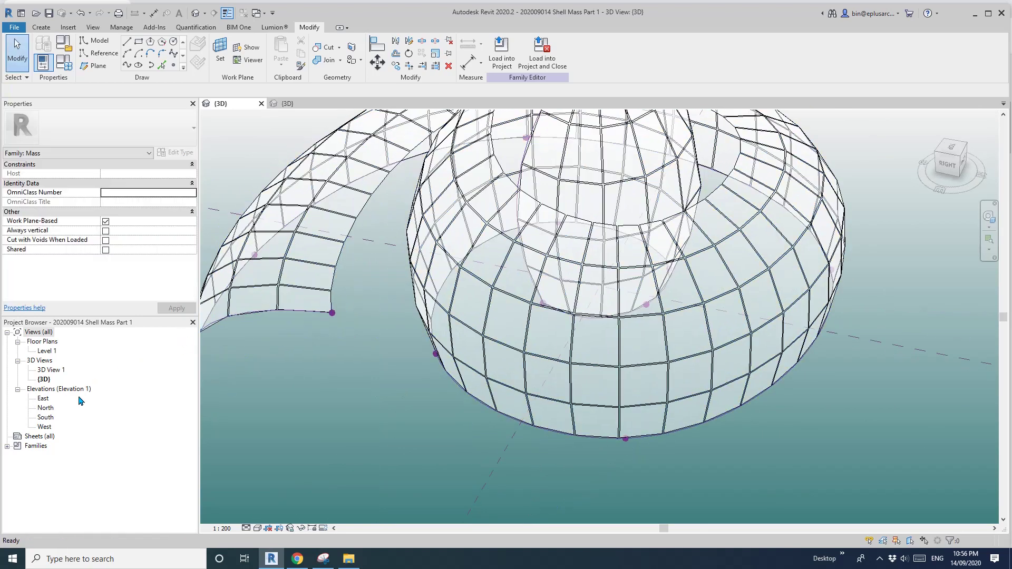
# Return to the curtain panel family and place a reference point on the horizontal plane of Placement Point 2 at the front corner.
pyautogui.click(302, 102)
pyautogui.scroll(4, 601, 353)
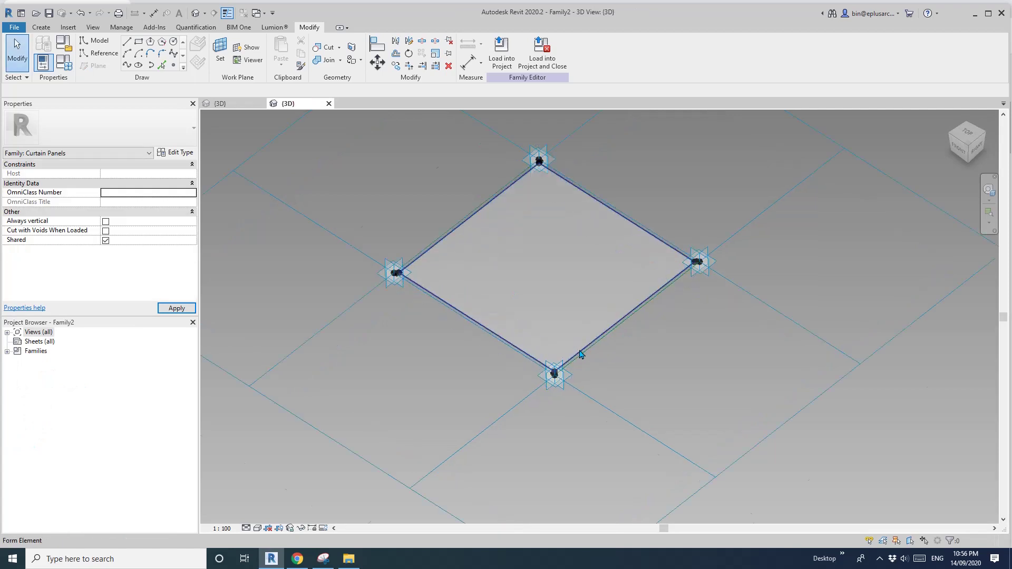
pyautogui.scroll(-1, 562, 360)
pyautogui.moveTo(562, 361); pyautogui.dragTo(531, 365, button='middle')
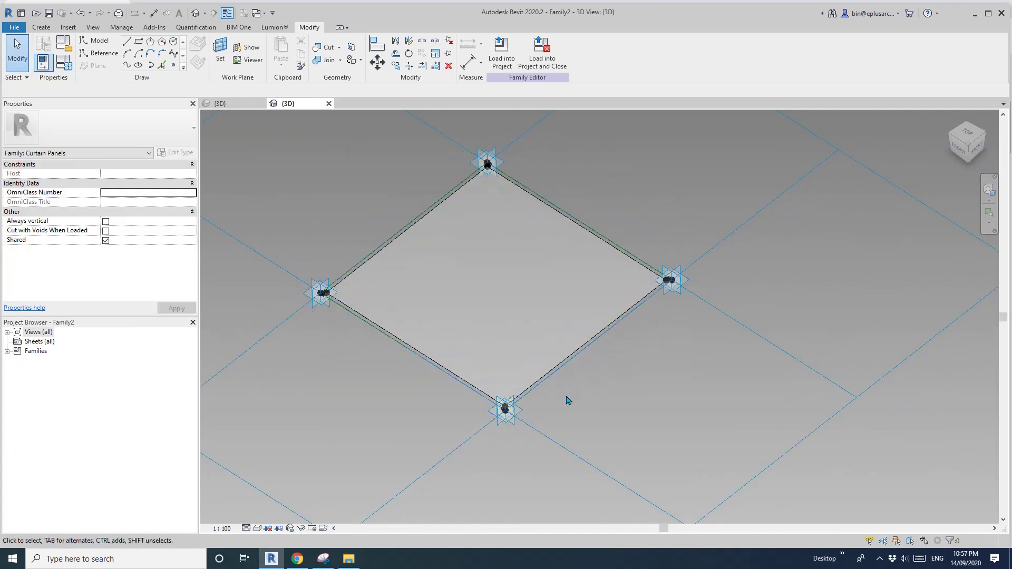
pyautogui.keyDown('shift'); pyautogui.moveTo(567, 400); pyautogui.dragTo(234, 163, button='middle'); pyautogui.keyUp('shift')
pyautogui.click(173, 65)
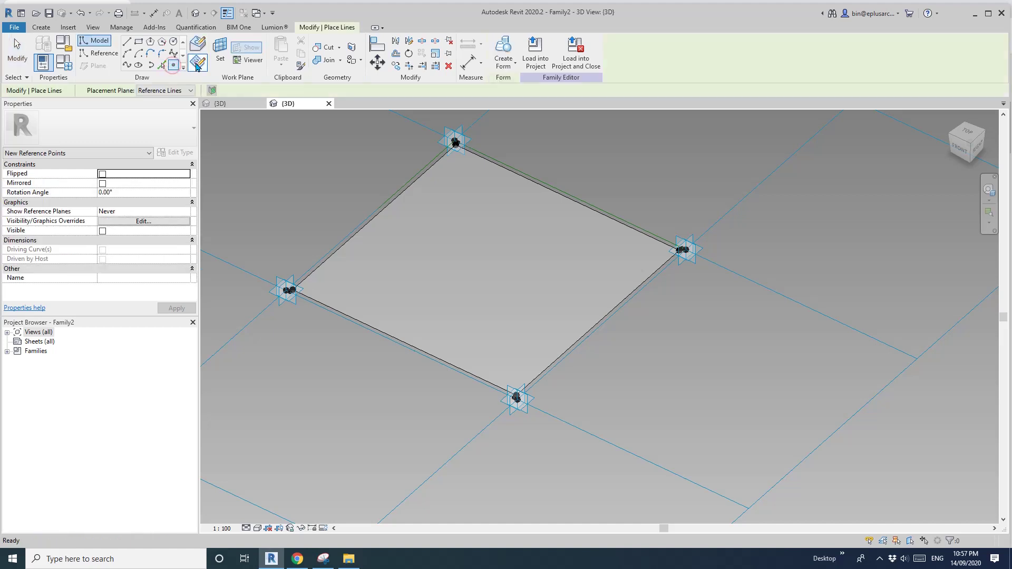
pyautogui.press('Escape')
pyautogui.scroll(3, 531, 346)
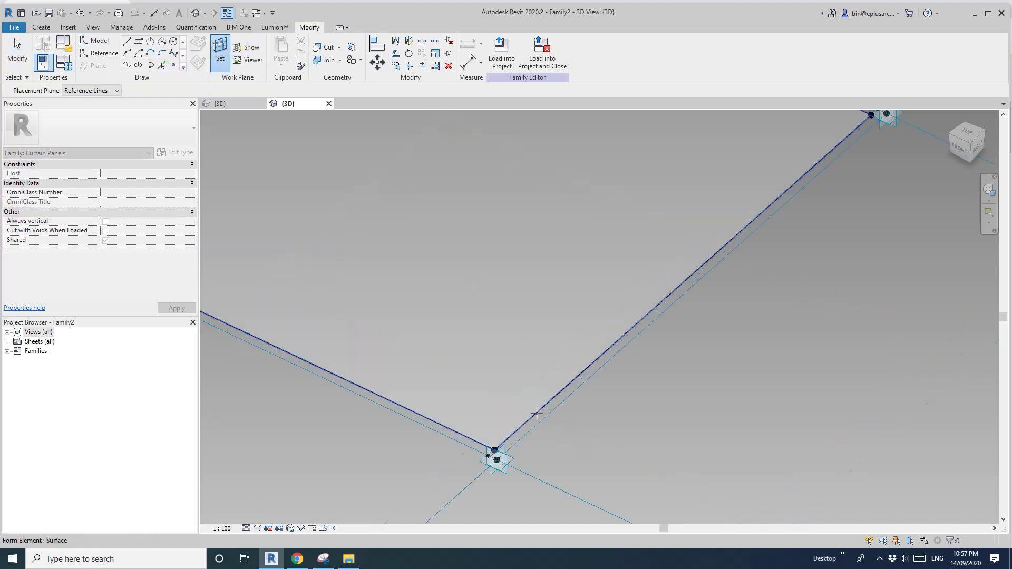
pyautogui.click(515, 459)
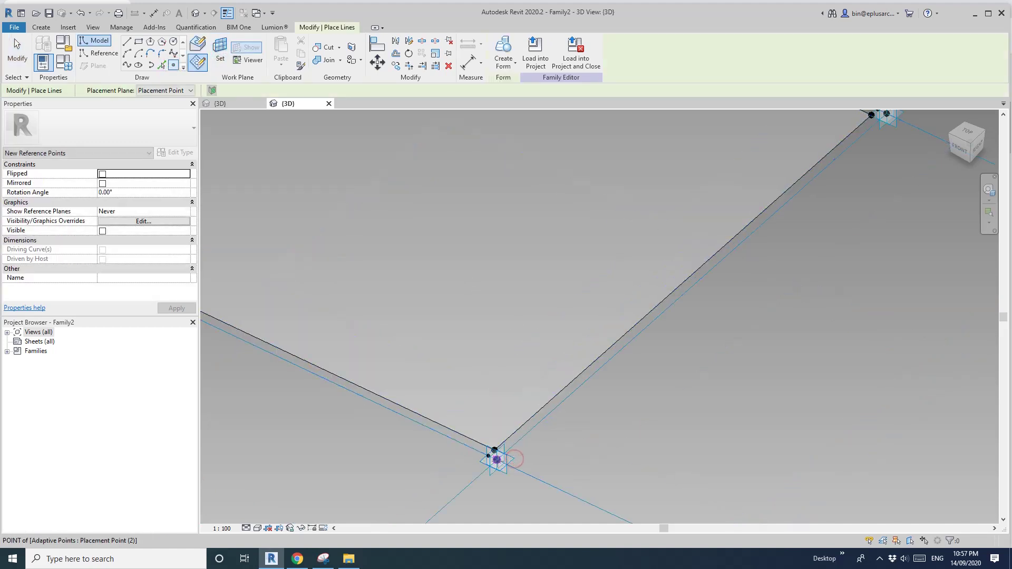
pyautogui.press('Escape')
# Raise the new reference point vertically above the panel's front corner to an Offset of 600.
pyautogui.click(498, 461)
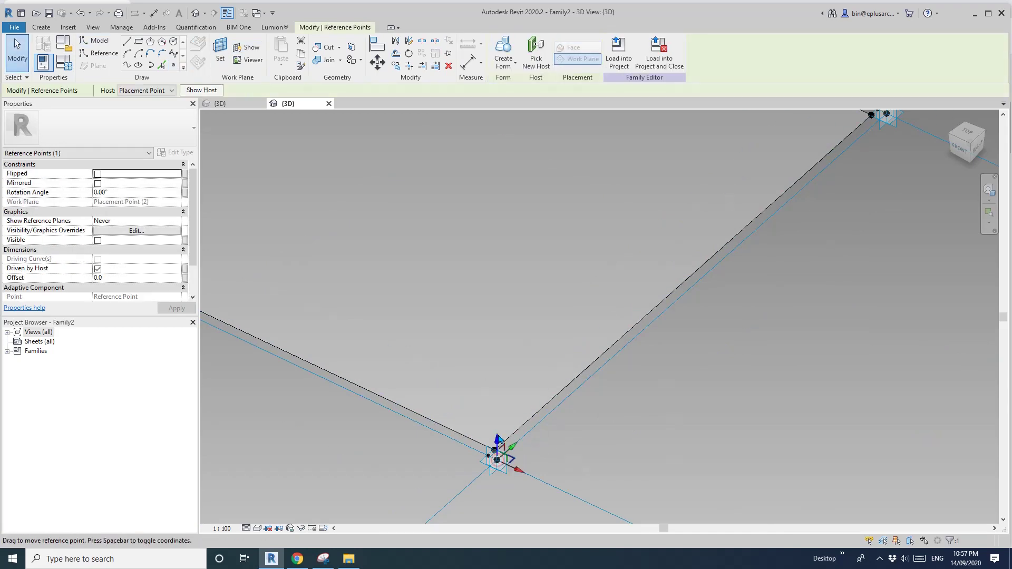
pyautogui.moveTo(496, 437); pyautogui.dragTo(496, 338)
pyautogui.scroll(-2, 606, 376)
pyautogui.moveTo(606, 376); pyautogui.dragTo(336, 318, button='middle')
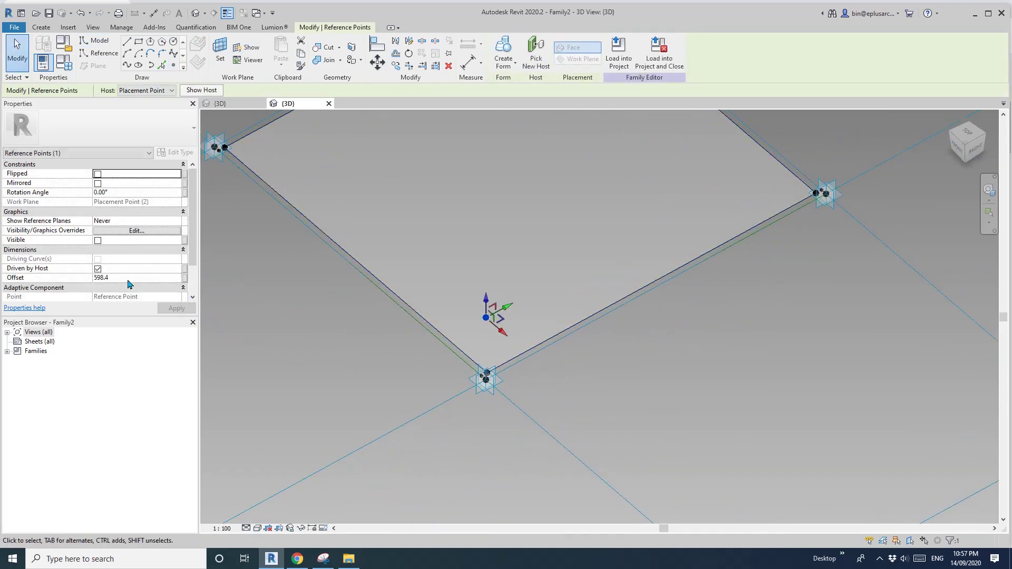
pyautogui.moveTo(540, 366); pyautogui.dragTo(509, 377, button='middle')
# Place another reference point on Placement Point 3 and raise it above that corner with an Offset of 600.
pyautogui.click(173, 65)
pyautogui.click(199, 65)
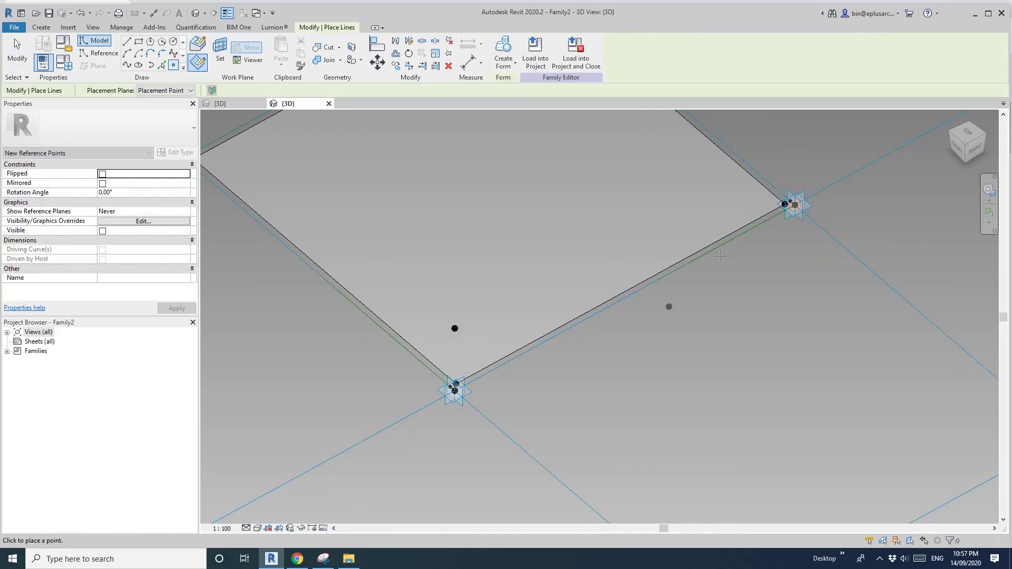
pyautogui.click(793, 204)
pyautogui.press('Escape')
pyautogui.click(798, 166)
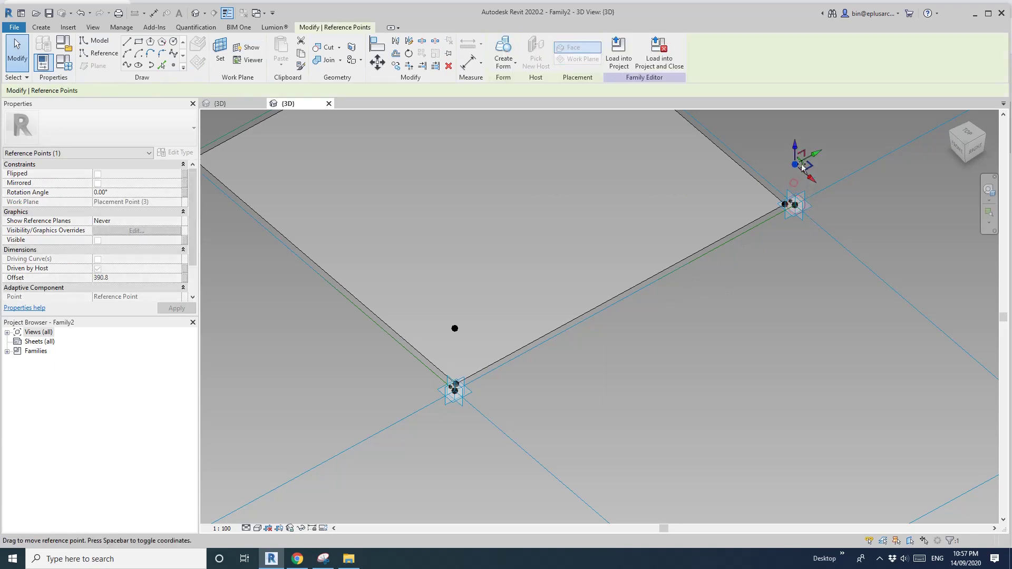
pyautogui.click(138, 278)
pyautogui.write('600')
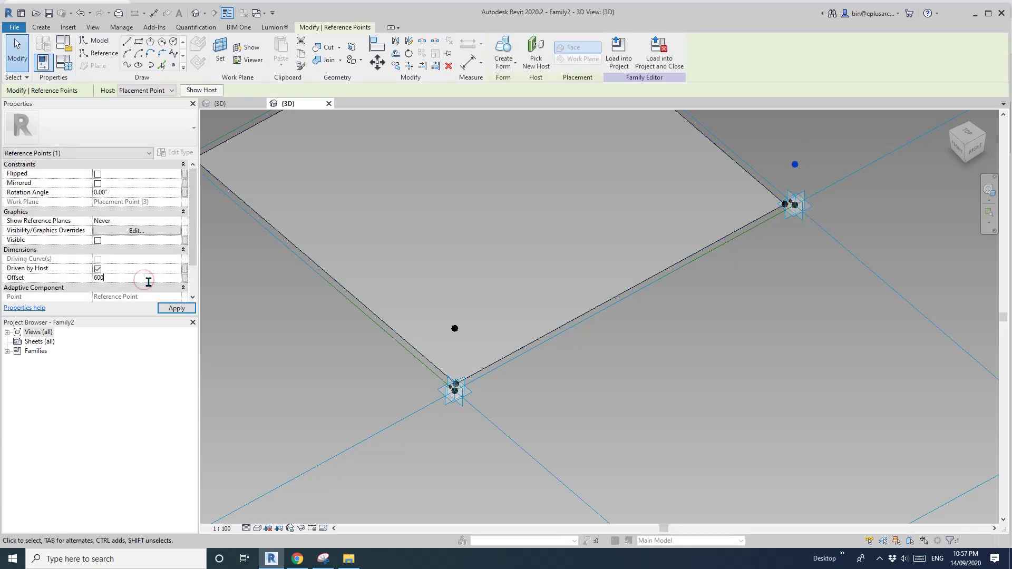
pyautogui.press('Return')
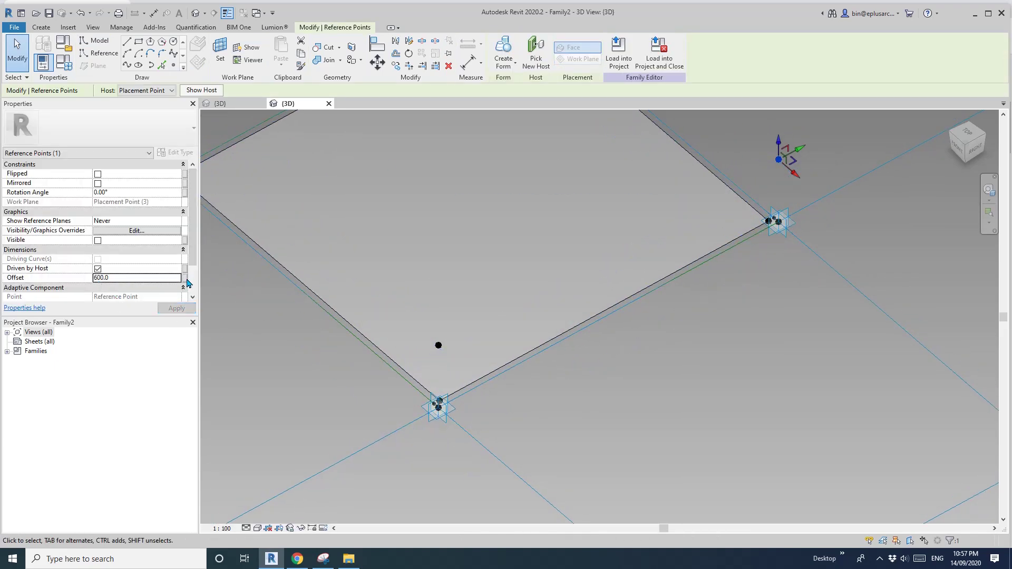
pyautogui.moveTo(490, 343); pyautogui.dragTo(465, 385, button='middle')
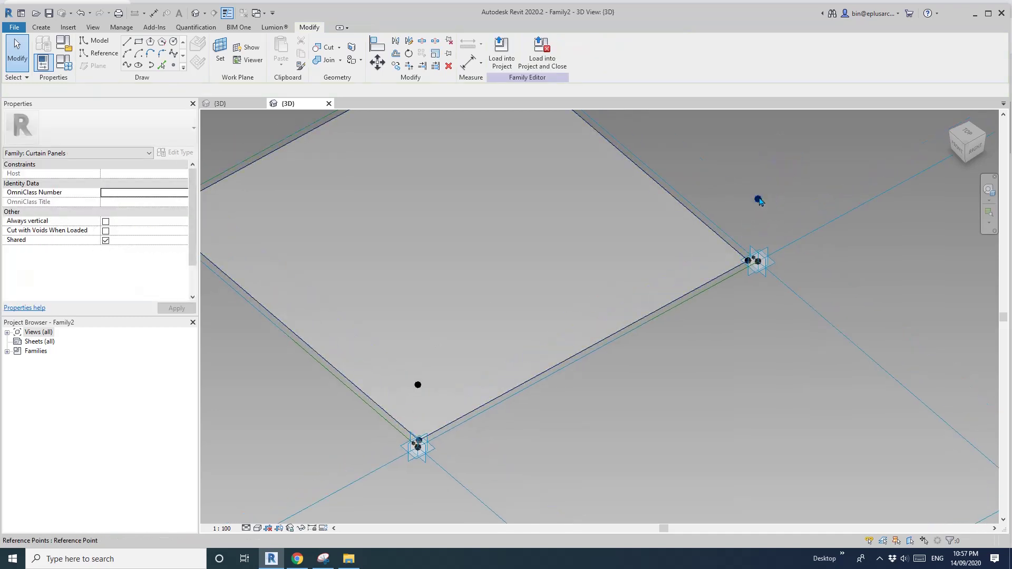
# Connect the raised point at the front corner to Placement Point 2 with a vertical line and make it a reference line.
pyautogui.click(415, 388)
pyautogui.press('Escape')
pyautogui.scroll(-3, 589, 355)
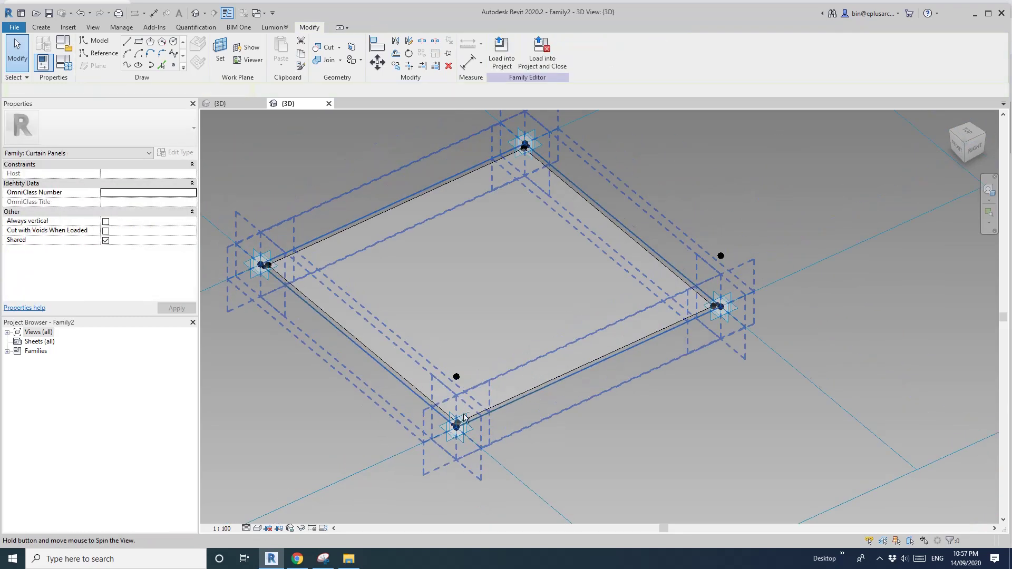
pyautogui.scroll(3, 480, 442)
pyautogui.click(455, 369)
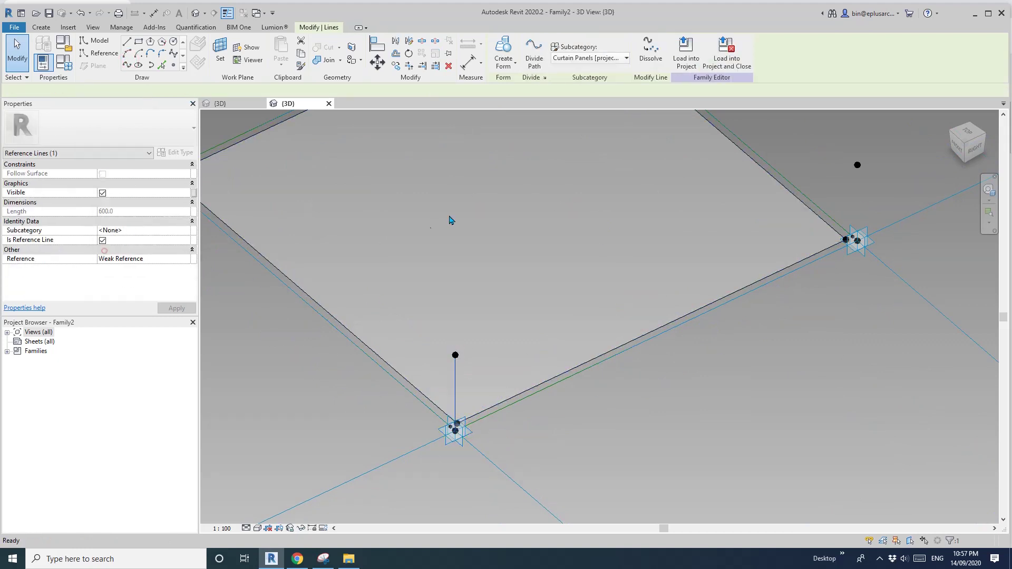
# Connect the two raised points with a line above the panel edge and make it a reference line.
pyautogui.click(458, 353)
pyautogui.click(858, 166)
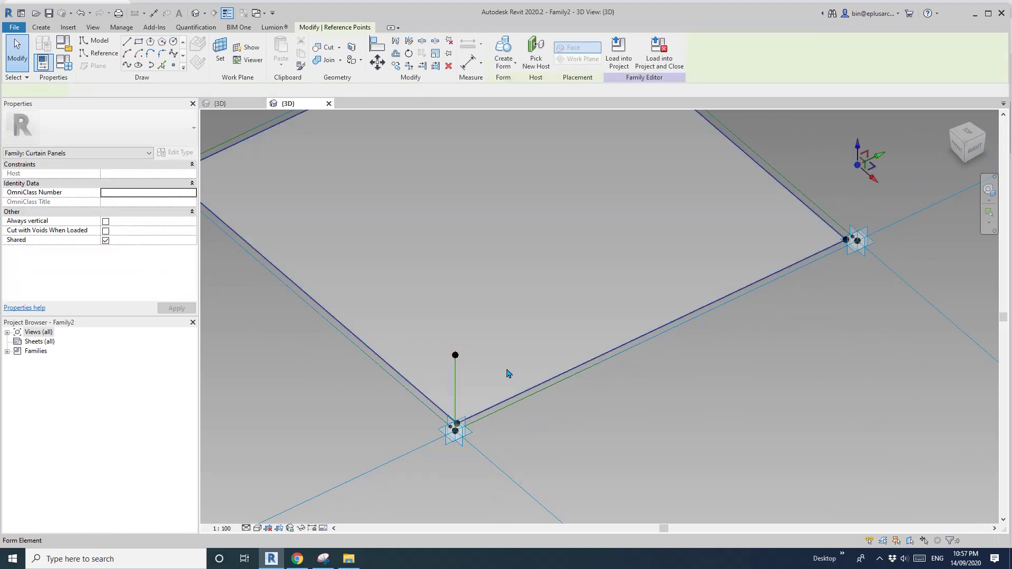
pyautogui.keyDown('ctrl'); pyautogui.click(455, 355); pyautogui.keyUp('ctrl')
pyautogui.click(127, 66)
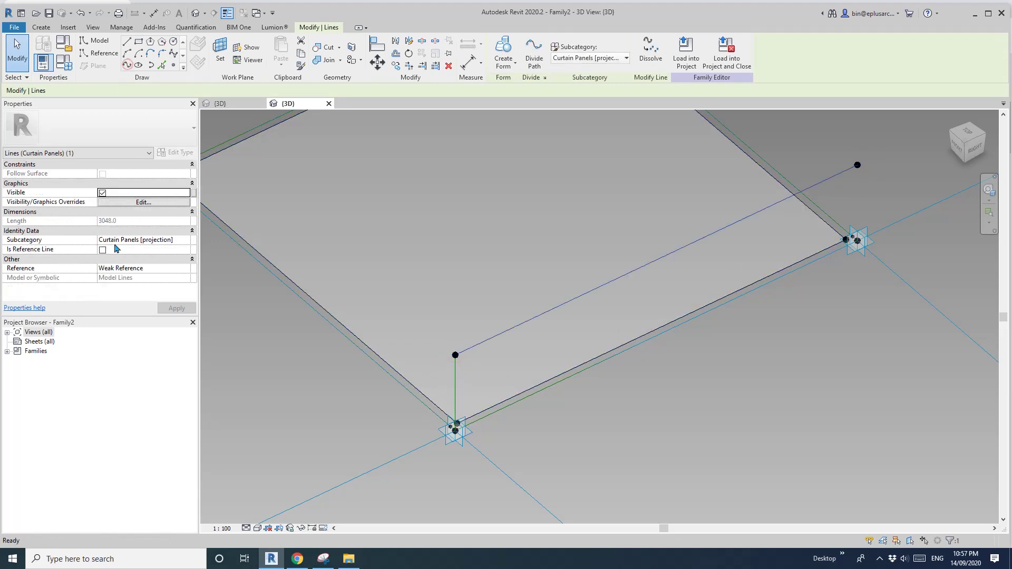
# Connect the second raised point down to Placement Point 3 with a vertical line and make it a reference line.
pyautogui.click(857, 165)
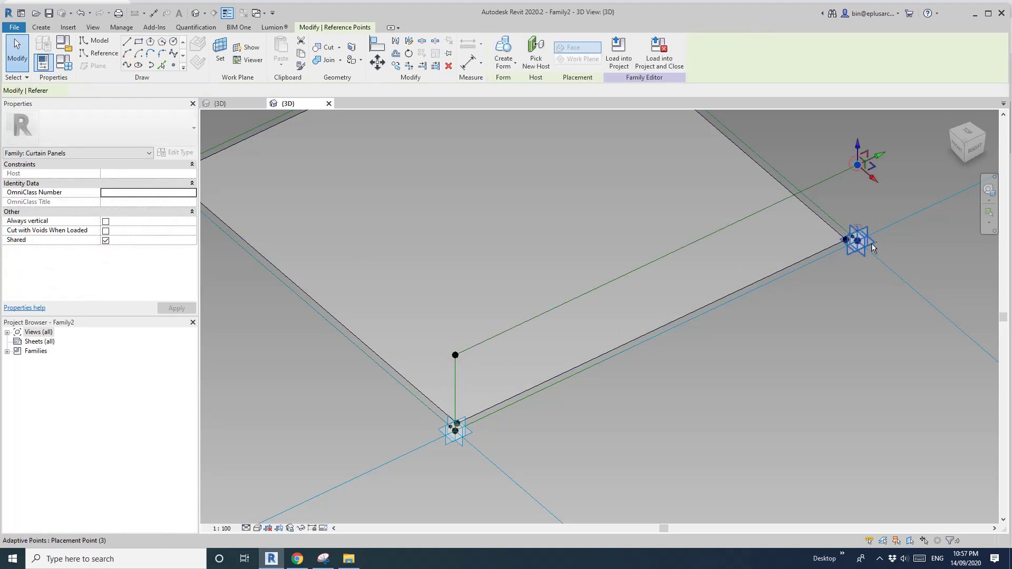
pyautogui.keyDown('ctrl'); pyautogui.click(857, 240); pyautogui.keyUp('ctrl')
pyautogui.click(127, 66)
pyautogui.click(102, 249)
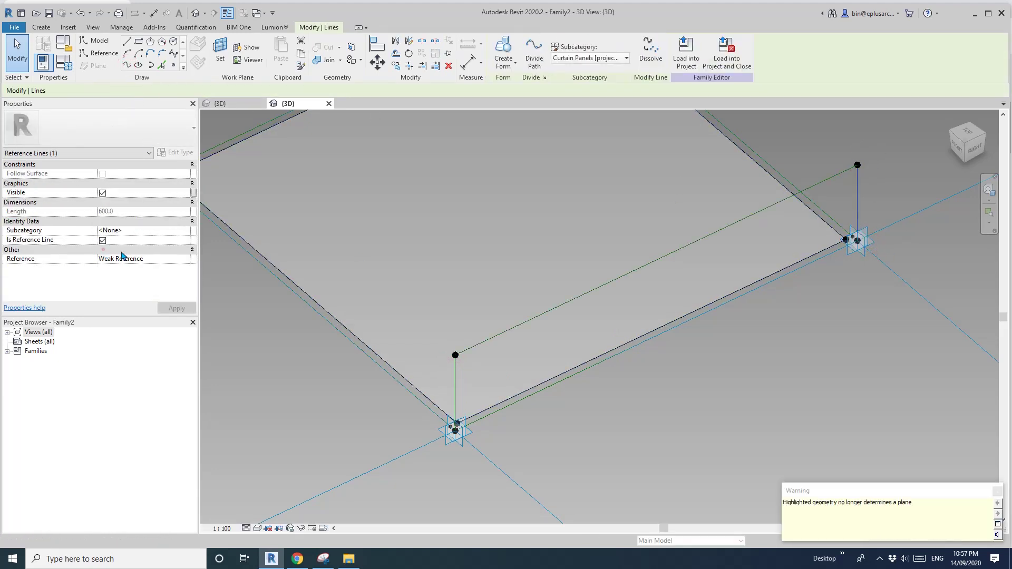
pyautogui.press('Escape')
pyautogui.keyDown('shift'); pyautogui.moveTo(620, 213); pyautogui.dragTo(622, 276, button='middle'); pyautogui.keyUp('shift')
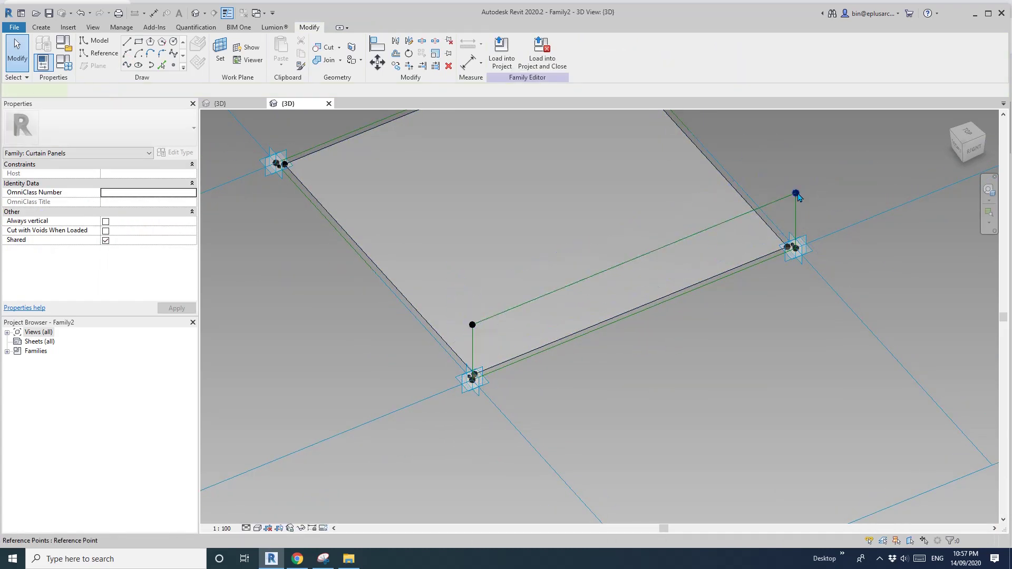
# Add a diagonal line from the raised point above Placement Point 3 to Placement Point 2 and make it a reference line.
pyautogui.click(797, 194)
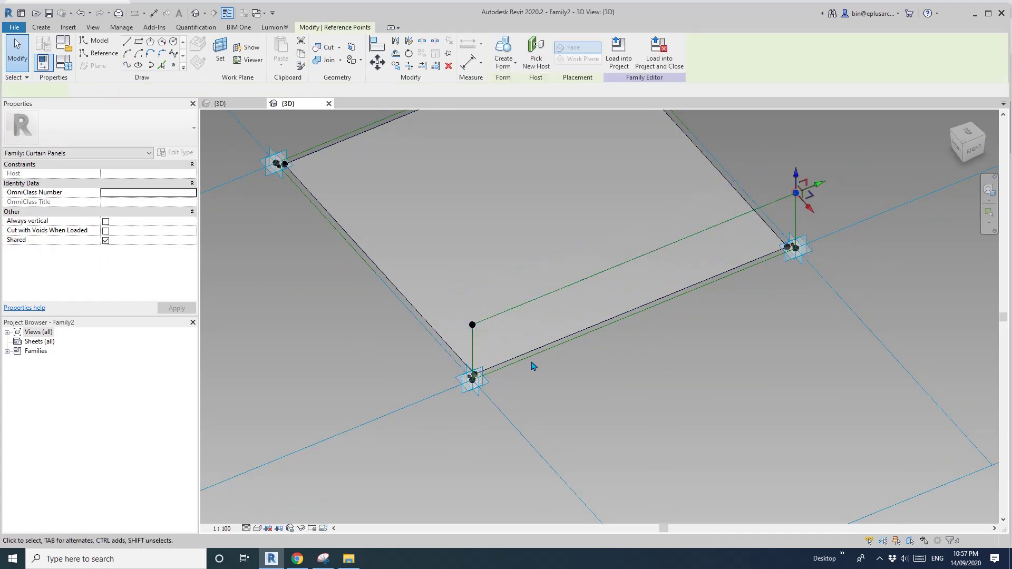
pyautogui.keyDown('ctrl'); pyautogui.click(467, 392); pyautogui.keyUp('ctrl')
pyautogui.moveTo(486, 298); pyautogui.dragTo(427, 327, button='middle')
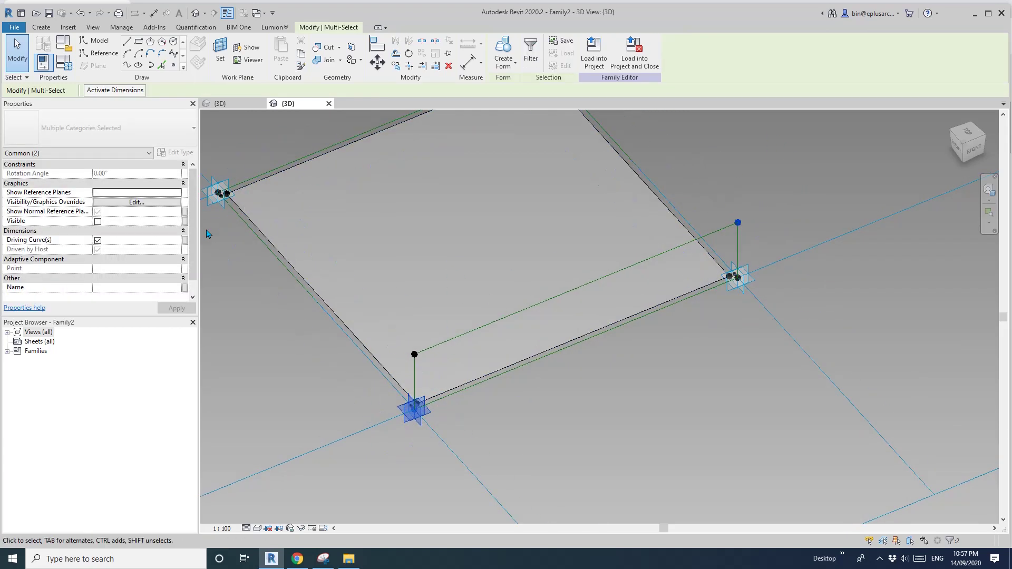
pyautogui.click(129, 64)
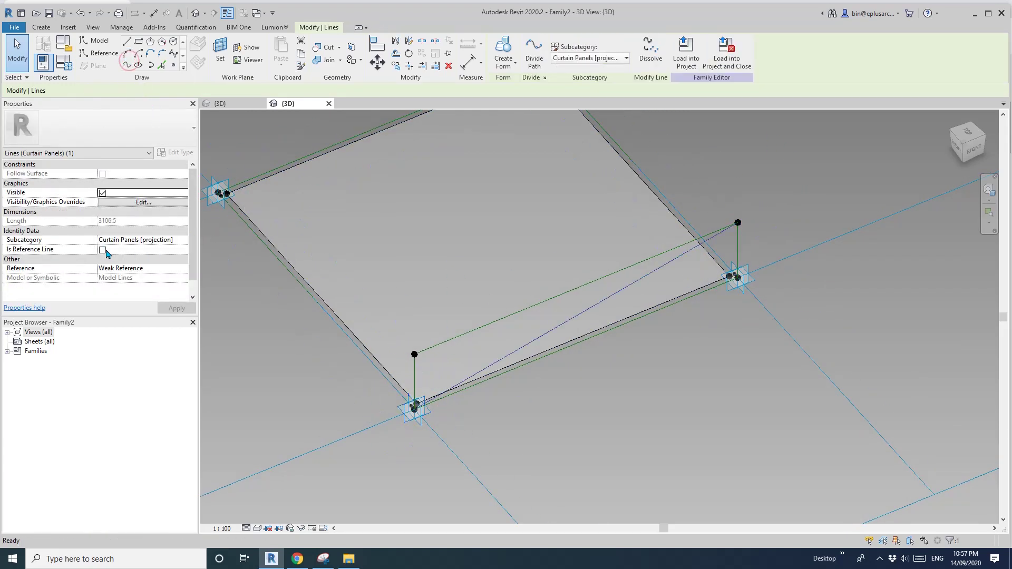
pyautogui.press('Escape')
pyautogui.keyDown('shift'); pyautogui.moveTo(613, 247); pyautogui.dragTo(488, 373, button='middle'); pyautogui.keyUp('shift')
# Place a hosted point on the upper horizontal reference line, near its end above the front corner.
pyautogui.click(173, 65)
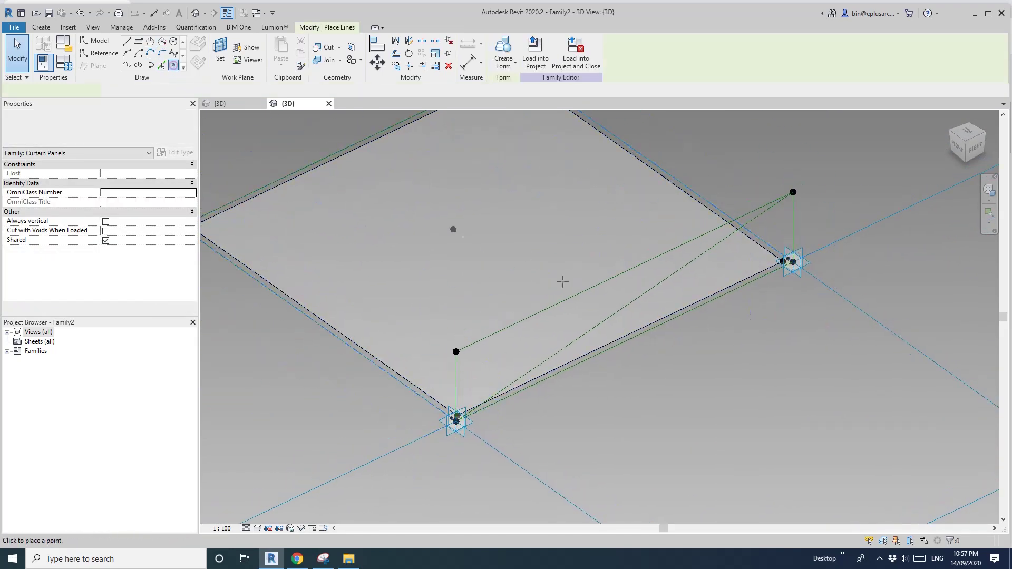
pyautogui.keyDown('shift'); pyautogui.moveTo(490, 306); pyautogui.dragTo(528, 344, button='middle'); pyautogui.keyUp('shift')
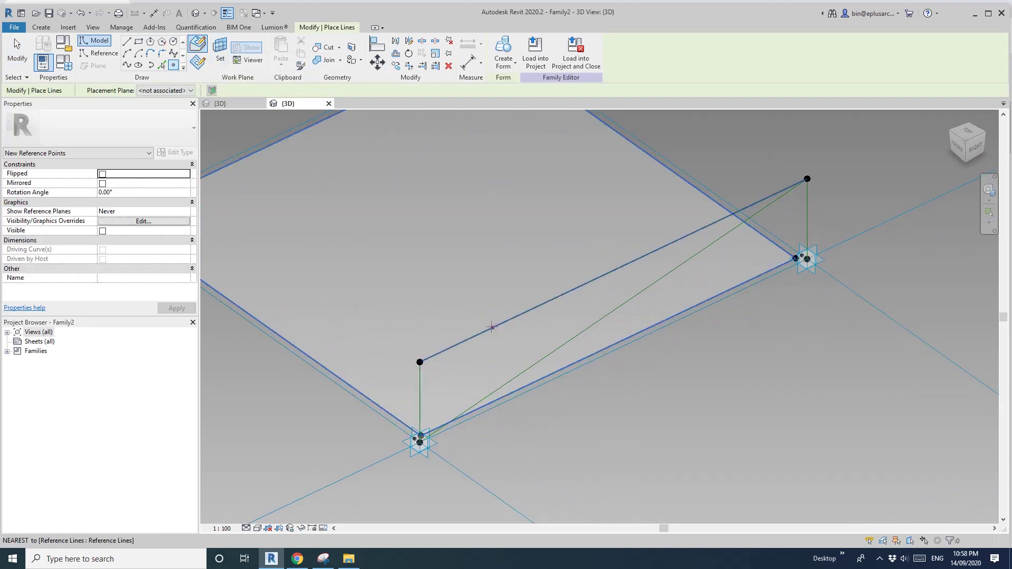
pyautogui.click(196, 45)
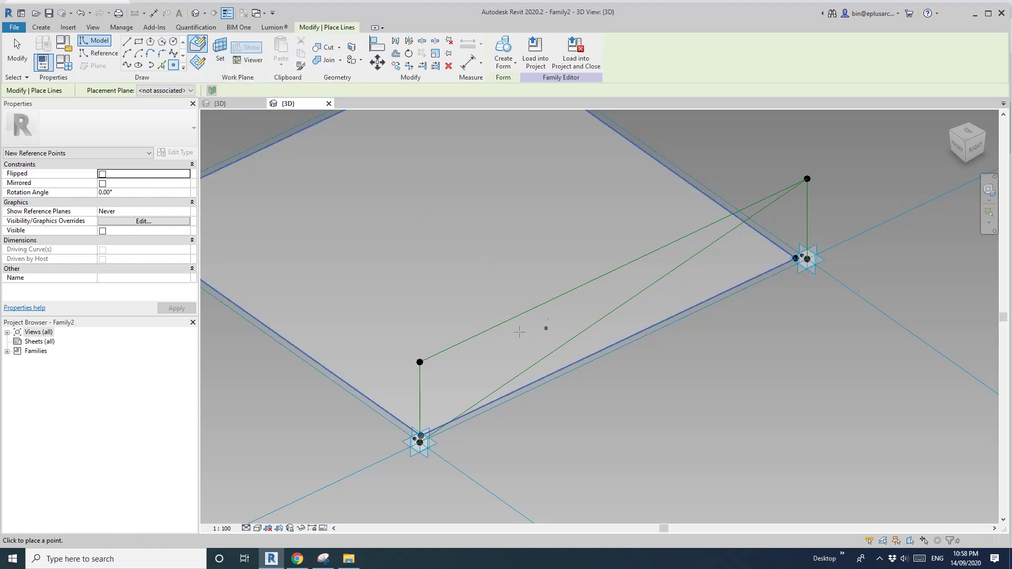
pyautogui.press('Escape')
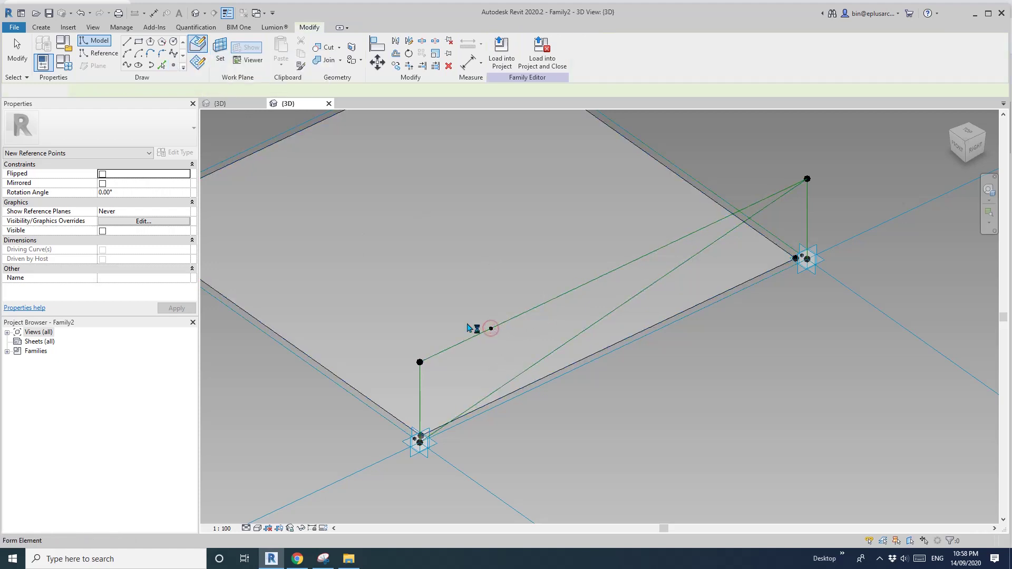
# Draw a rectangular profile about 120 by 80 on the hosted point's work plane and make its lines reference lines.
pyautogui.click(139, 44)
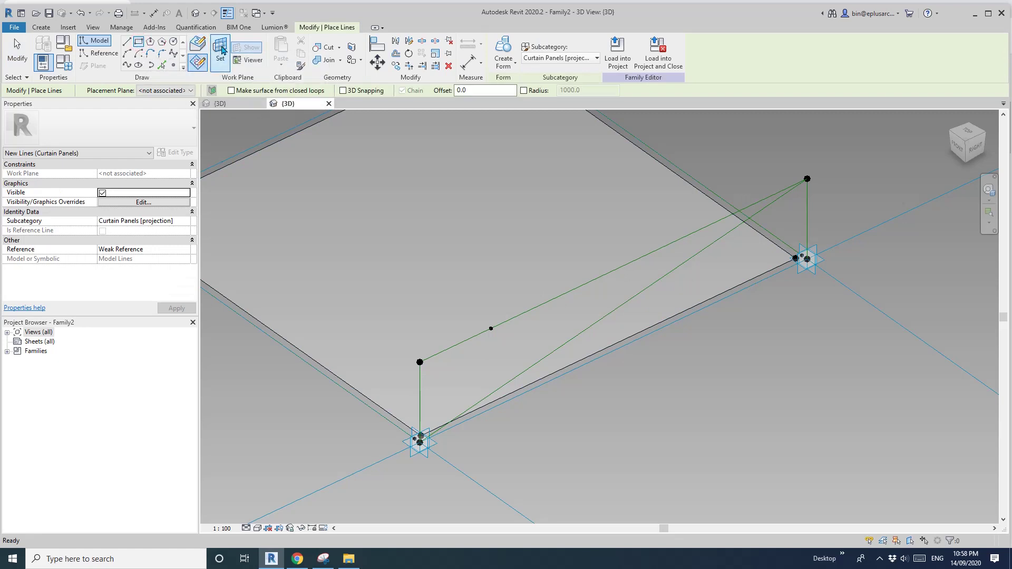
pyautogui.press('Escape')
pyautogui.click(490, 328)
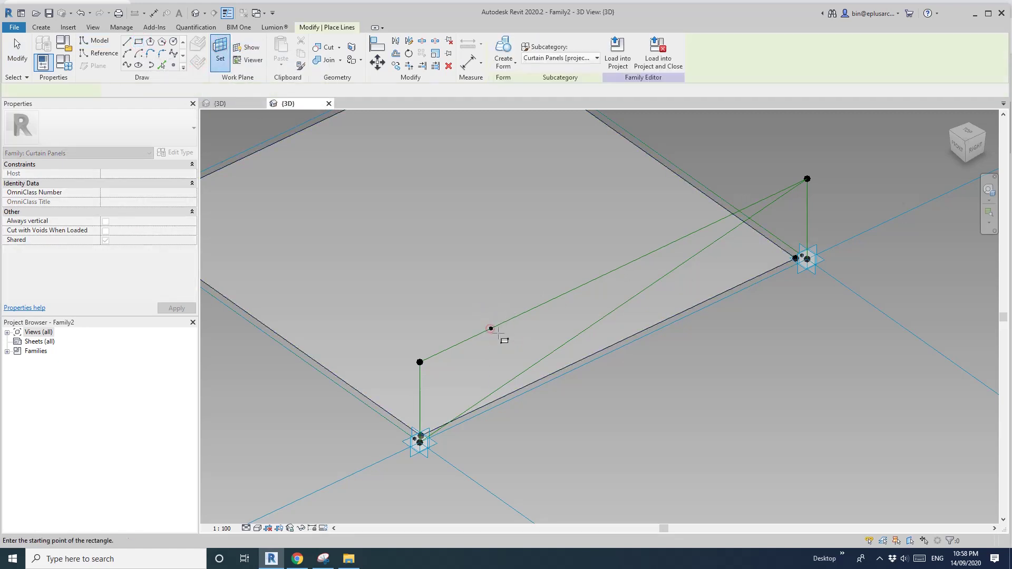
pyautogui.scroll(3, 490, 329)
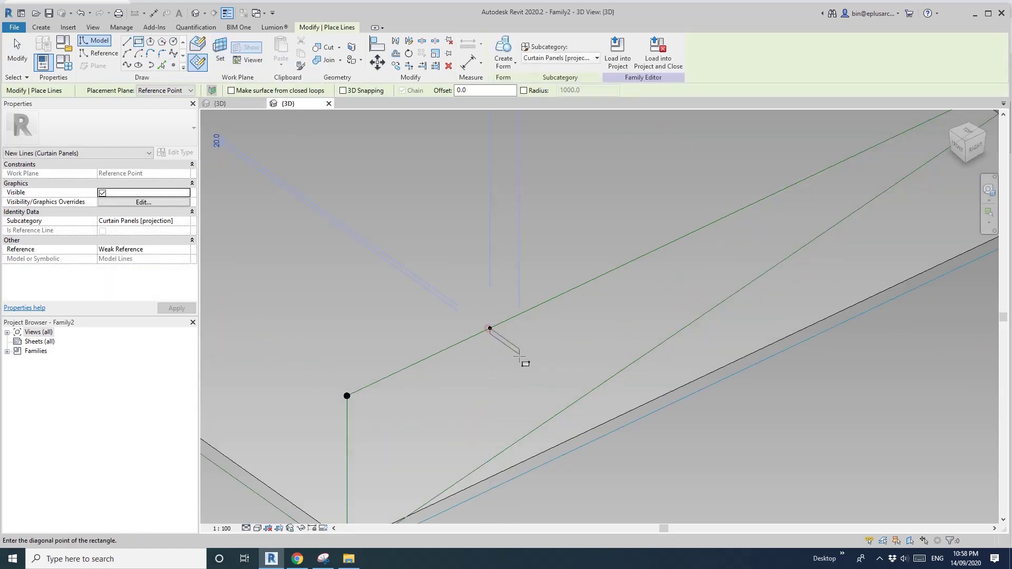
pyautogui.click(515, 366)
pyautogui.press('Escape')
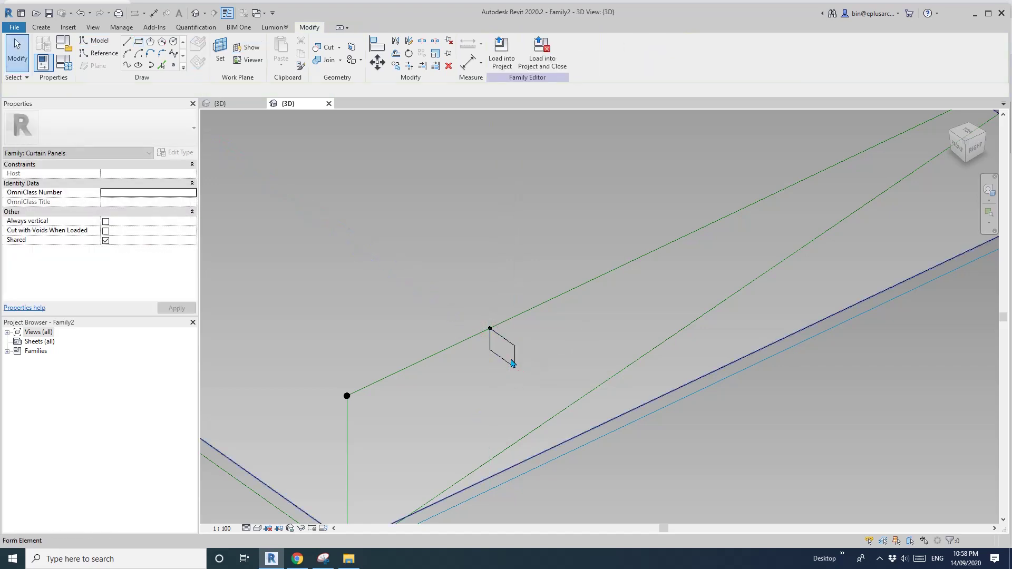
pyautogui.click(513, 356)
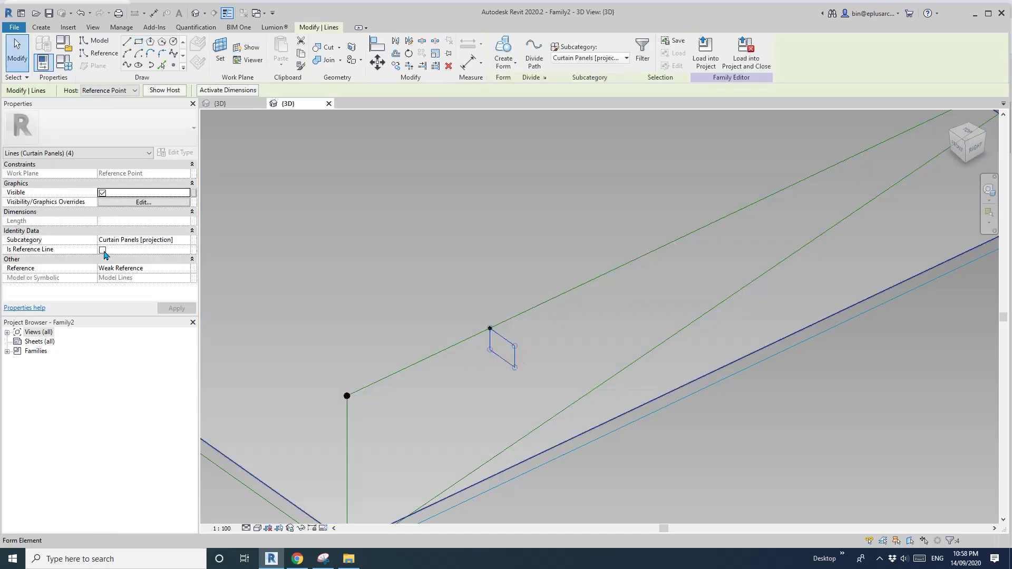
pyautogui.click(102, 250)
# Set the rectangular profile's width to 100 and reduce its height.
pyautogui.keyDown('shift'); pyautogui.moveTo(499, 305); pyautogui.dragTo(551, 313, button='middle'); pyautogui.keyUp('shift')
pyautogui.click(480, 301)
pyautogui.click(463, 254)
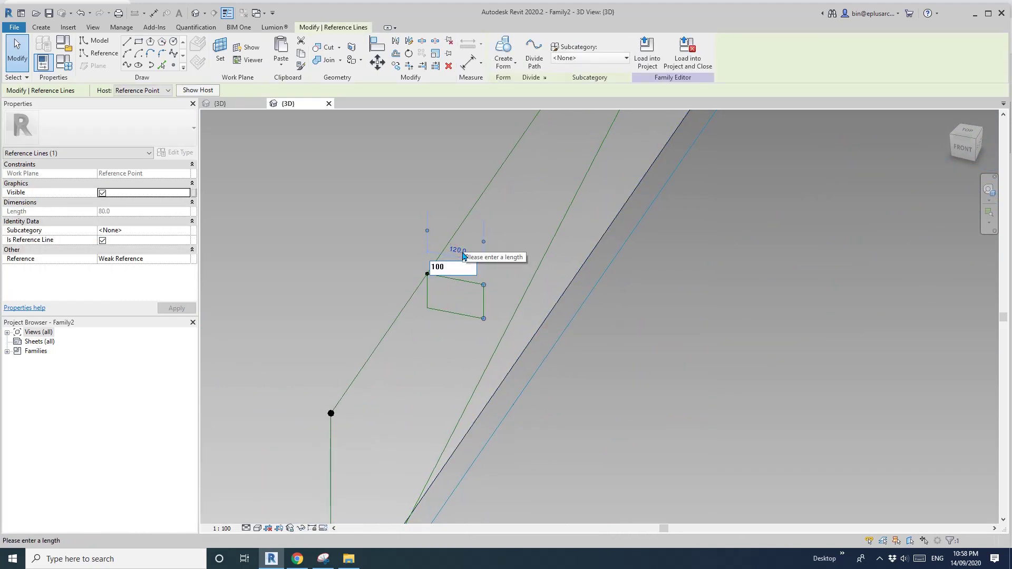
pyautogui.keyDown('shift'); pyautogui.moveTo(501, 300); pyautogui.dragTo(578, 304, button='middle'); pyautogui.keyUp('shift')
pyautogui.scroll(3, 498, 284)
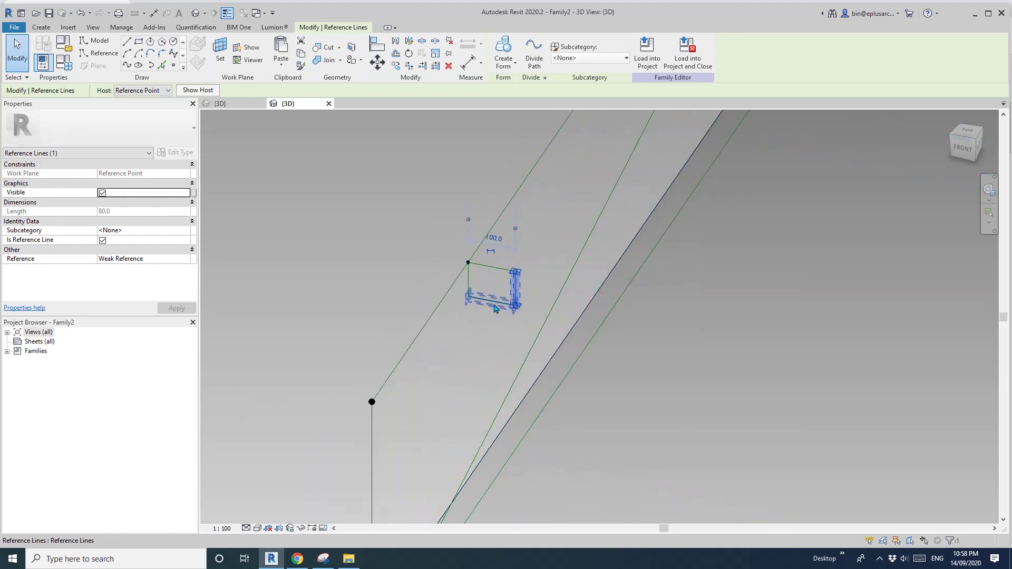
pyautogui.press('Escape')
pyautogui.press('Tab')
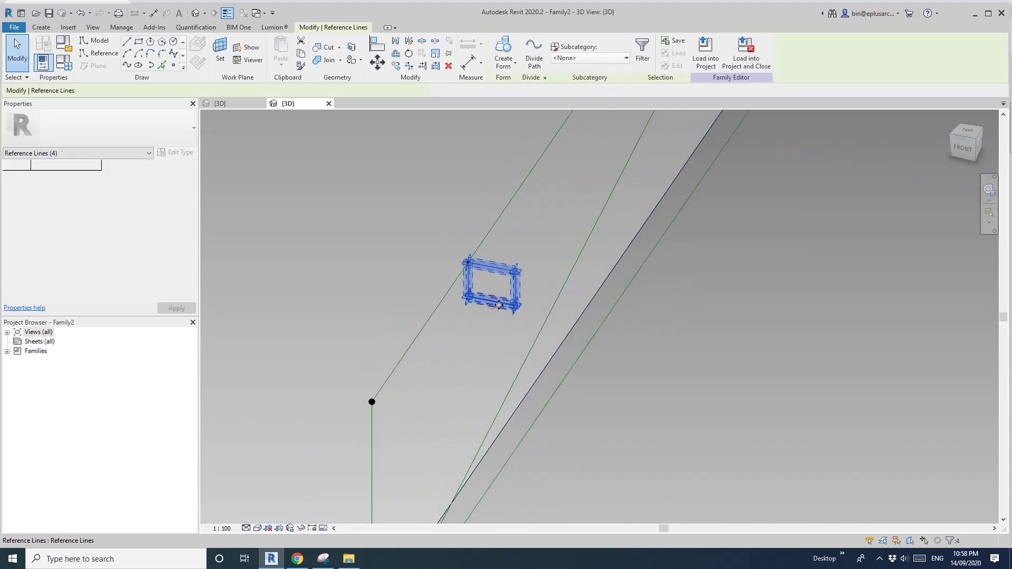
pyautogui.click(497, 306)
pyautogui.press('Escape')
pyautogui.click(497, 303)
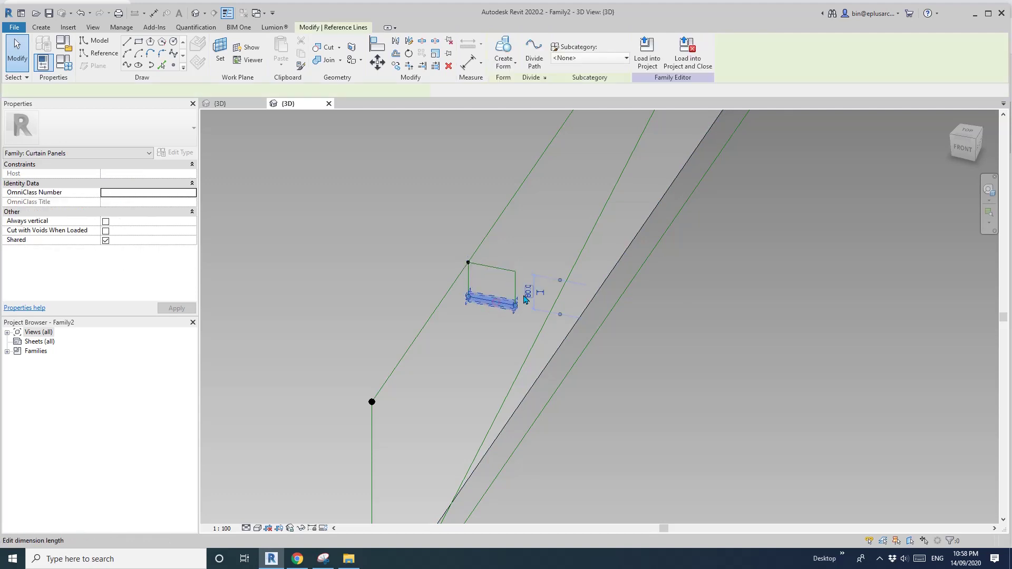
pyautogui.press('Return')
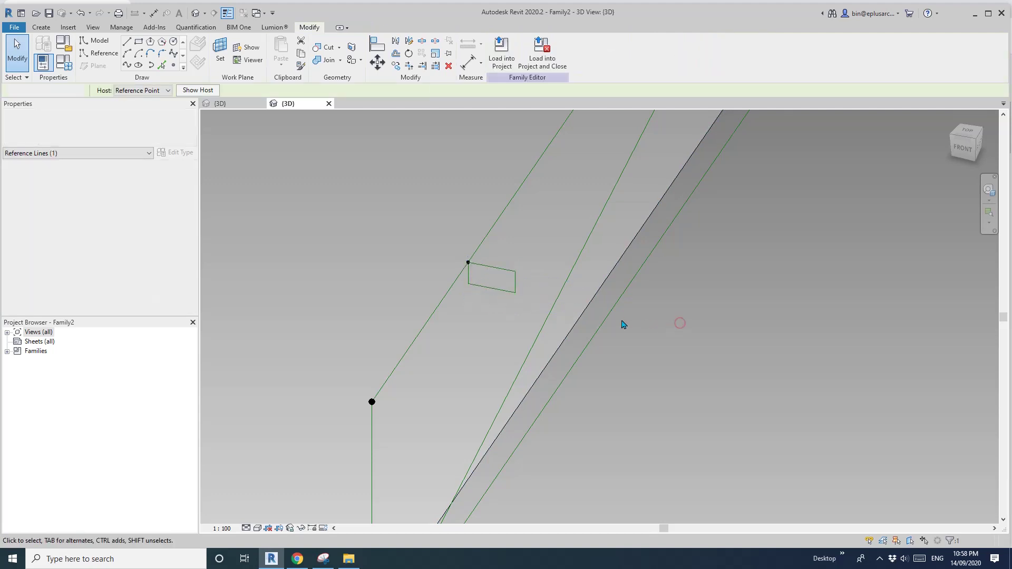
# Move the rectangular profile sideways so the midpoint of its upper side sits on the hosted point.
pyautogui.scroll(2, 514, 283)
pyautogui.click(511, 285)
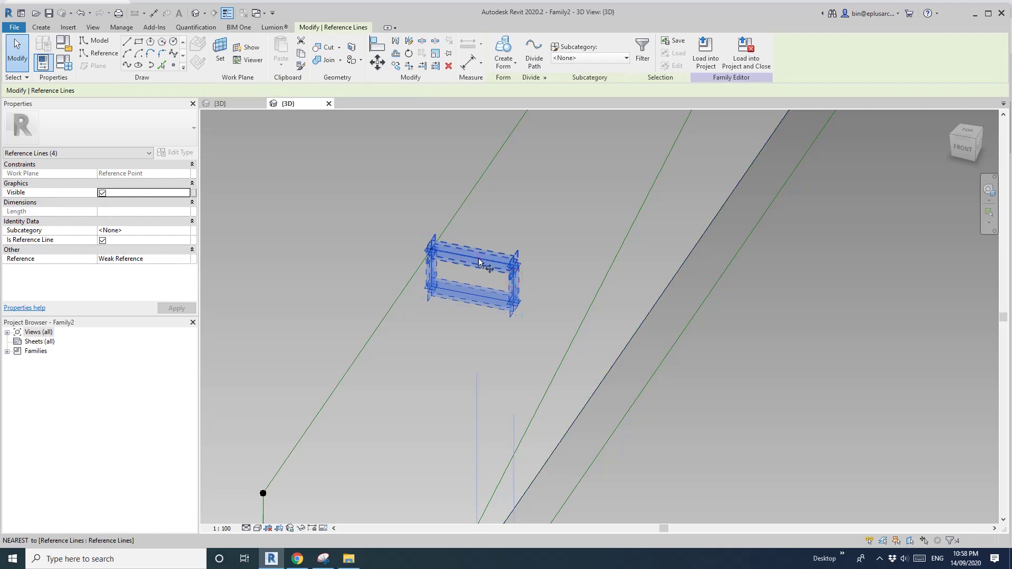
pyautogui.press('m')
pyautogui.press('v')
pyautogui.click(434, 251)
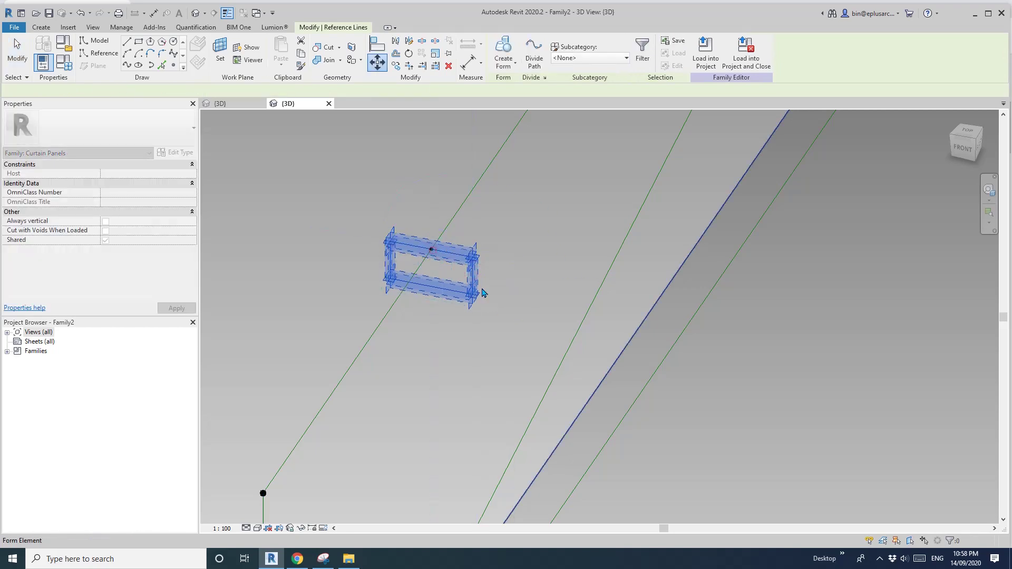
pyautogui.scroll(-2, 482, 289)
pyautogui.press('Escape')
# Create a form sweeping the rectangular profile along the upper line, both verticals and the lower edge line.
pyautogui.keyDown('shift'); pyautogui.moveTo(490, 307); pyautogui.dragTo(502, 341, button='middle'); pyautogui.keyUp('shift')
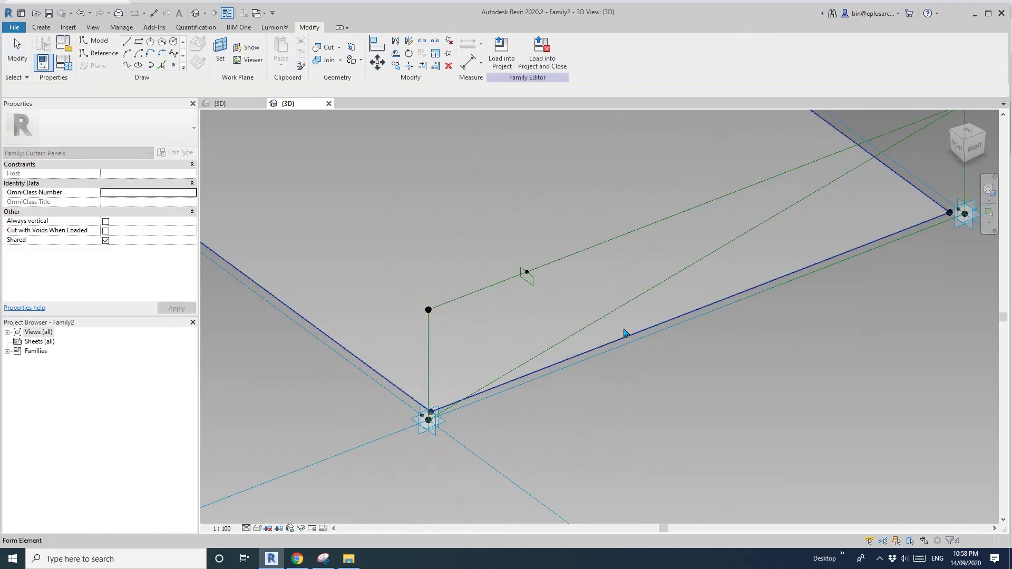
pyautogui.moveTo(624, 333); pyautogui.dragTo(564, 327, button='middle')
pyautogui.press('Tab')
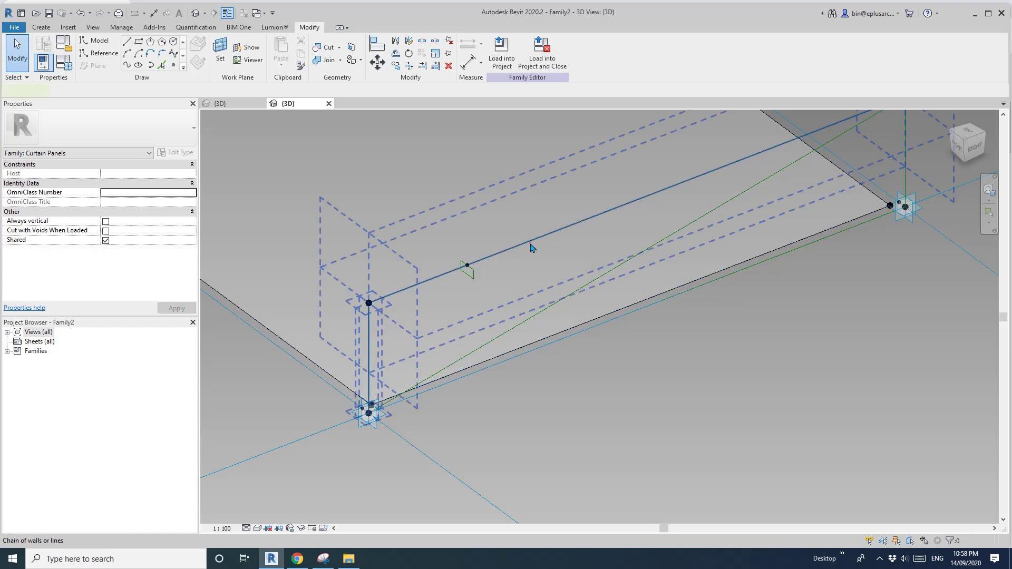
pyautogui.click(531, 248)
pyautogui.keyDown('shift'); pyautogui.moveTo(531, 248); pyautogui.dragTo(677, 260, button='middle'); pyautogui.keyUp('shift')
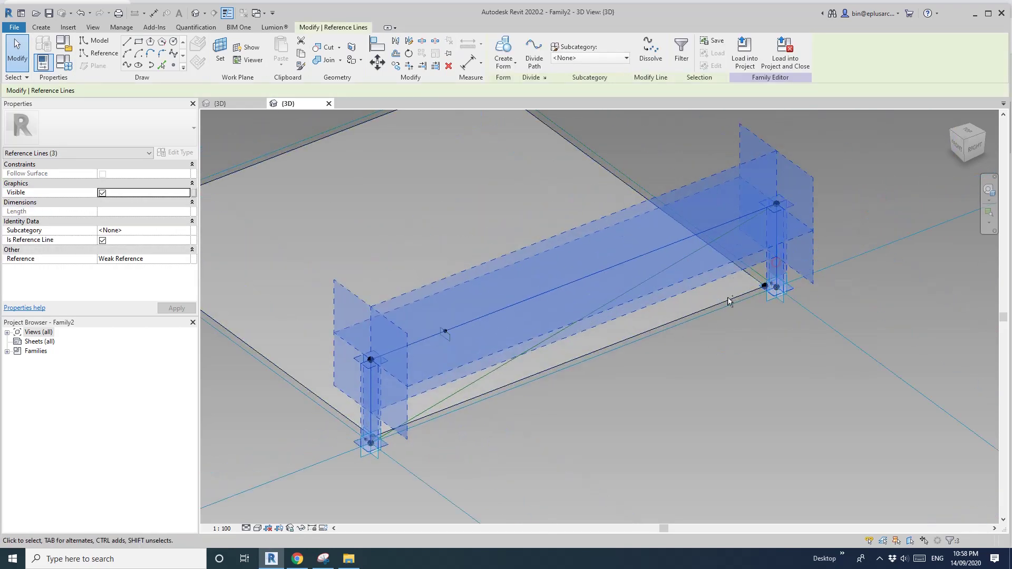
pyautogui.keyDown('ctrl'); pyautogui.click(676, 330); pyautogui.keyUp('ctrl')
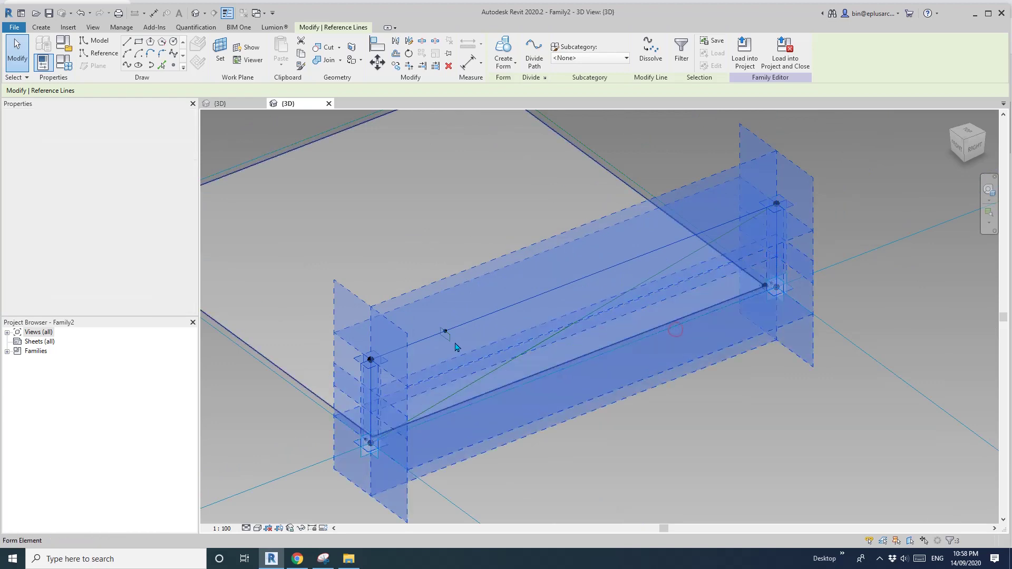
pyautogui.press('Tab')
pyautogui.keyDown('ctrl'); pyautogui.click(446, 340); pyautogui.keyUp('ctrl')
pyautogui.click(505, 46)
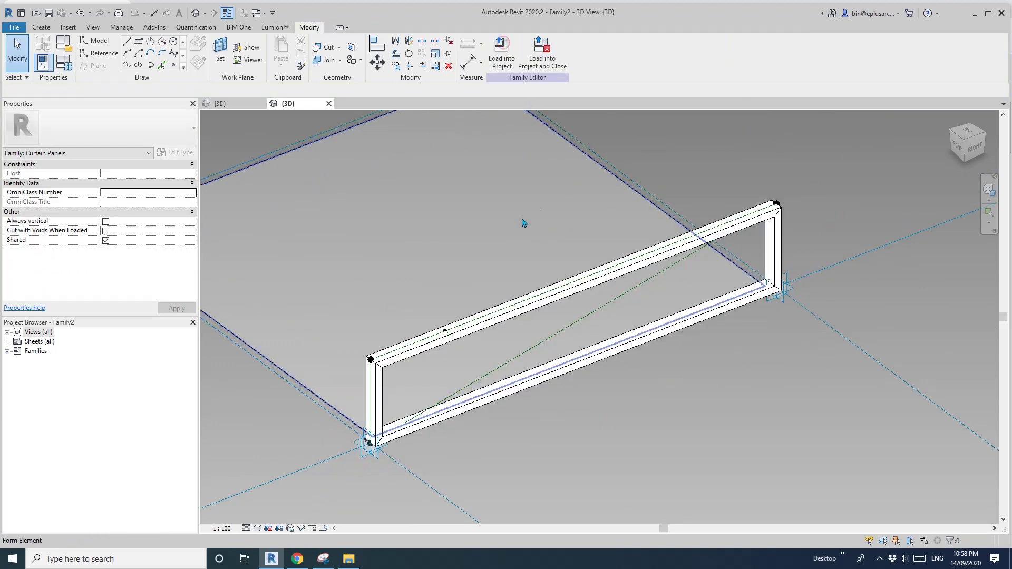
# Examine the new rectangular frame form and its corners from several angles.
pyautogui.moveTo(801, 282); pyautogui.dragTo(781, 192, button='middle')
pyautogui.scroll(-2, 730, 211)
pyautogui.keyDown('shift'); pyautogui.moveTo(732, 215); pyautogui.dragTo(544, 307, button='middle'); pyautogui.keyUp('shift')
pyautogui.scroll(2, 552, 268)
pyautogui.keyDown('shift'); pyautogui.moveTo(544, 307); pyautogui.dragTo(480, 311, button='middle'); pyautogui.keyUp('shift')
pyautogui.moveTo(491, 312); pyautogui.dragTo(520, 323, button='middle')
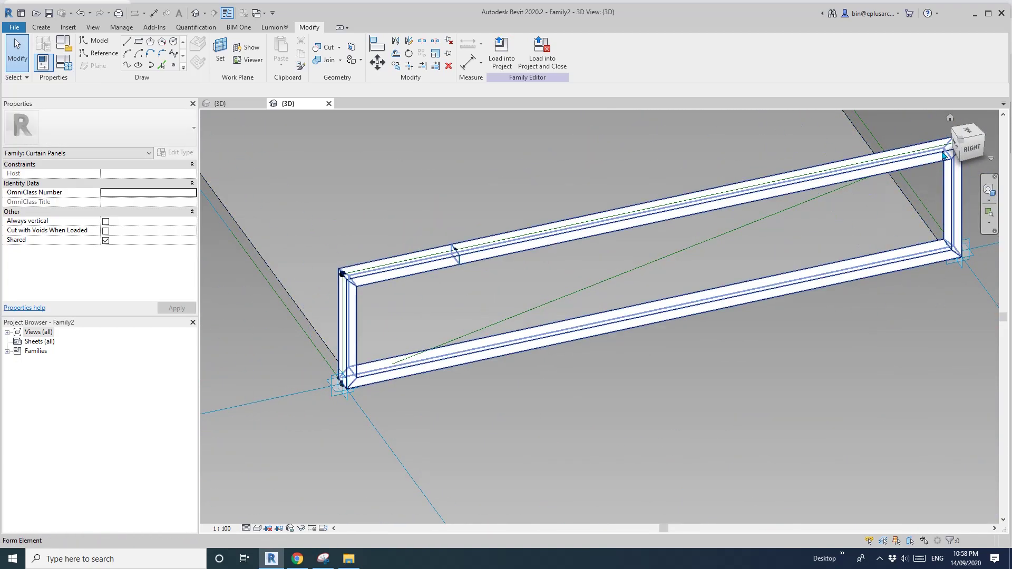
pyautogui.moveTo(691, 234); pyautogui.dragTo(686, 245, button='middle')
# Copy the upper chord's hosted point and its rectangular profile into the open area inside the frame.
pyautogui.scroll(3, 451, 259)
pyautogui.press('Tab')
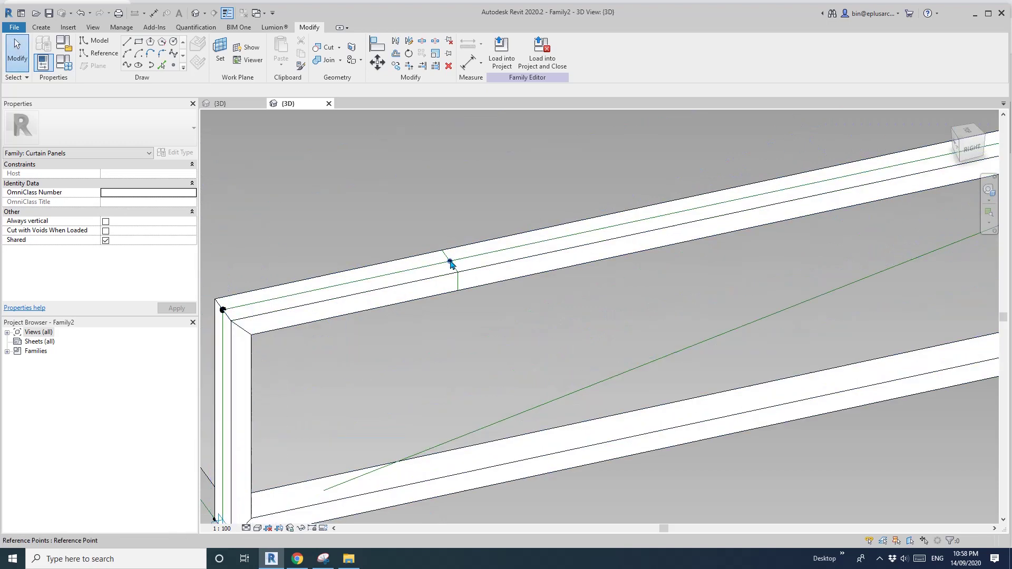
pyautogui.click(452, 262)
pyautogui.keyDown('ctrl'); pyautogui.click(458, 282); pyautogui.keyUp('ctrl')
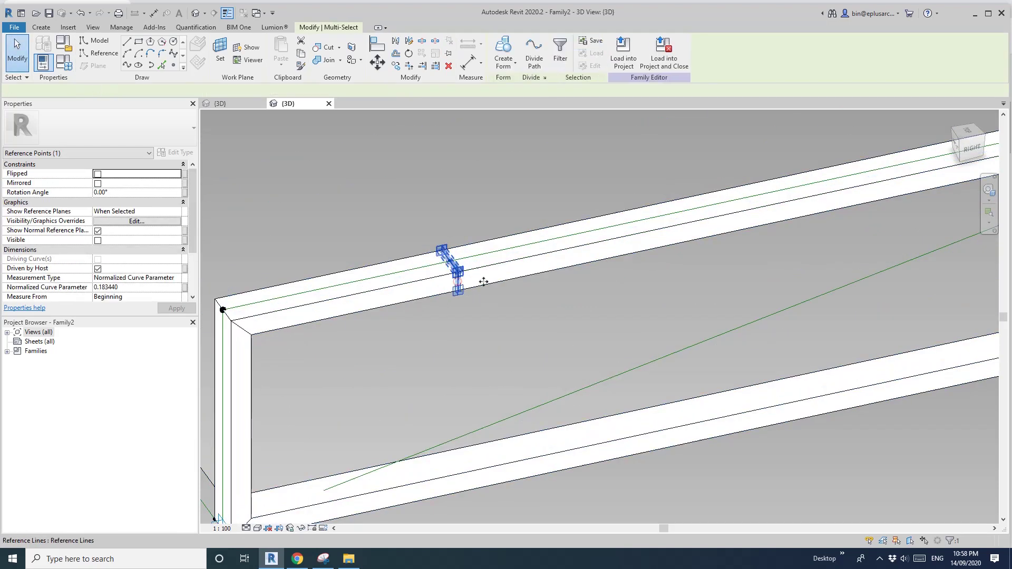
pyautogui.scroll(-3, 480, 282)
pyautogui.press('c')
pyautogui.press('o')
pyautogui.click(456, 273)
pyautogui.click(530, 308)
pyautogui.press('Escape')
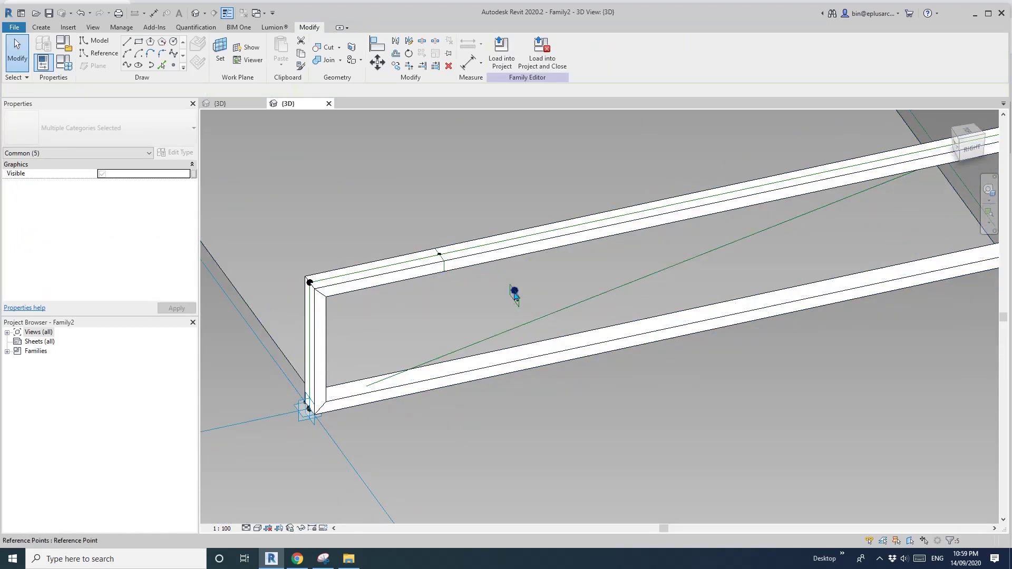
# Rehost the copied profile's point onto the diagonal reference line.
pyautogui.scroll(3, 514, 293)
pyautogui.click(515, 289)
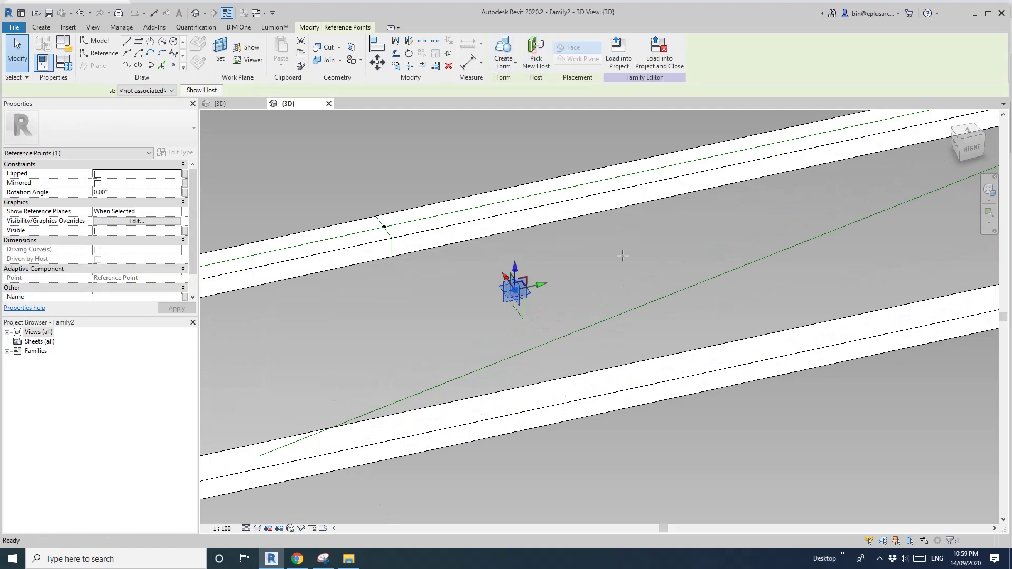
pyautogui.moveTo(514, 288); pyautogui.dragTo(653, 314)
# Move the diagonal's profile up by 25 so that it is centred on its point.
pyautogui.scroll(-3, 653, 315)
pyautogui.keyDown('shift'); pyautogui.moveTo(654, 316); pyautogui.dragTo(701, 211, button='middle'); pyautogui.keyUp('shift')
pyautogui.scroll(5, 535, 375)
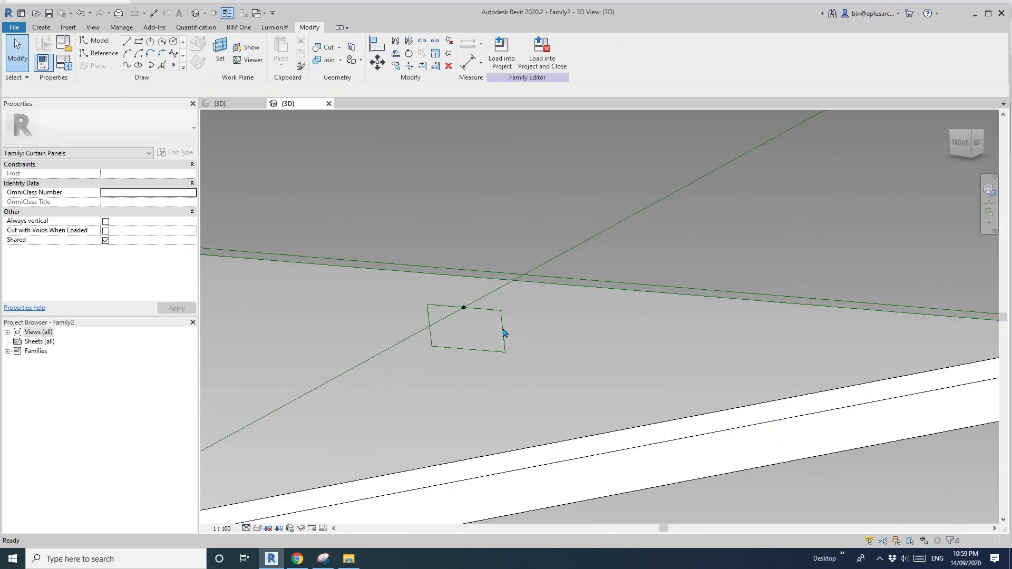
pyautogui.click(502, 331)
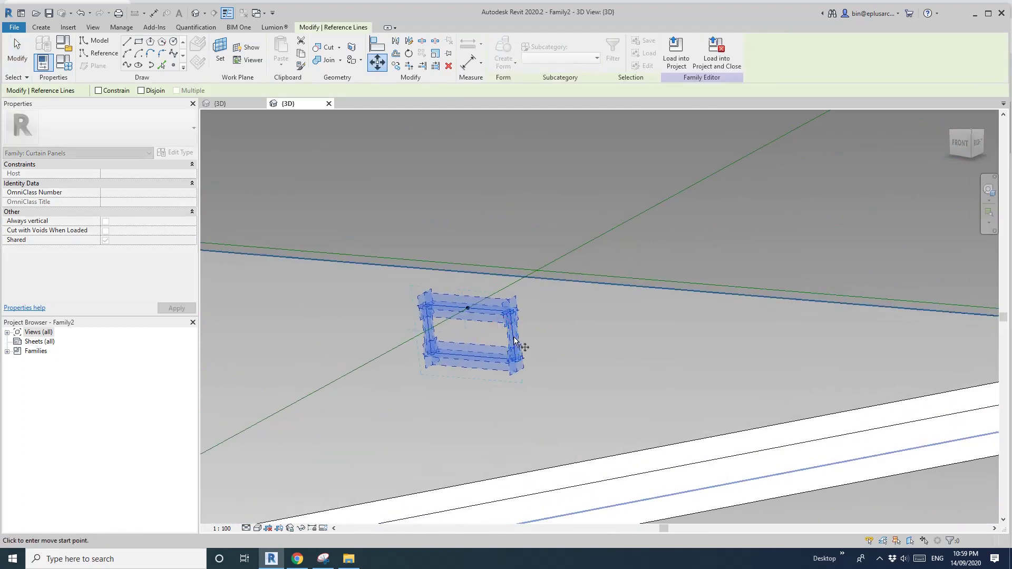
pyautogui.click(508, 341)
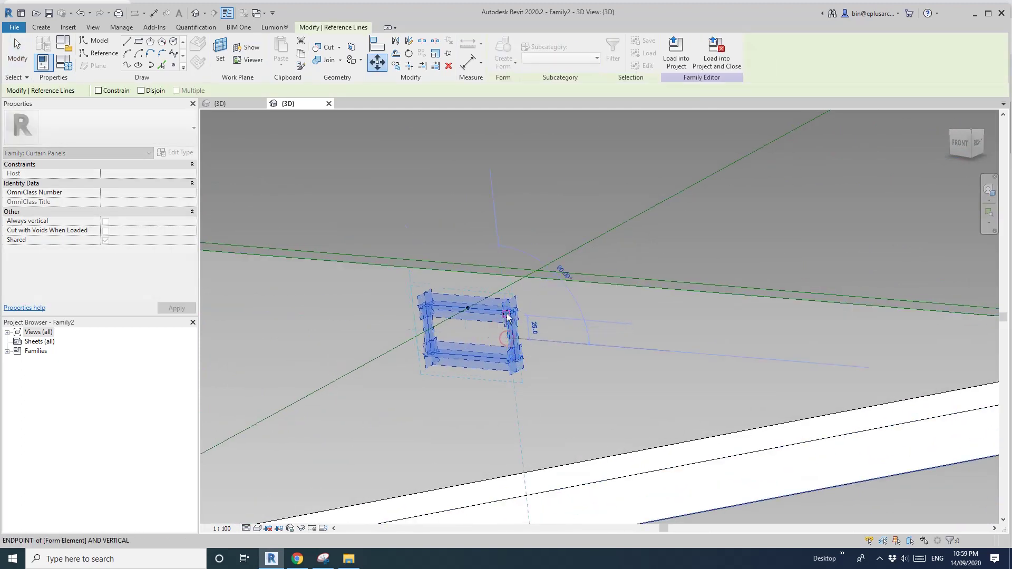
pyautogui.click(507, 315)
pyautogui.click(578, 332)
# Create a form sweeping the centred profile along the diagonal reference line.
pyautogui.scroll(-4, 516, 332)
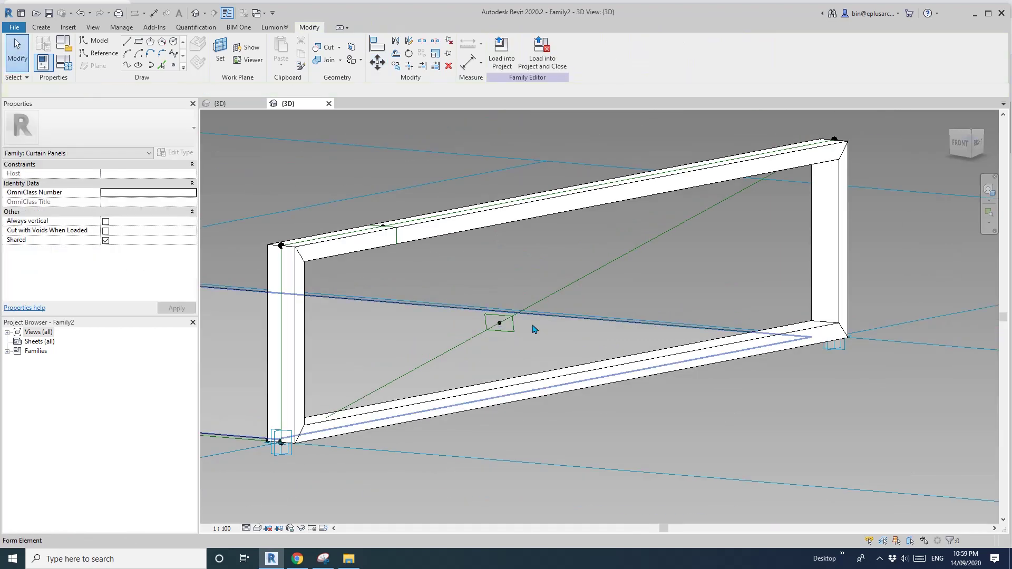
pyautogui.press('Tab')
pyautogui.click(563, 303)
pyautogui.click(558, 290)
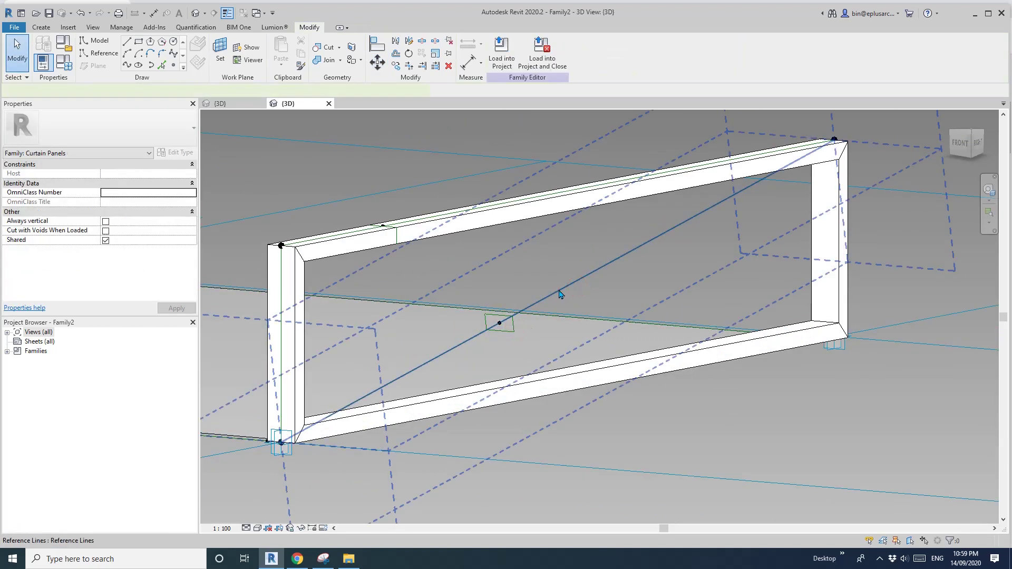
pyautogui.click(503, 50)
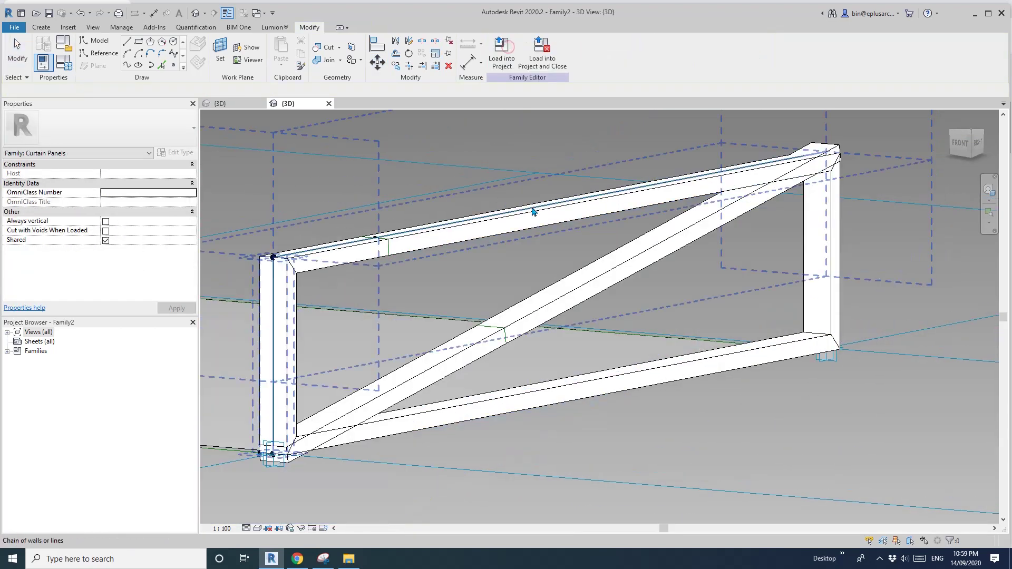
# Examine the diagonal brace's end joints with the frame and the rest of the panel's edges and corners.
pyautogui.scroll(-2, 559, 251)
pyautogui.keyDown('shift'); pyautogui.moveTo(609, 258); pyautogui.dragTo(565, 260, button='middle'); pyautogui.keyUp('shift')
pyautogui.moveTo(797, 270); pyautogui.dragTo(556, 240, button='middle')
pyautogui.scroll(-1, 556, 240)
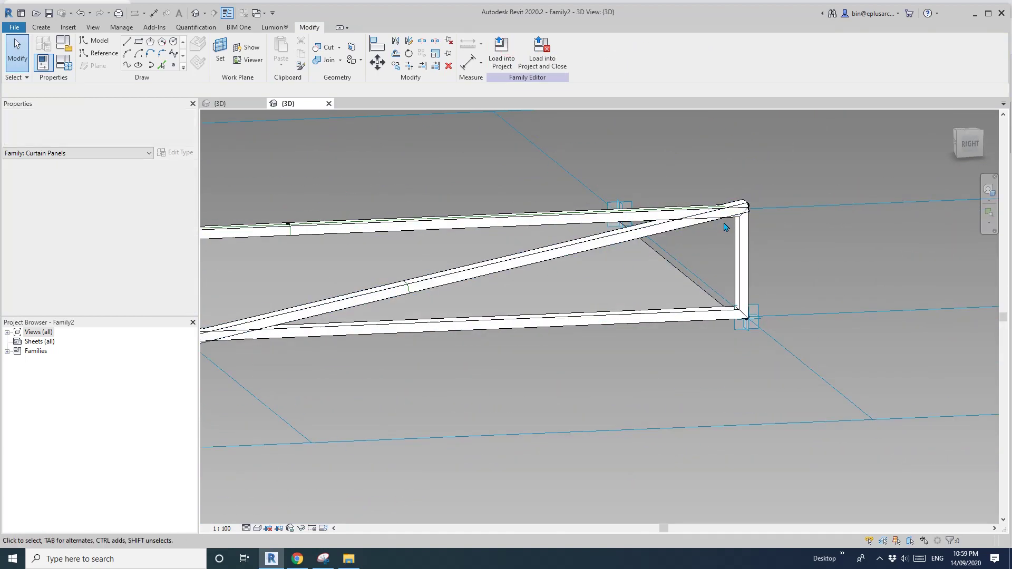
pyautogui.scroll(-2, 444, 346)
pyautogui.keyDown('shift'); pyautogui.moveTo(444, 346); pyautogui.dragTo(534, 344, button='middle'); pyautogui.keyUp('shift')
pyautogui.scroll(1, 442, 344)
pyautogui.scroll(1, 440, 342)
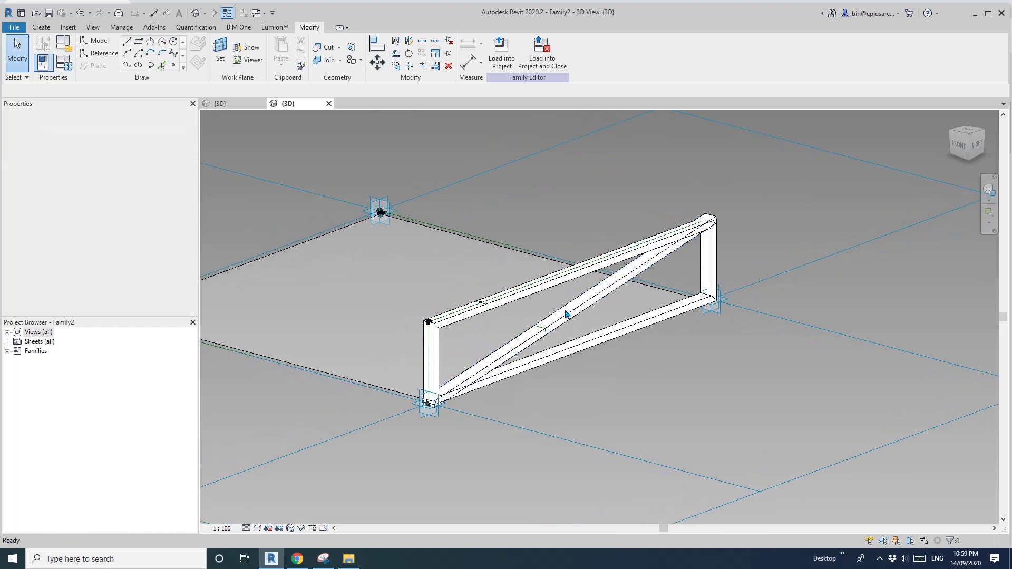
pyautogui.moveTo(618, 322); pyautogui.dragTo(721, 329, button='middle')
pyautogui.moveTo(453, 284); pyautogui.dragTo(631, 348, button='middle')
pyautogui.scroll(-3, 591, 304)
pyautogui.scroll(1, 669, 291)
pyautogui.moveTo(674, 288); pyautogui.dragTo(599, 358, button='middle')
pyautogui.moveTo(572, 158); pyautogui.dragTo(498, 266, button='middle')
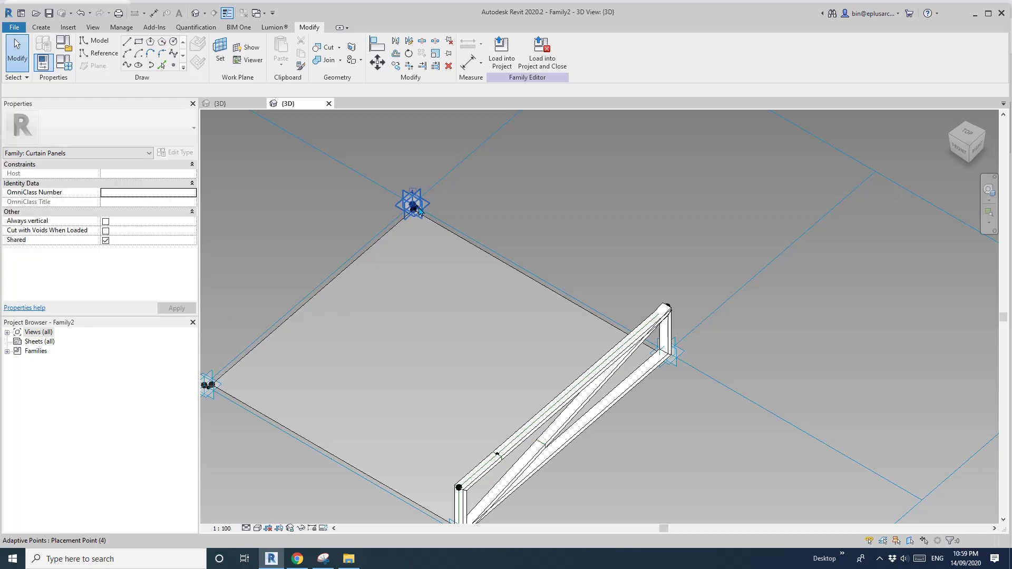
# Copy the upper chord's point and rectangular profile onto the open area over the glass panel.
pyautogui.scroll(4, 559, 369)
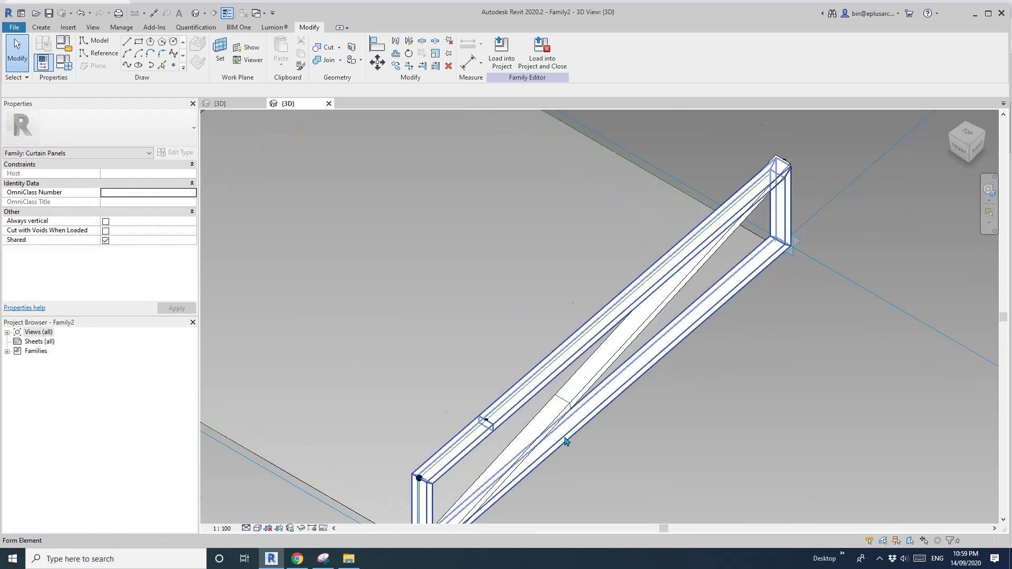
pyautogui.scroll(3, 451, 417)
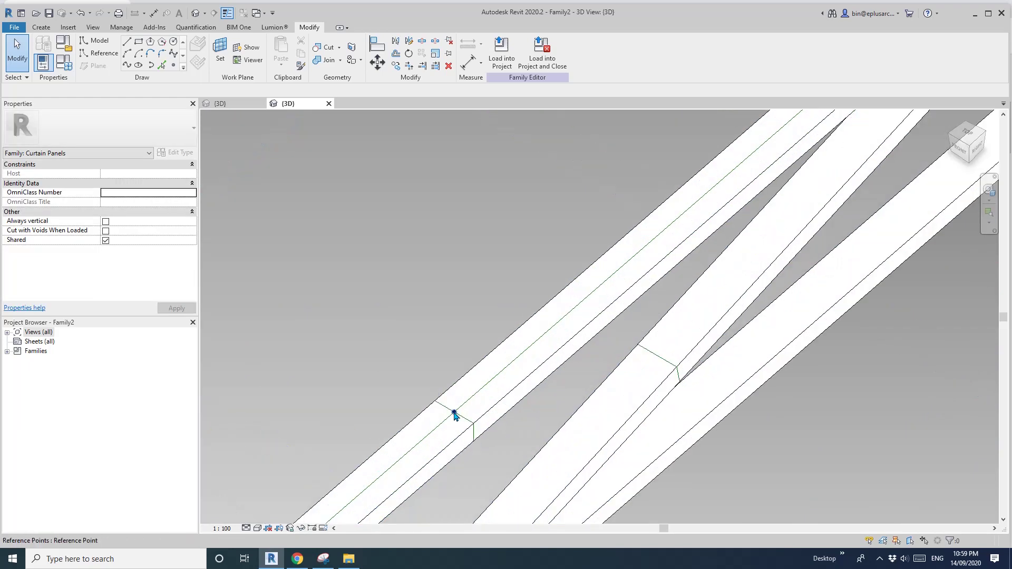
pyautogui.click(452, 414)
pyautogui.keyDown('ctrl'); pyautogui.click(475, 433); pyautogui.keyUp('ctrl')
pyautogui.scroll(-3, 475, 434)
pyautogui.keyDown('ctrl'); pyautogui.moveTo(473, 430); pyautogui.dragTo(513, 302); pyautogui.keyUp('ctrl')
pyautogui.moveTo(526, 153); pyautogui.dragTo(513, 302, button='middle')
pyautogui.keyDown('ctrl'); pyautogui.moveTo(512, 302); pyautogui.dragTo(514, 302); pyautogui.keyUp('ctrl')
pyautogui.moveTo(525, 306); pyautogui.dragTo(519, 344, button='middle')
pyautogui.press('Escape')
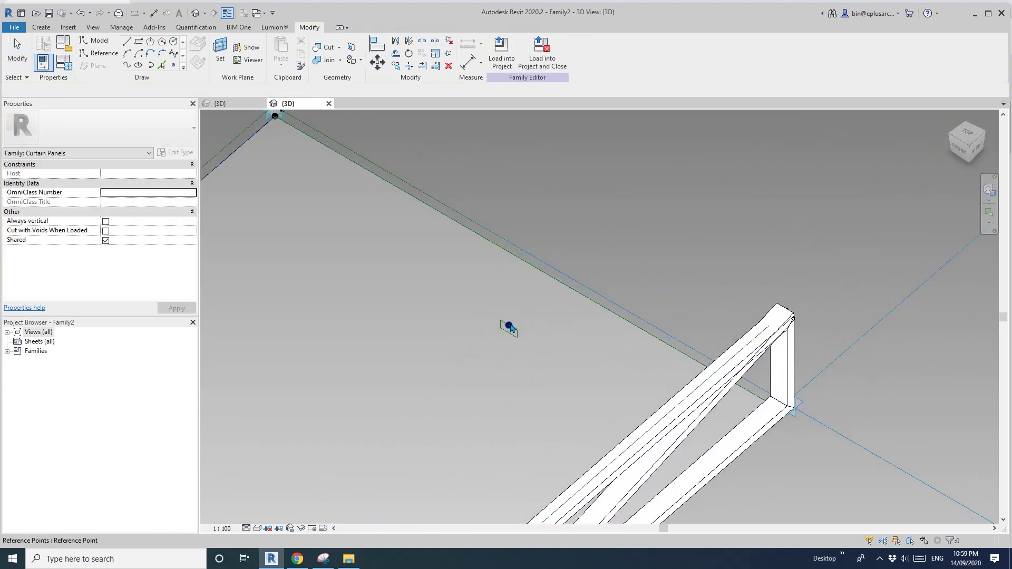
# Rehost the copied point with its profile onto the reference line along the glass panel's edge.
pyautogui.click(509, 326)
pyautogui.click(536, 53)
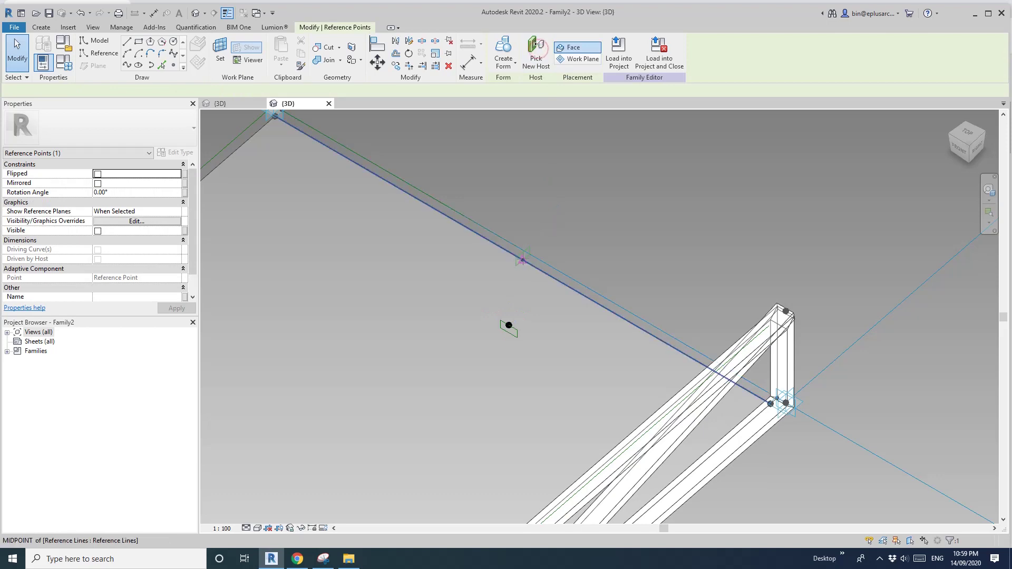
pyautogui.scroll(-1, 640, 319)
pyautogui.moveTo(640, 319); pyautogui.dragTo(526, 188, button='middle')
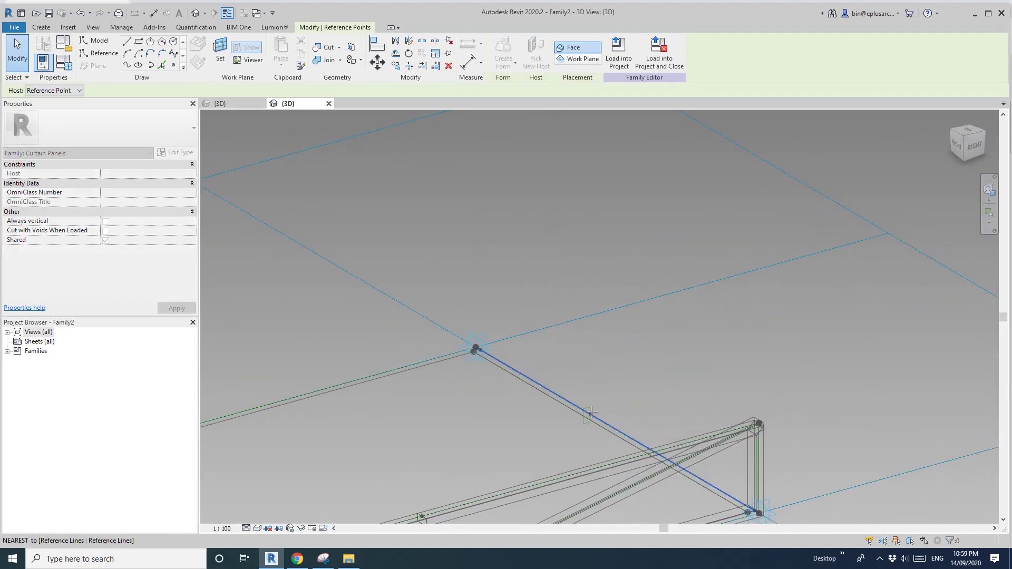
pyautogui.click(591, 413)
# Set the rehosted reference point's rotation angle to 90°.
pyautogui.keyDown('shift'); pyautogui.moveTo(628, 422); pyautogui.dragTo(603, 361, button='middle'); pyautogui.keyUp('shift')
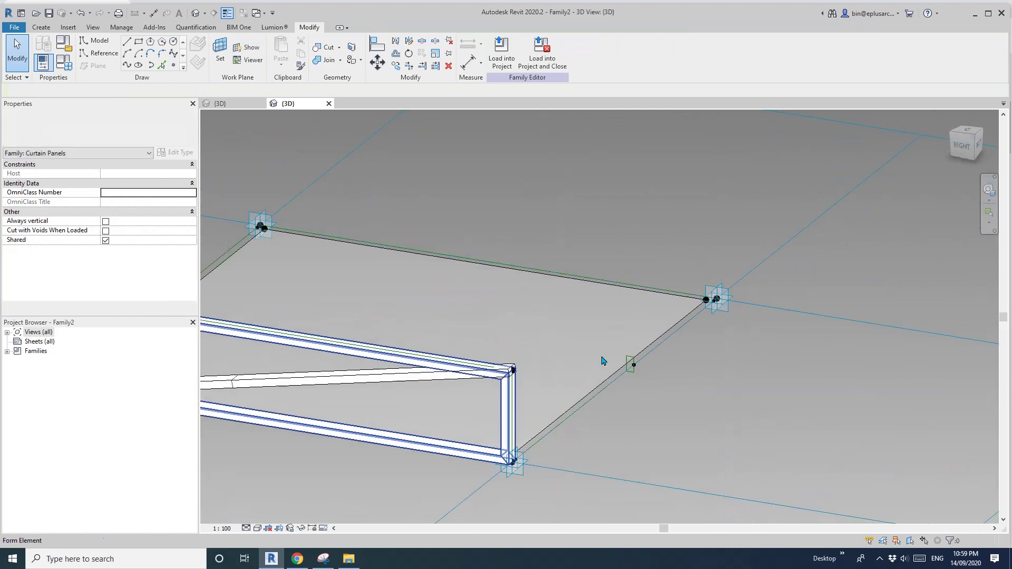
pyautogui.scroll(3, 622, 348)
pyautogui.click(599, 281)
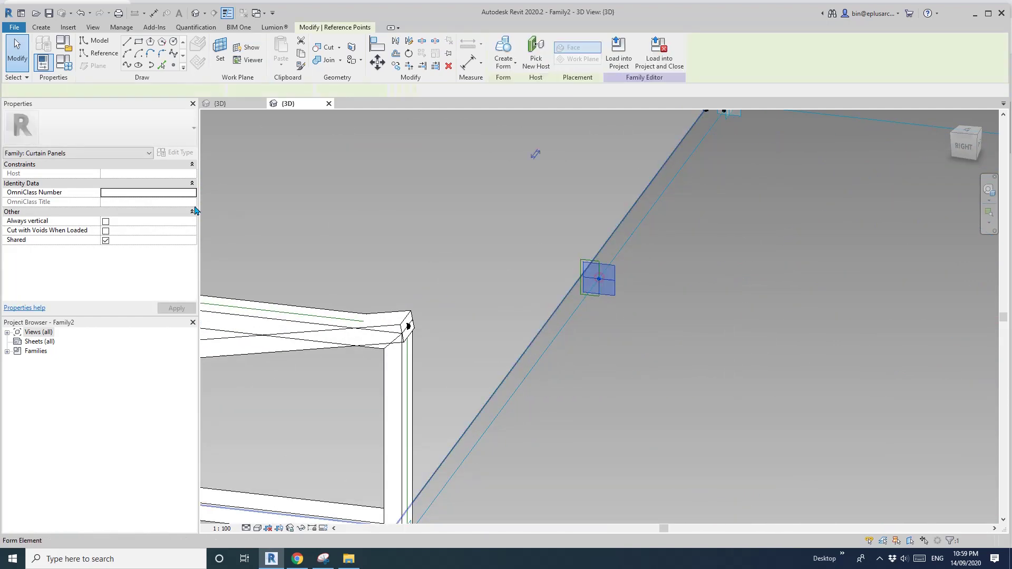
pyautogui.click(137, 193)
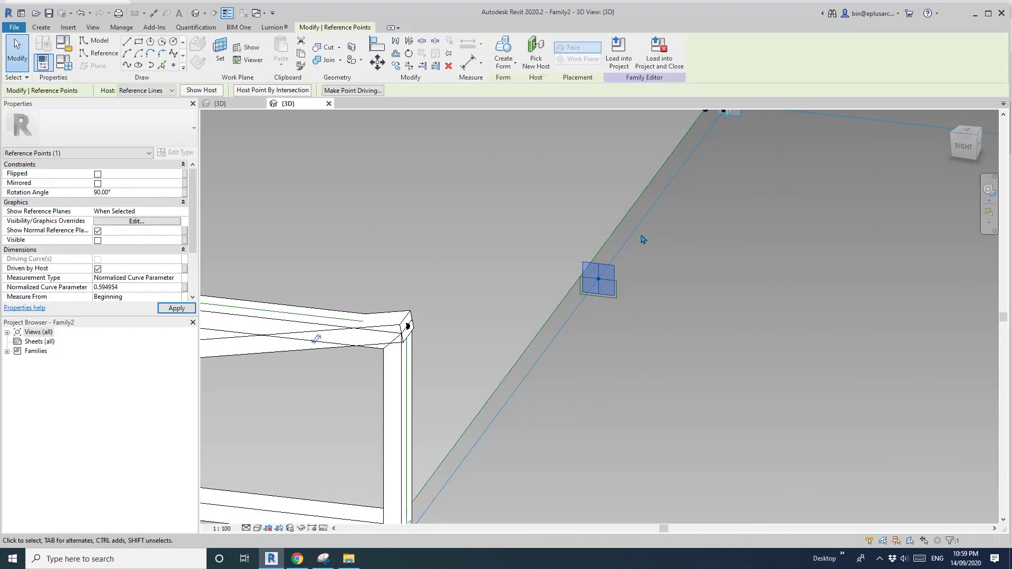
# Move the rectangular profile up by its own height so that its lower edge sits on the hosted point.
pyautogui.keyDown('shift'); pyautogui.moveTo(627, 287); pyautogui.dragTo(400, 288, button='middle'); pyautogui.keyUp('shift')
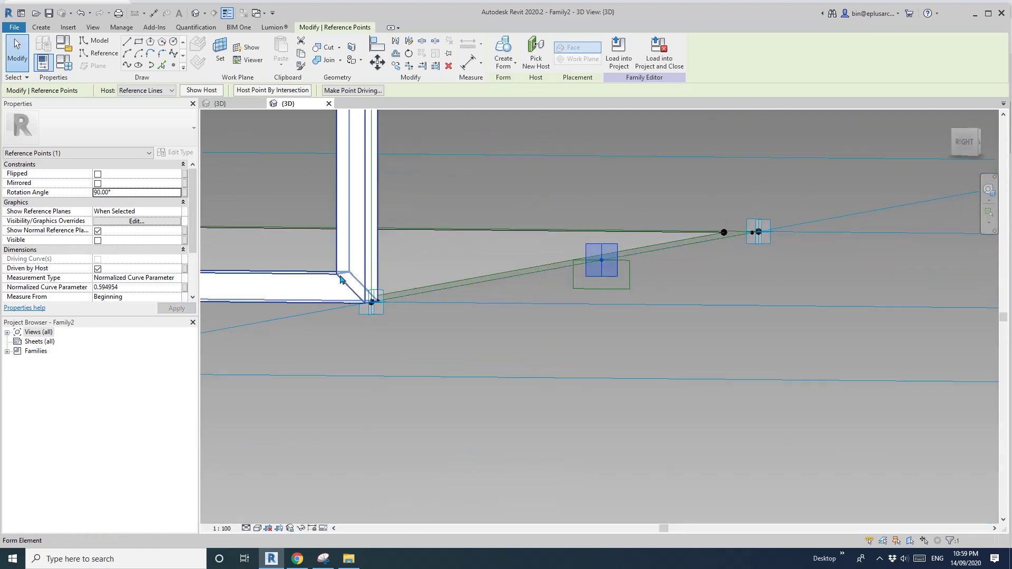
pyautogui.click(631, 280)
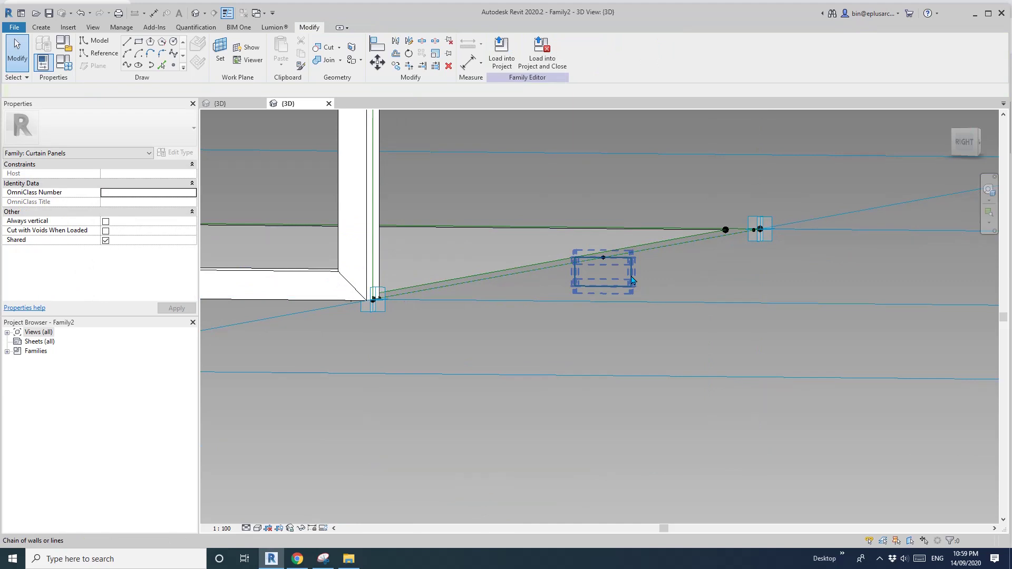
pyautogui.click(642, 285)
pyautogui.scroll(2, 646, 285)
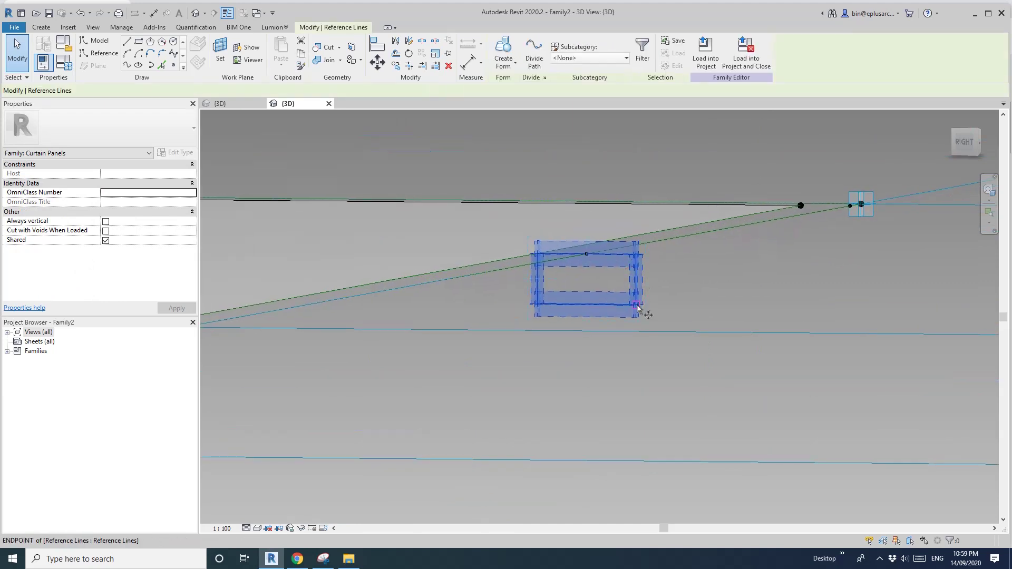
pyautogui.click(637, 306)
pyautogui.click(637, 256)
pyautogui.click(656, 281)
# Create a form sweeping the rectangular profile along the chain of reference lines around the glass panel's remaining edges.
pyautogui.scroll(-2, 649, 273)
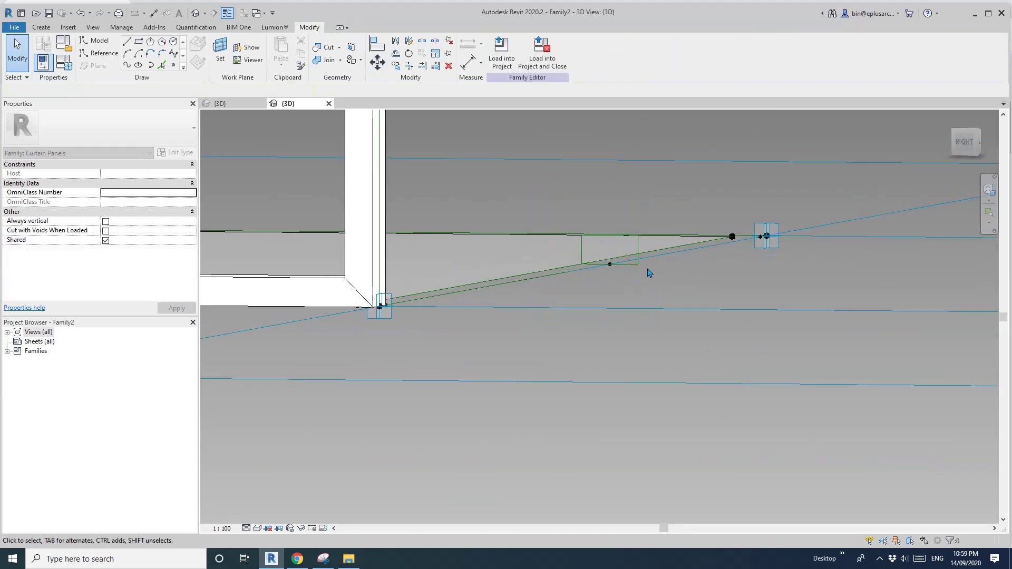
pyautogui.press('Tab')
pyautogui.click(638, 261)
pyautogui.keyDown('shift'); pyautogui.moveTo(652, 273); pyautogui.dragTo(594, 334, button='middle'); pyautogui.keyUp('shift')
pyautogui.press('Tab')
pyautogui.keyDown('ctrl'); pyautogui.click(685, 215); pyautogui.keyUp('ctrl')
pyautogui.scroll(-2, 664, 250)
pyautogui.click(505, 49)
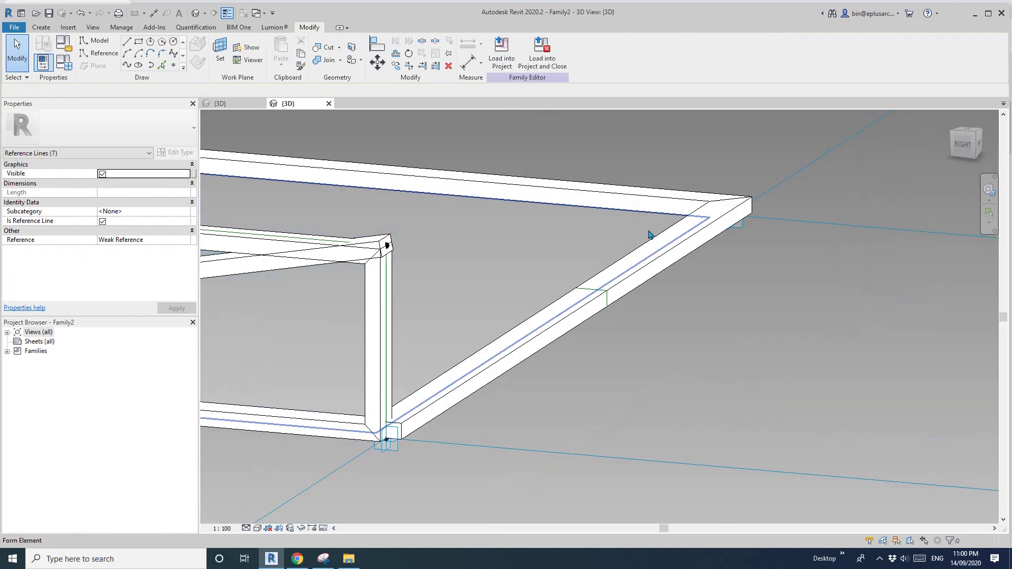
# Load the updated curtain panel family into the 202009014 Shell Mass Part 1 family.
pyautogui.keyDown('shift'); pyautogui.moveTo(651, 253); pyautogui.dragTo(775, 348, button='middle'); pyautogui.keyUp('shift')
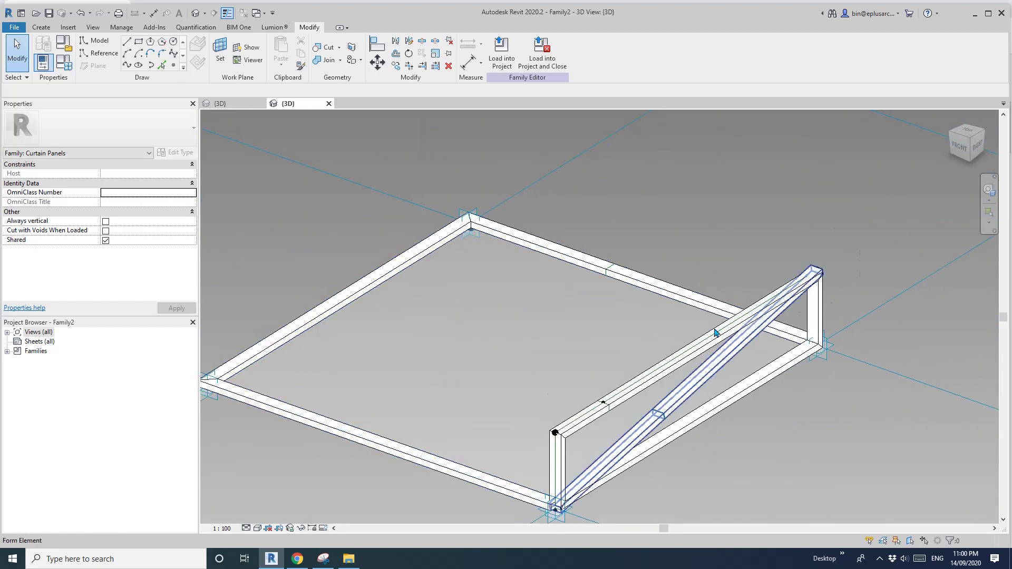
pyautogui.scroll(-3, 707, 326)
pyautogui.keyDown('shift'); pyautogui.moveTo(614, 302); pyautogui.dragTo(653, 317, button='middle'); pyautogui.keyUp('shift')
pyautogui.click(504, 59)
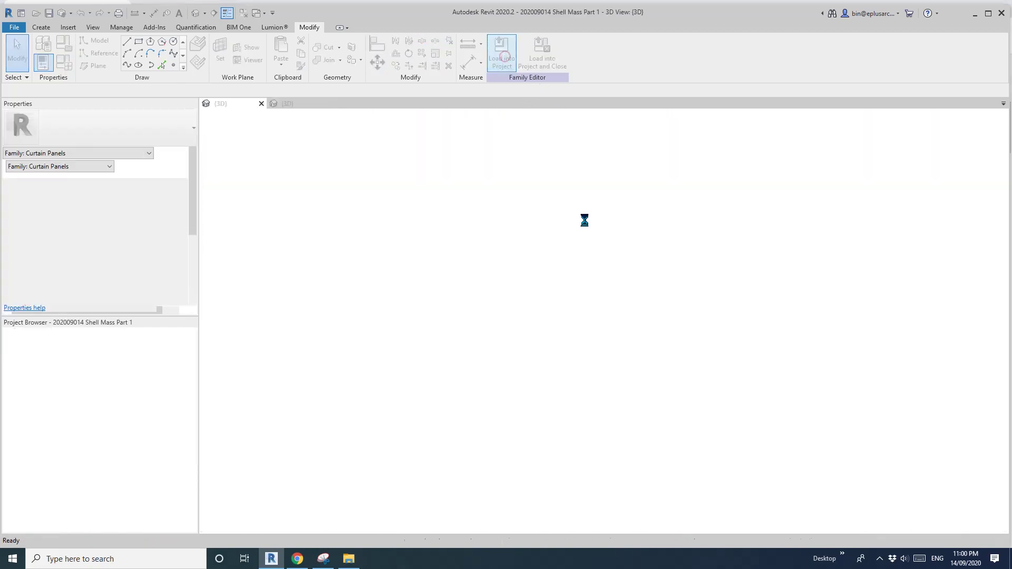
pyautogui.click(502, 245)
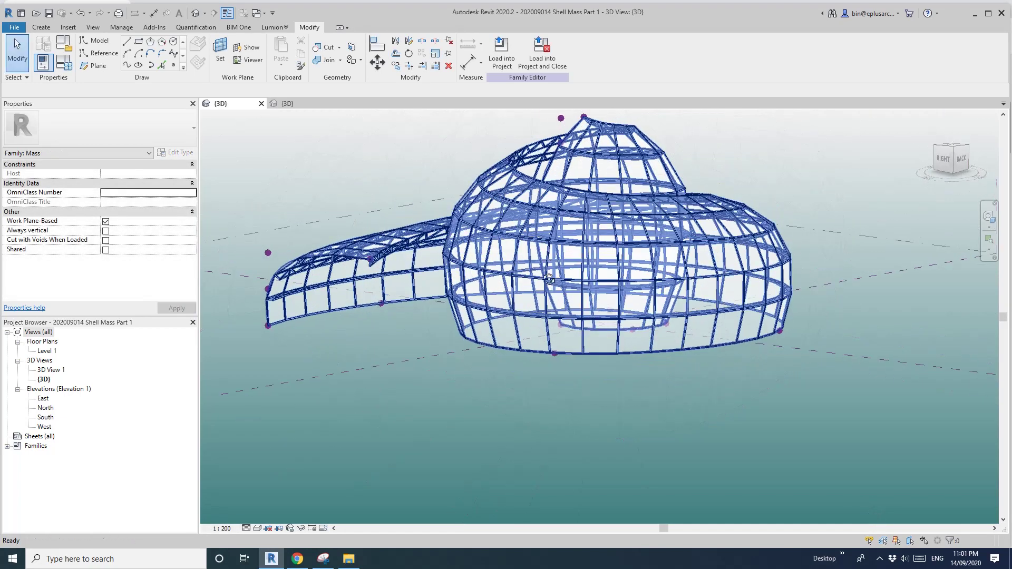
# Examine the updated truss panels across the shell, especially along the spiral's tail and its open end.
pyautogui.keyDown('shift'); pyautogui.moveTo(554, 304); pyautogui.dragTo(361, 238, button='middle'); pyautogui.keyUp('shift')
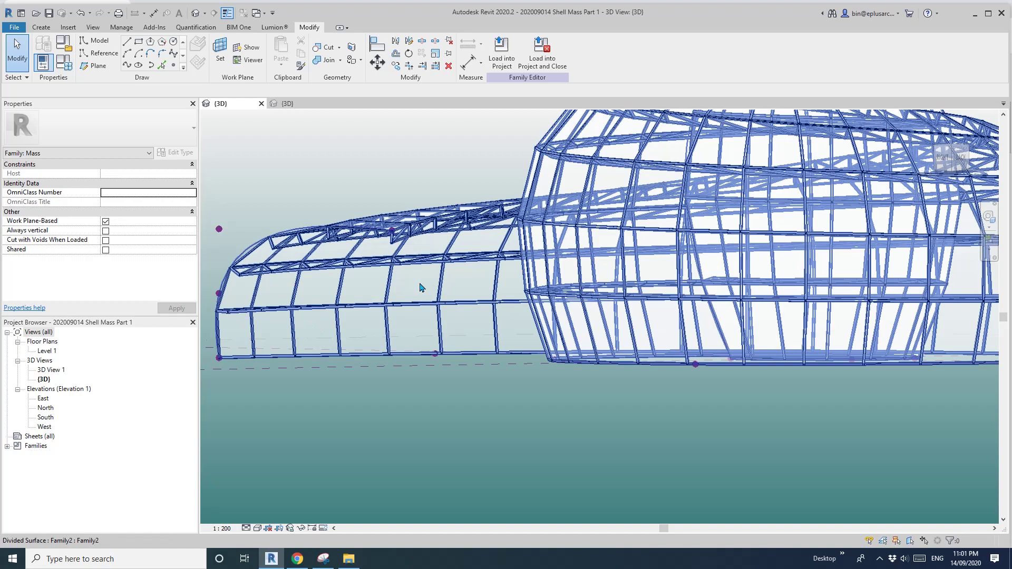
pyautogui.keyDown('shift'); pyautogui.moveTo(420, 288); pyautogui.dragTo(376, 280, button='middle'); pyautogui.keyUp('shift')
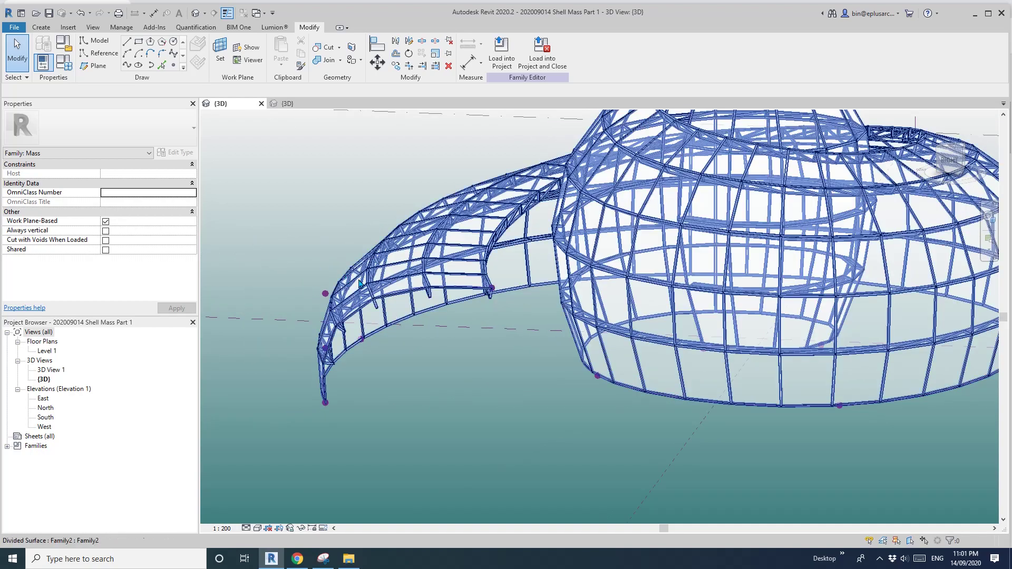
pyautogui.keyDown('shift'); pyautogui.moveTo(451, 332); pyautogui.dragTo(507, 352, button='middle'); pyautogui.keyUp('shift')
pyautogui.scroll(-2, 507, 352)
pyautogui.keyDown('shift'); pyautogui.moveTo(553, 322); pyautogui.dragTo(480, 379, button='middle'); pyautogui.keyUp('shift')
pyautogui.scroll(2, 499, 306)
pyautogui.scroll(-1, 496, 356)
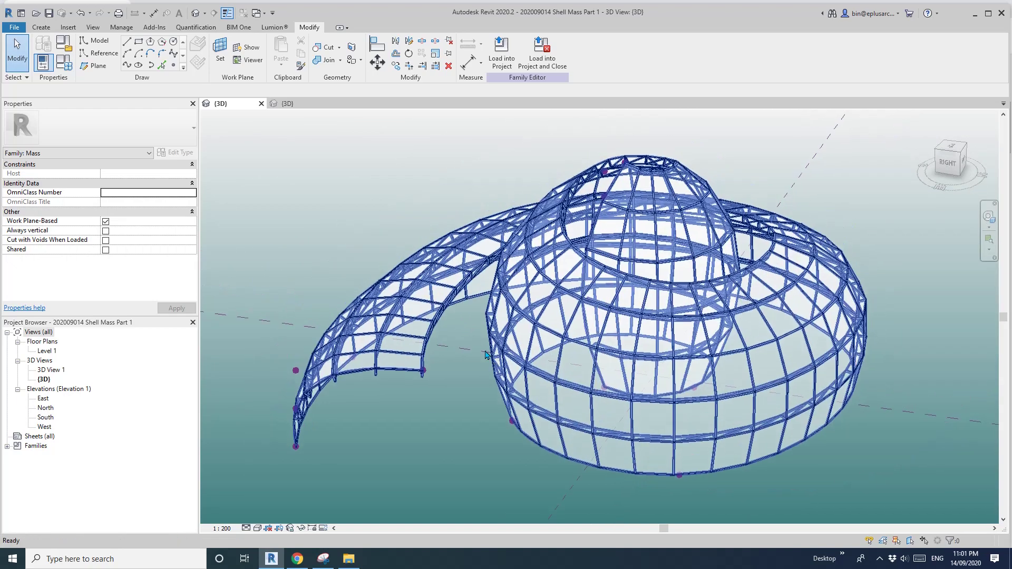
# Set the shell's divided surface to an All Grid Rotation of 90°.
pyautogui.click(647, 385)
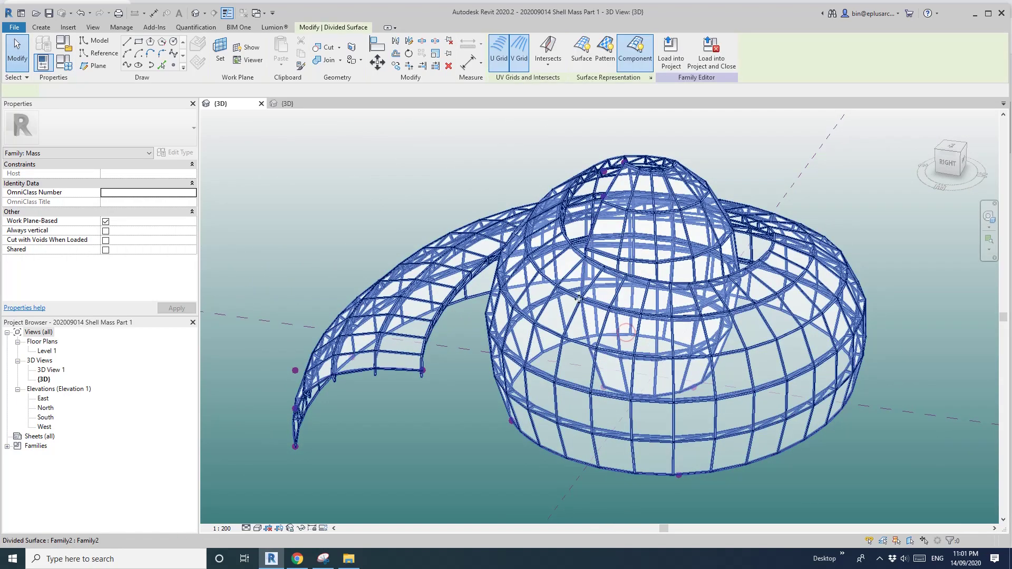
pyautogui.click(192, 242)
pyautogui.moveTo(192, 231); pyautogui.dragTo(191, 177)
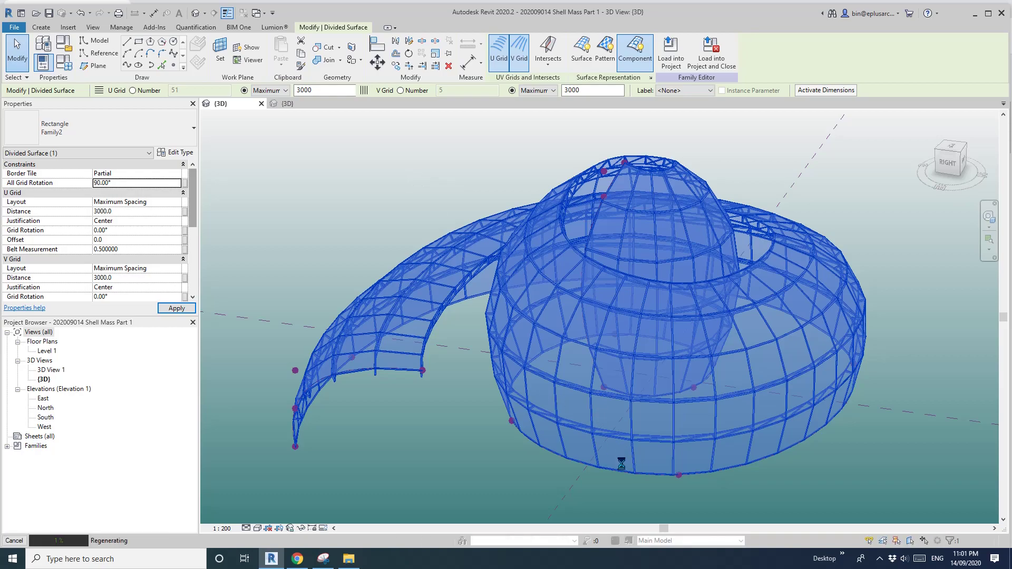
pyautogui.press('Escape')
# Flip the panels on the shell's divided surface so that their trusses project outward.
pyautogui.keyDown('shift'); pyautogui.moveTo(624, 348); pyautogui.dragTo(274, 413, button='middle'); pyautogui.keyUp('shift')
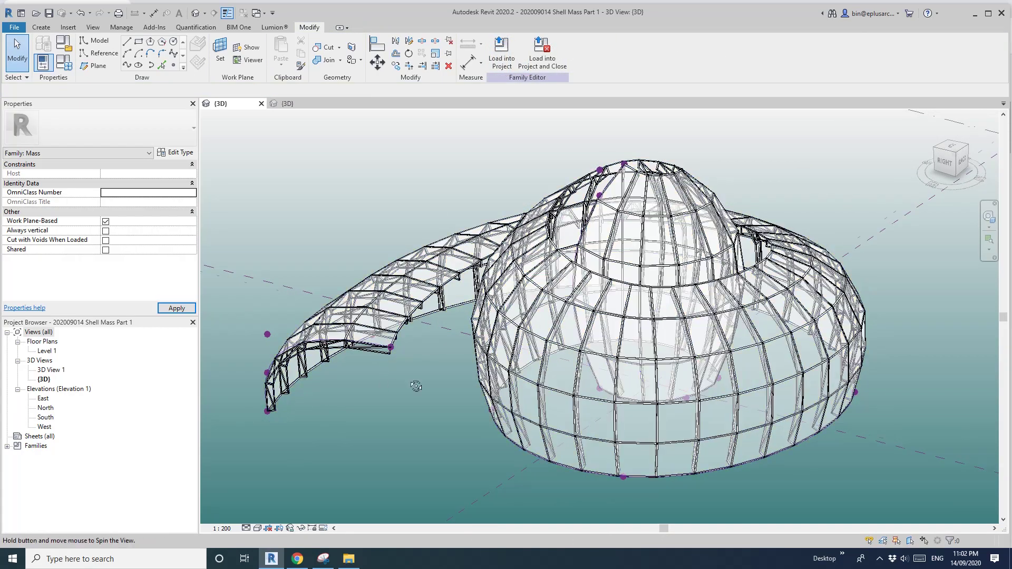
pyautogui.keyDown('shift'); pyautogui.moveTo(416, 387); pyautogui.dragTo(383, 385, button='middle'); pyautogui.keyUp('shift')
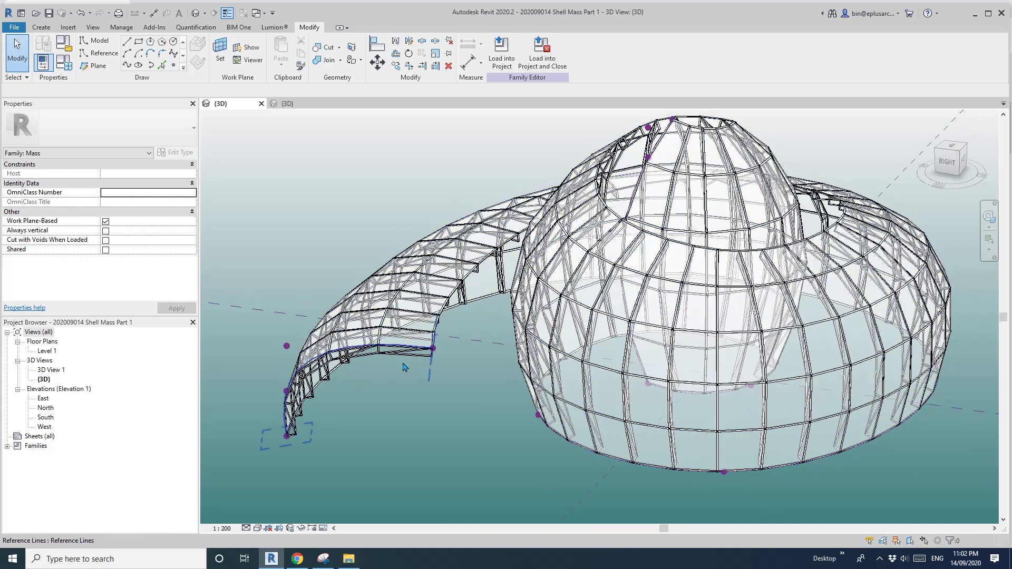
pyautogui.click(420, 315)
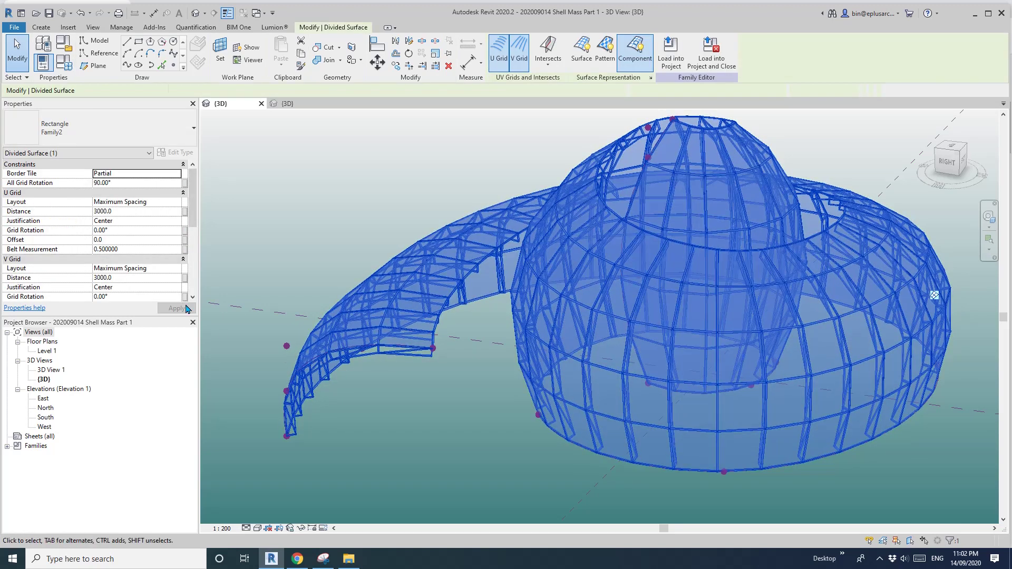
pyautogui.scroll(-3, 195, 253)
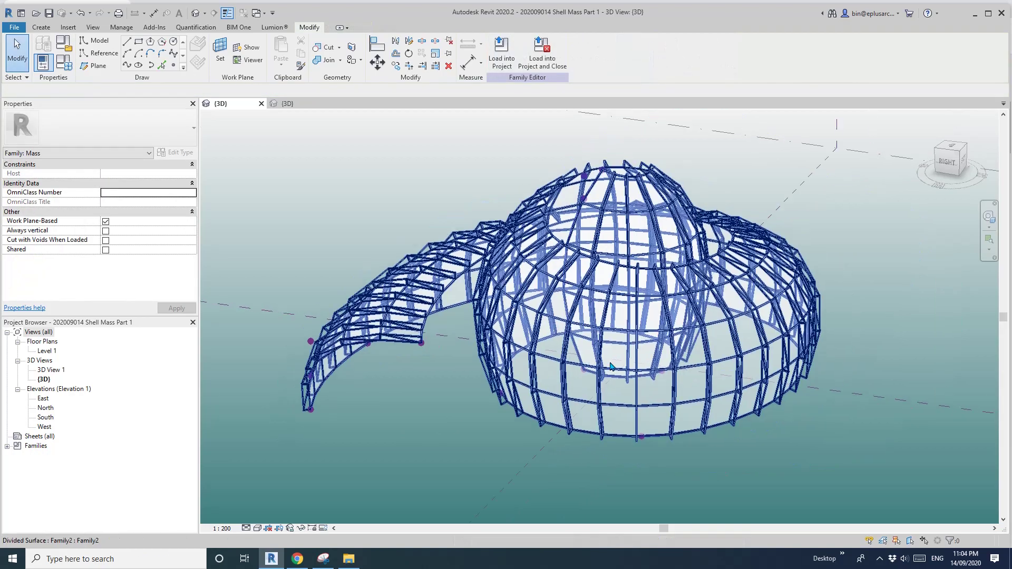
# Examine the flipped truss panels from all around the shell, including a single panel's properties.
pyautogui.keyDown('shift'); pyautogui.moveTo(610, 366); pyautogui.dragTo(608, 392, button='middle'); pyautogui.keyUp('shift')
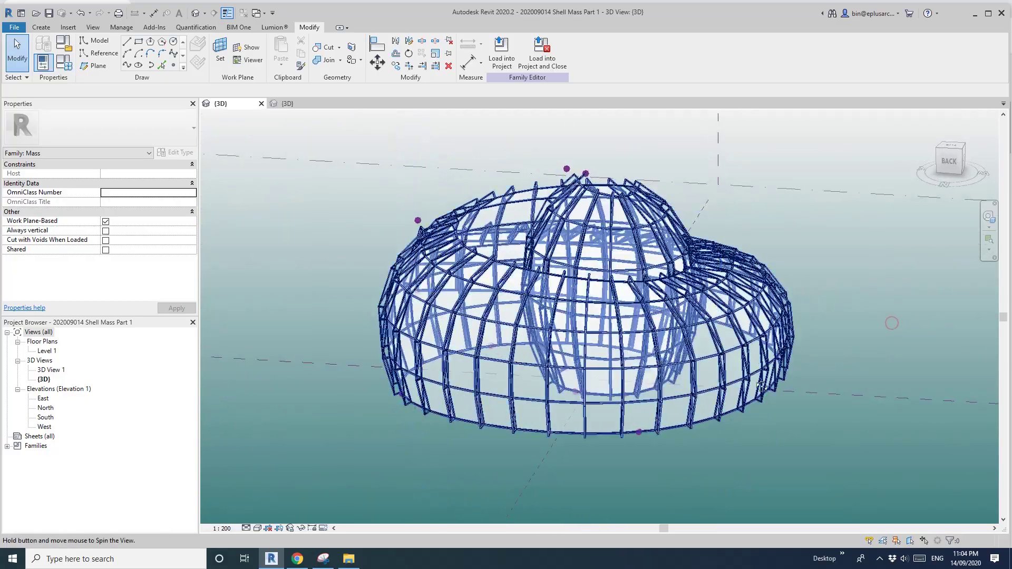
pyautogui.keyDown('shift'); pyautogui.moveTo(892, 323); pyautogui.dragTo(828, 381, button='middle'); pyautogui.keyUp('shift')
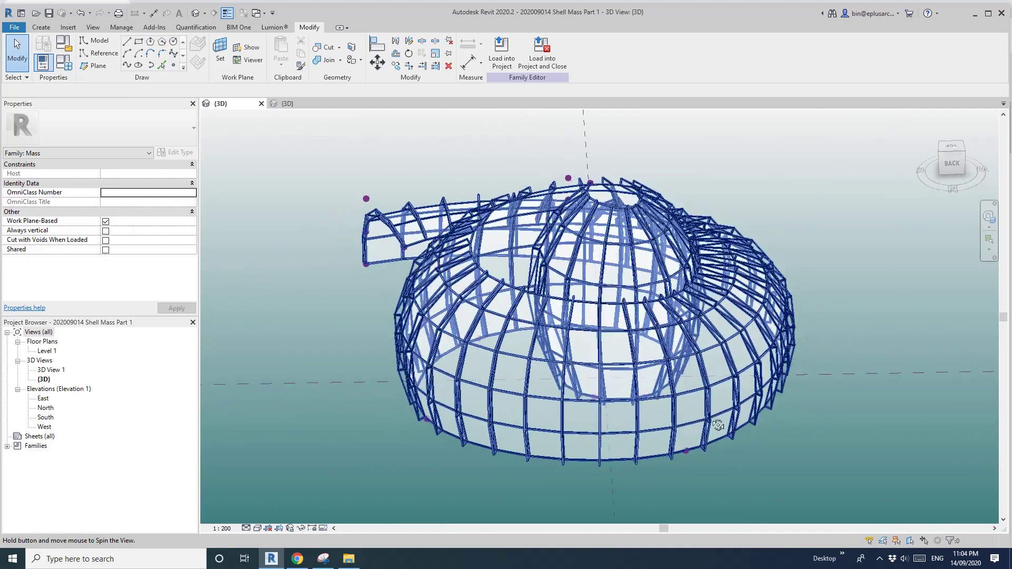
pyautogui.keyDown('shift'); pyautogui.moveTo(717, 424); pyautogui.dragTo(628, 417, button='middle'); pyautogui.keyUp('shift')
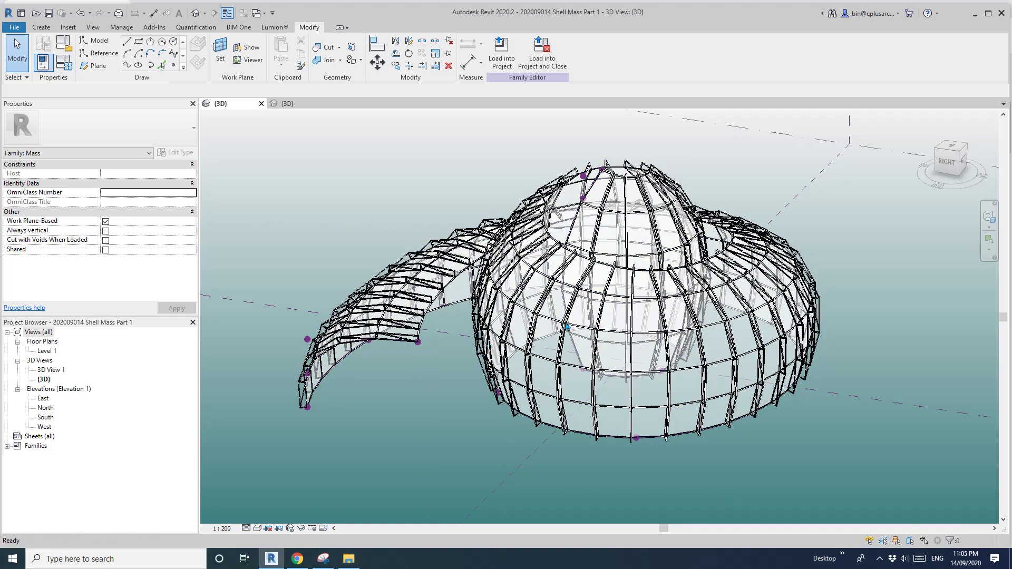
pyautogui.click(581, 291)
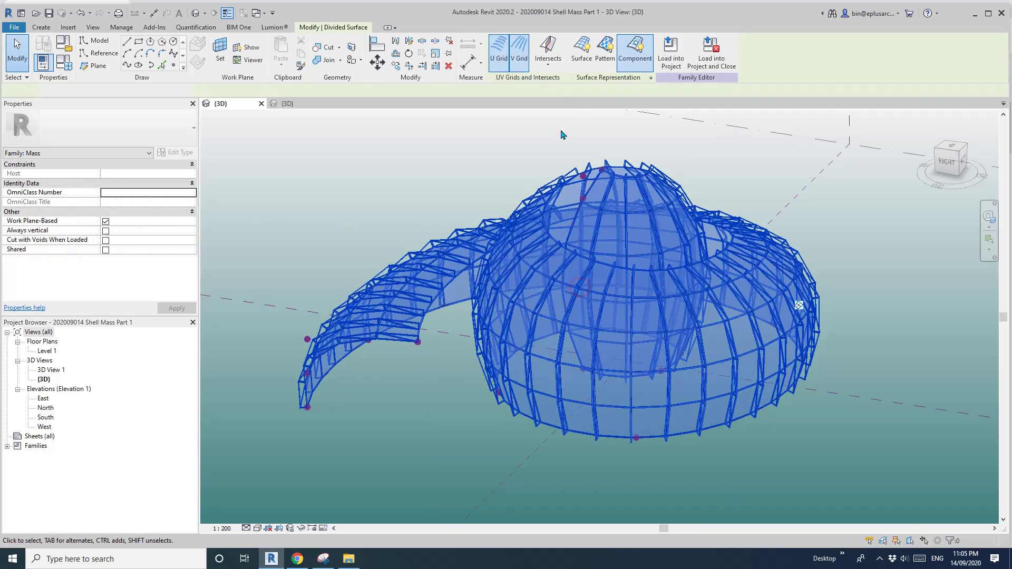
pyautogui.click(611, 336)
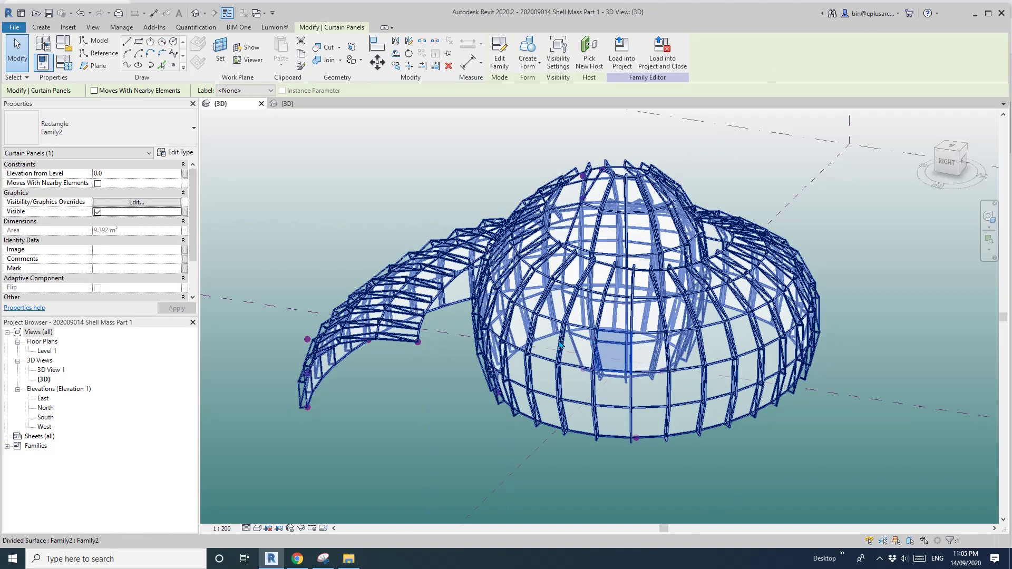
pyautogui.keyDown('shift'); pyautogui.moveTo(620, 349); pyautogui.dragTo(582, 330, button='middle'); pyautogui.keyUp('shift')
pyautogui.press('Escape')
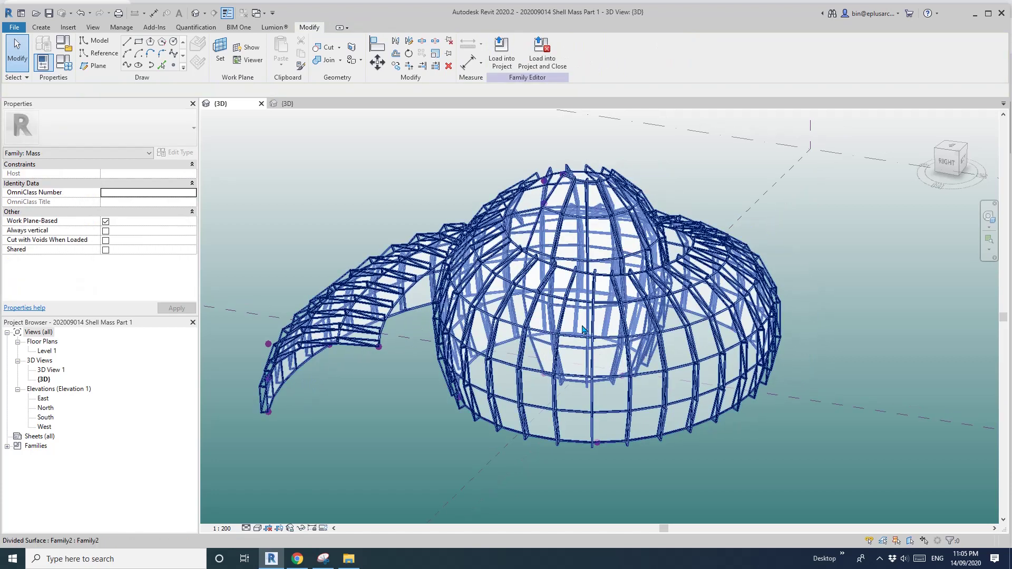
# Change the shell's divided surface from the Family2 panel to the plain Rectangle pattern.
pyautogui.click(582, 329)
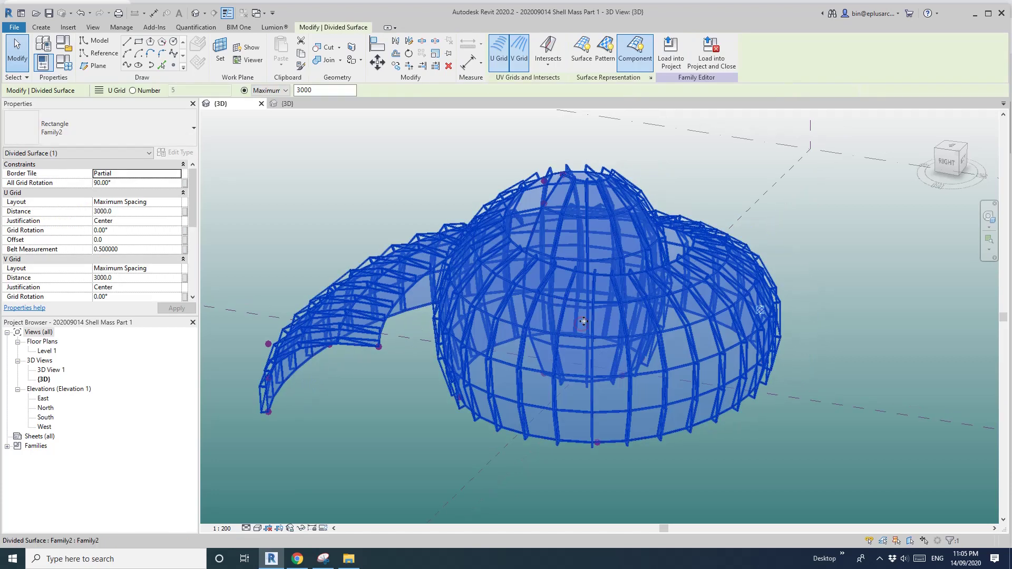
pyautogui.click(144, 133)
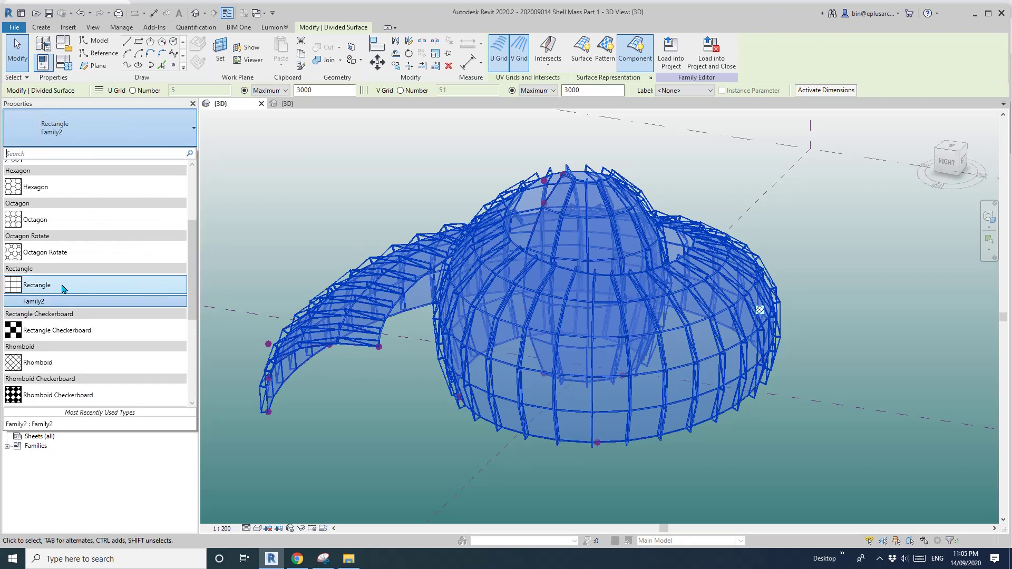
pyautogui.click(43, 288)
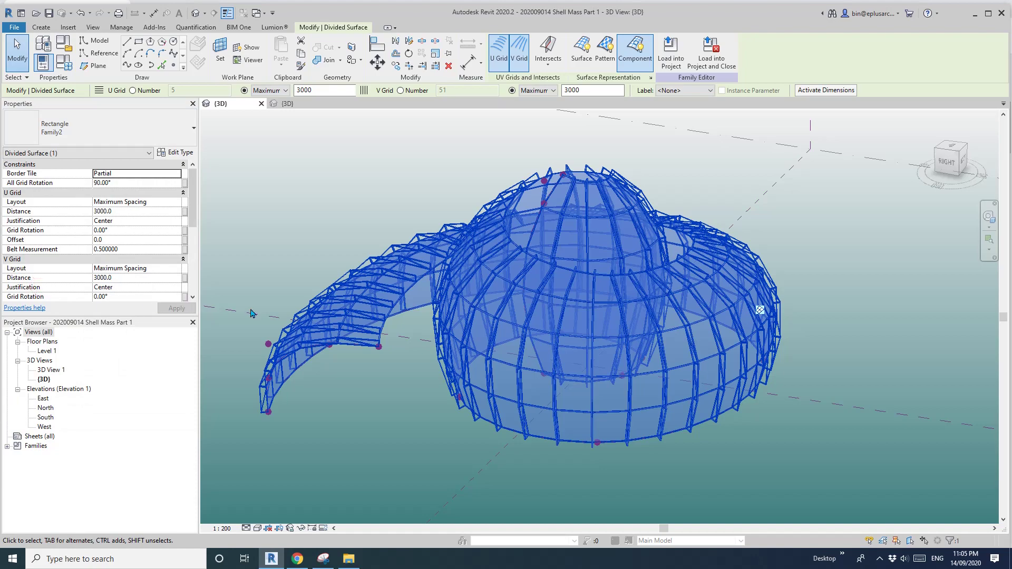
pyautogui.click(362, 196)
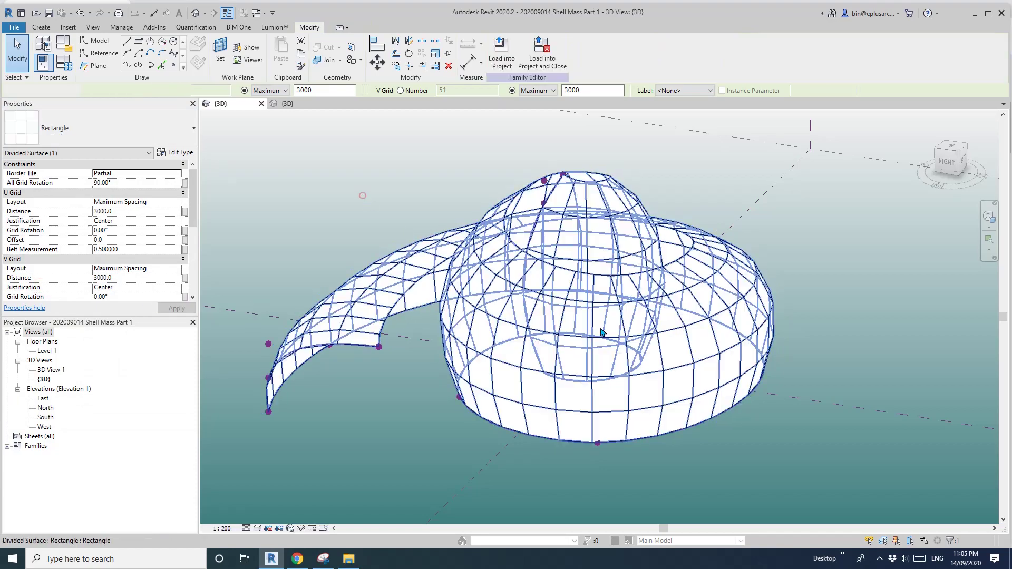
# Move the reference point at the inner end of the spiral tail's opening to an offset of about 8309.
pyautogui.scroll(-1, 560, 352)
pyautogui.keyDown('shift'); pyautogui.moveTo(556, 356); pyautogui.dragTo(498, 394, button='middle'); pyautogui.keyUp('shift')
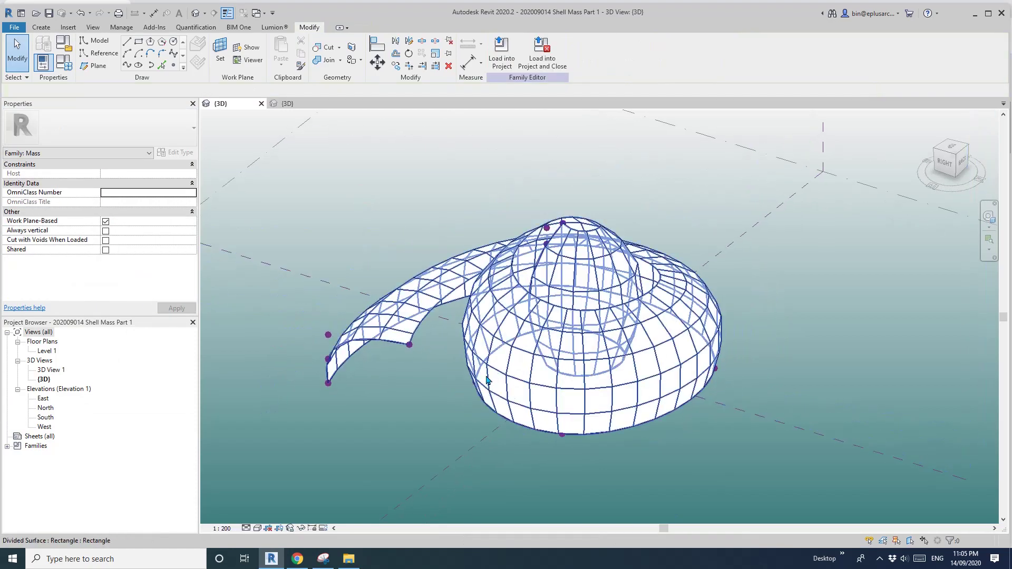
pyautogui.scroll(1, 408, 351)
pyautogui.click(410, 345)
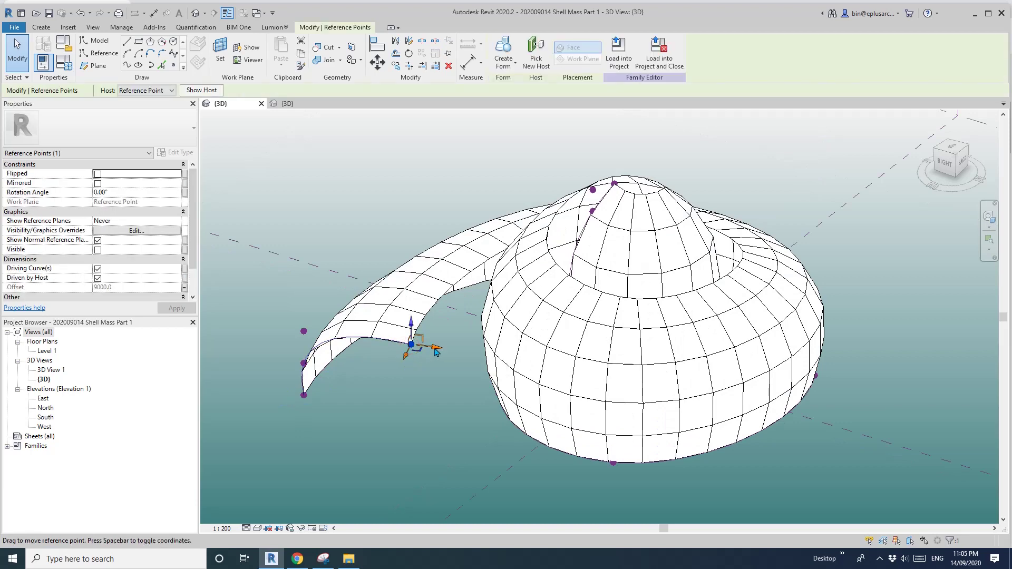
pyautogui.moveTo(411, 347)
pyautogui.mouseDown()
pyautogui.moveTo(456, 352)
pyautogui.moveTo(399, 333)
pyautogui.mouseUp()
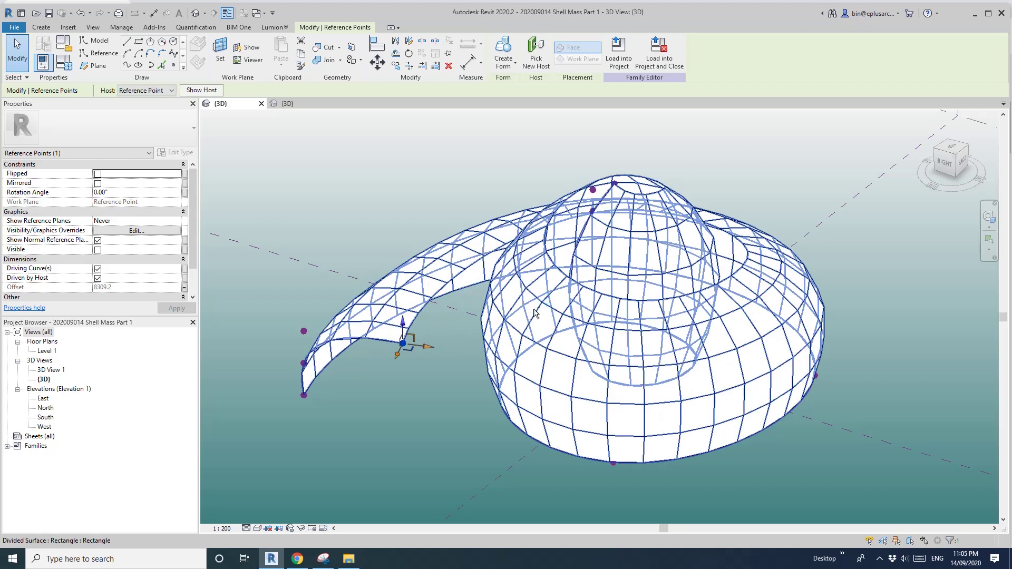
# Undo the reference point move and the pattern change to restore the Family2 truss panels on the shell.
pyautogui.keyDown('shift'); pyautogui.moveTo(534, 307); pyautogui.dragTo(562, 307, button='middle'); pyautogui.keyUp('shift')
pyautogui.press('Escape')
pyautogui.hotkey('ctrl', 'z')
pyautogui.hotkey('ctrl', 'z')
pyautogui.hotkey('ctrl', 'z')
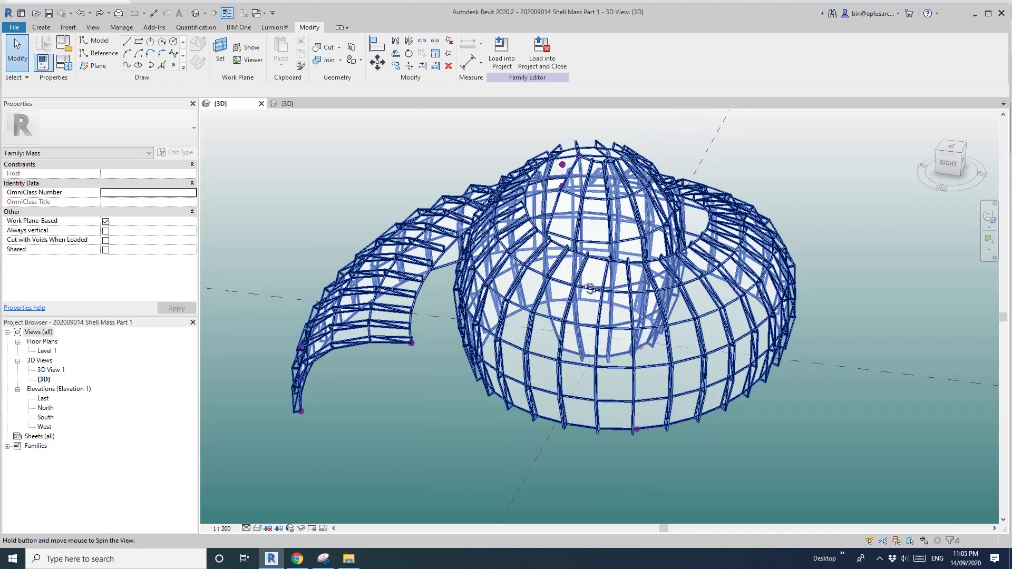
pyautogui.keyDown('shift'); pyautogui.moveTo(606, 313); pyautogui.dragTo(596, 291, button='middle'); pyautogui.keyUp('shift')
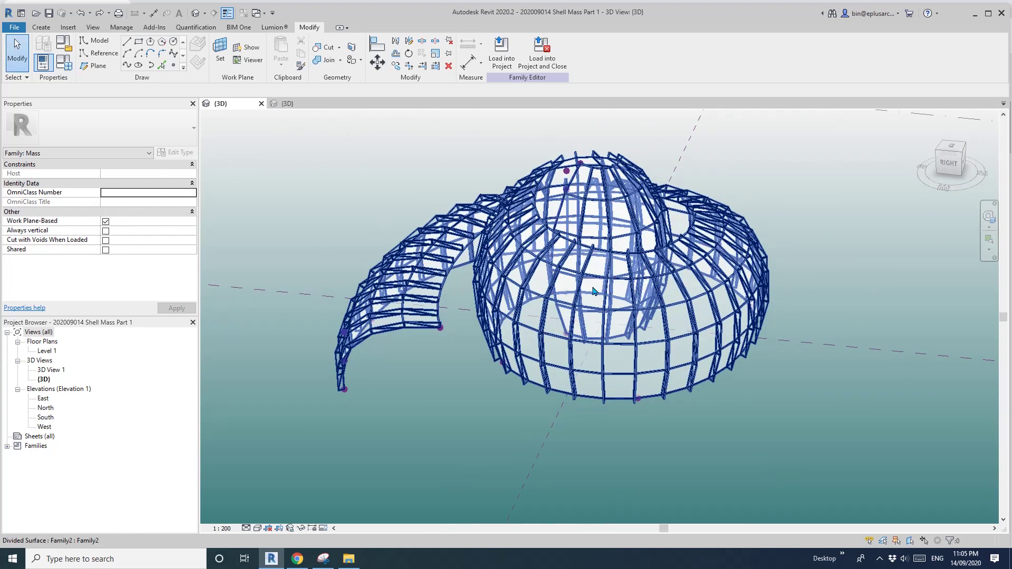
# Set the maximum spacing distance of the shell's divided surface to 1200 for both the U and V grids and apply it.
pyautogui.click(595, 292)
pyautogui.scroll(3, 522, 243)
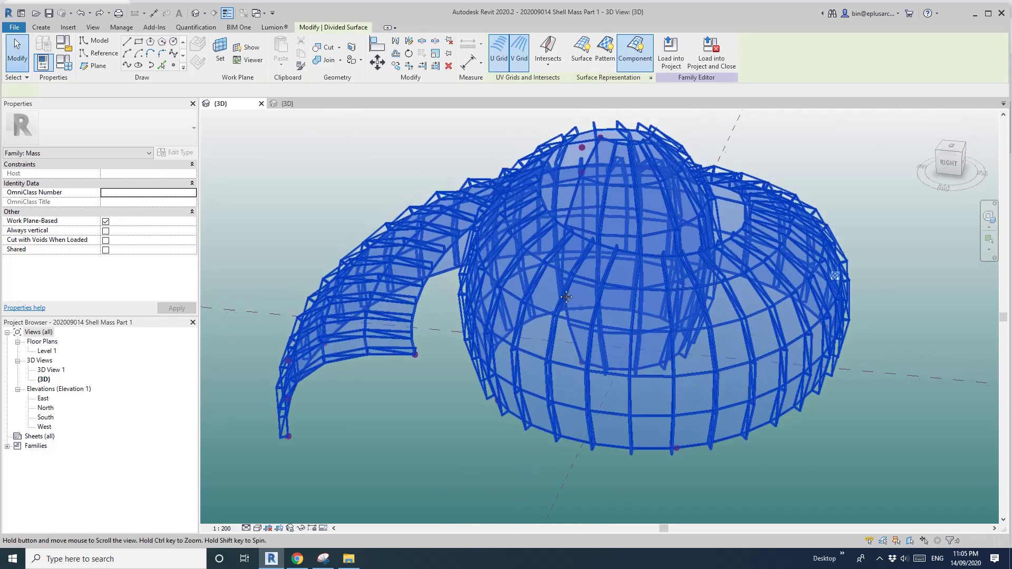
pyautogui.click(136, 213)
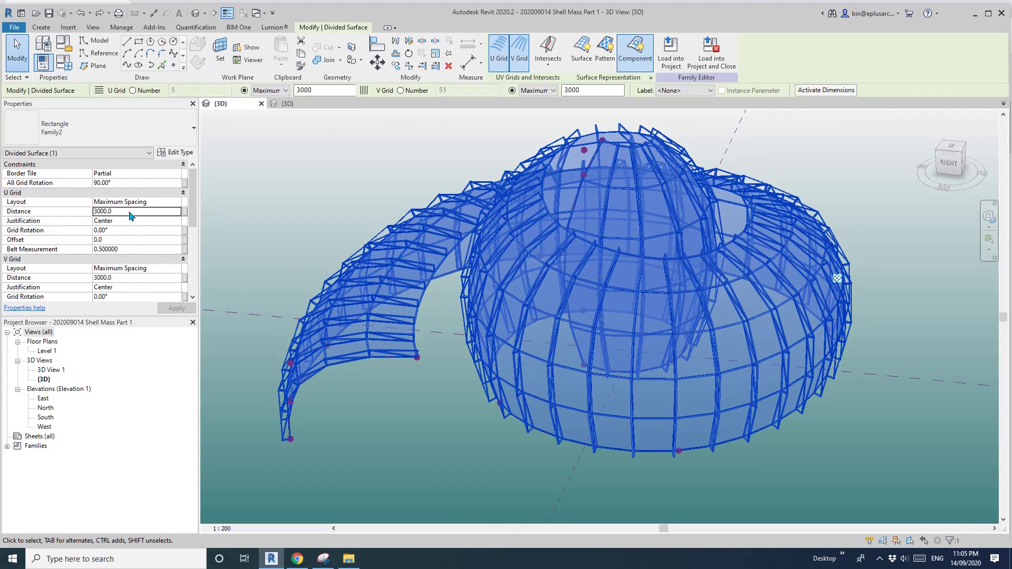
pyautogui.doubleClick(130, 211)
pyautogui.write('1500')
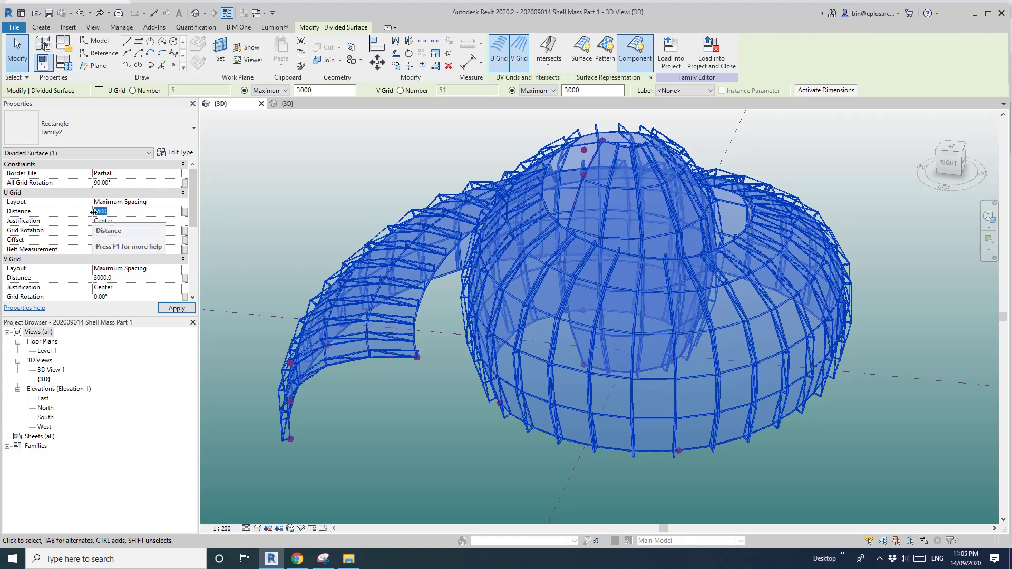
pyautogui.press('BackSpace')
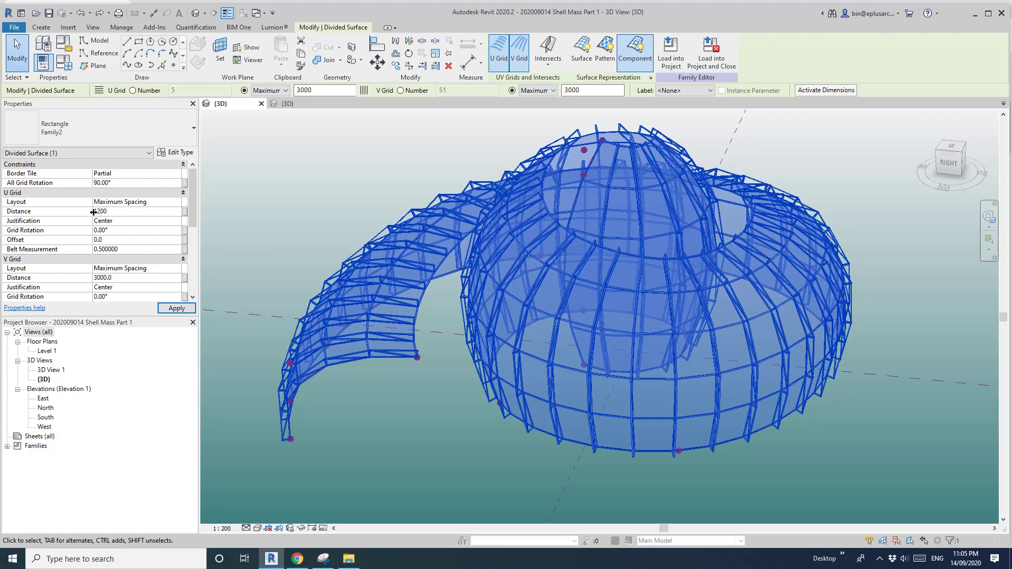
pyautogui.doubleClick(126, 278)
pyautogui.write('12')
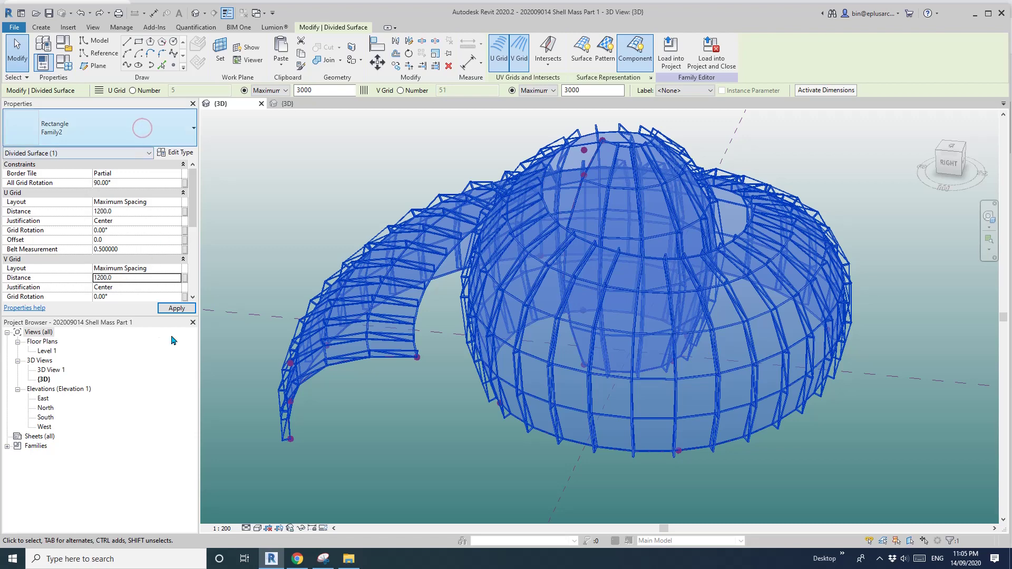
pyautogui.click(190, 307)
pyautogui.click(183, 308)
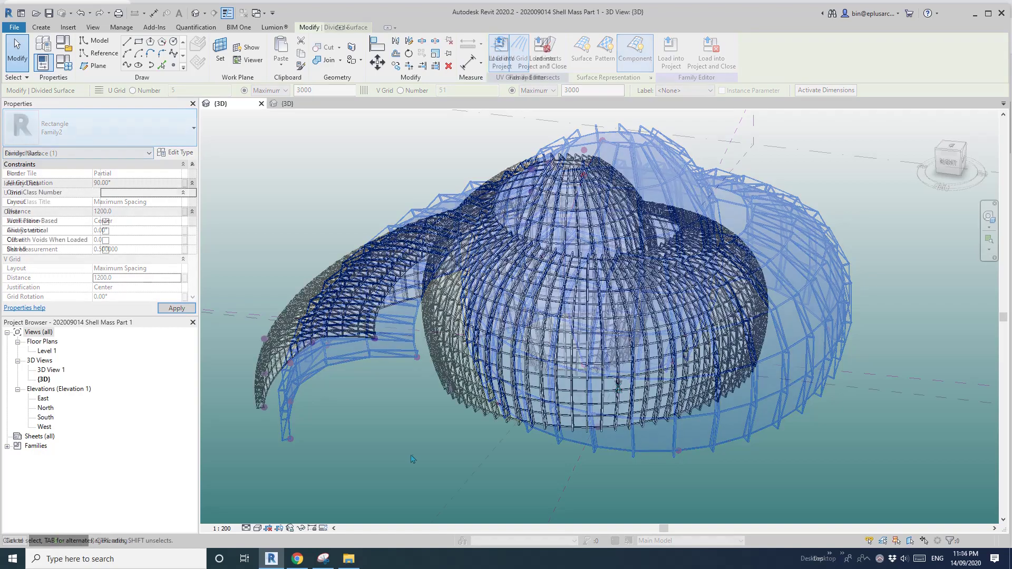
pyautogui.moveTo(420, 443); pyautogui.dragTo(473, 463, button='middle')
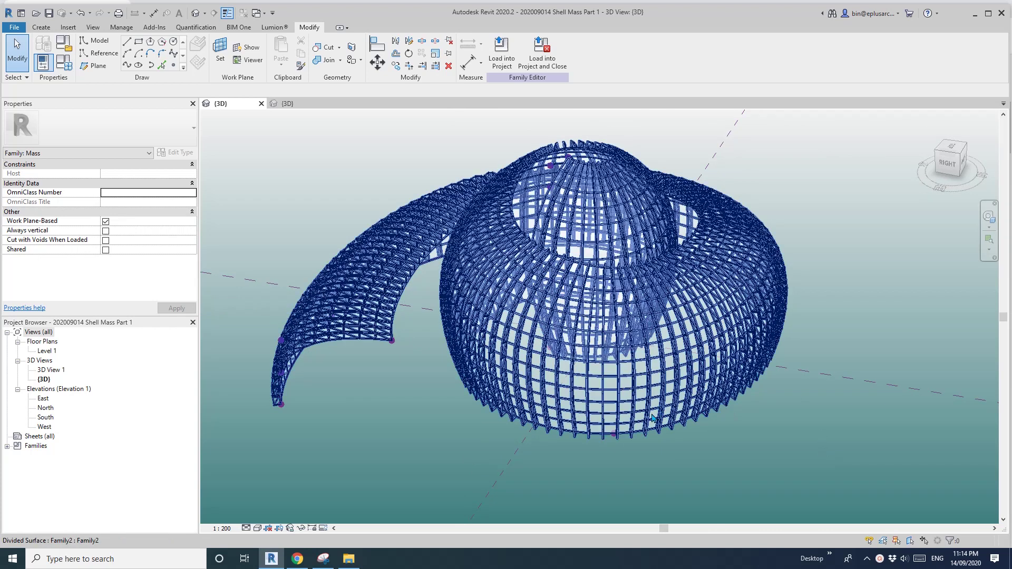
pyautogui.click(357, 410)
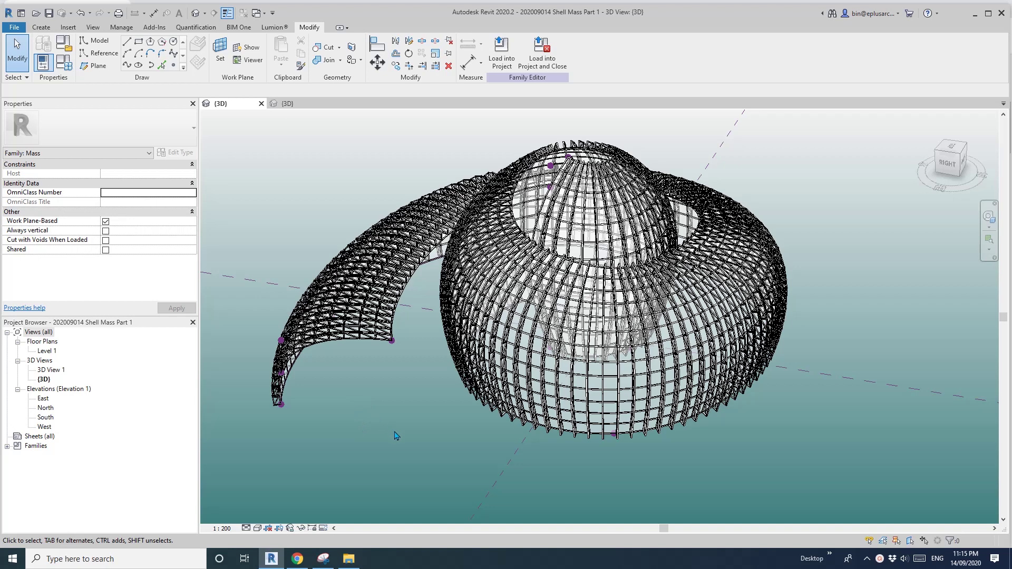
pyautogui.scroll(-2, 404, 438)
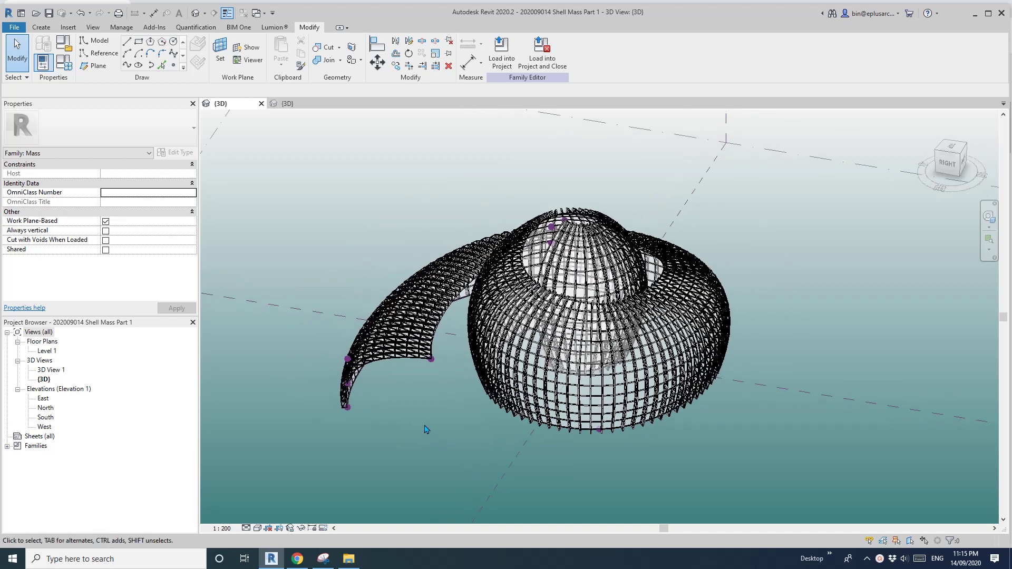
pyautogui.scroll(1, 440, 425)
pyautogui.keyDown('shift'); pyautogui.moveTo(452, 395); pyautogui.dragTo(441, 438, button='middle'); pyautogui.keyUp('shift')
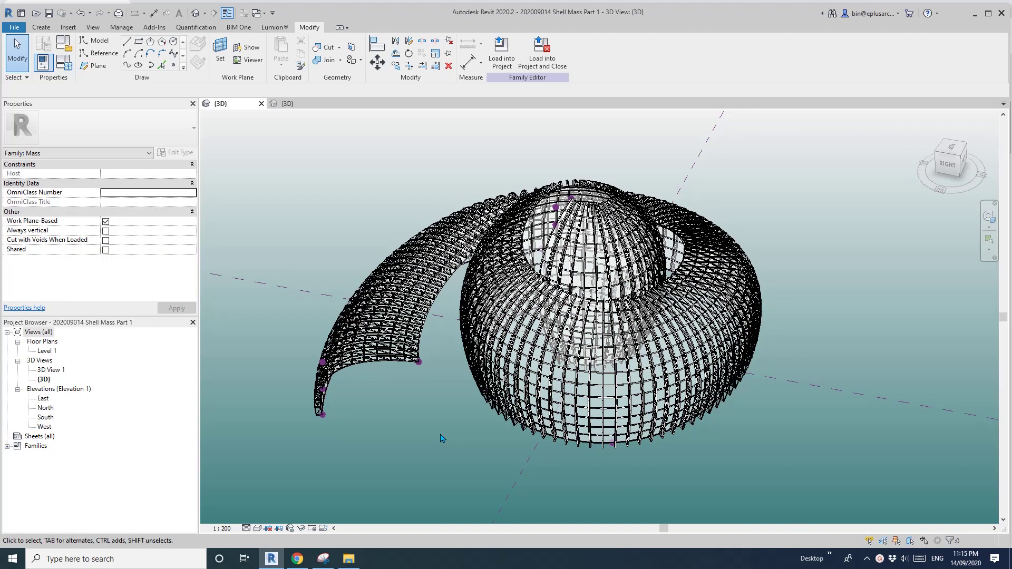